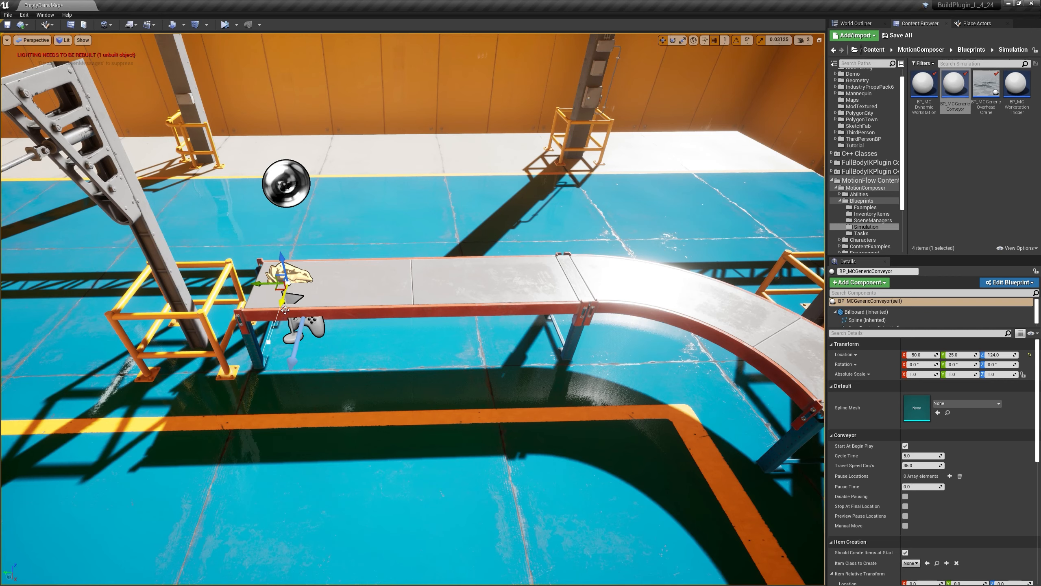
Step: Rotate the generic conveyor actor -90 degrees about Z and move it to Y 63 at the start of the belt
{"action": "left_click_drag", "start_coordinate": [285, 310], "coordinate": [371, 282]}
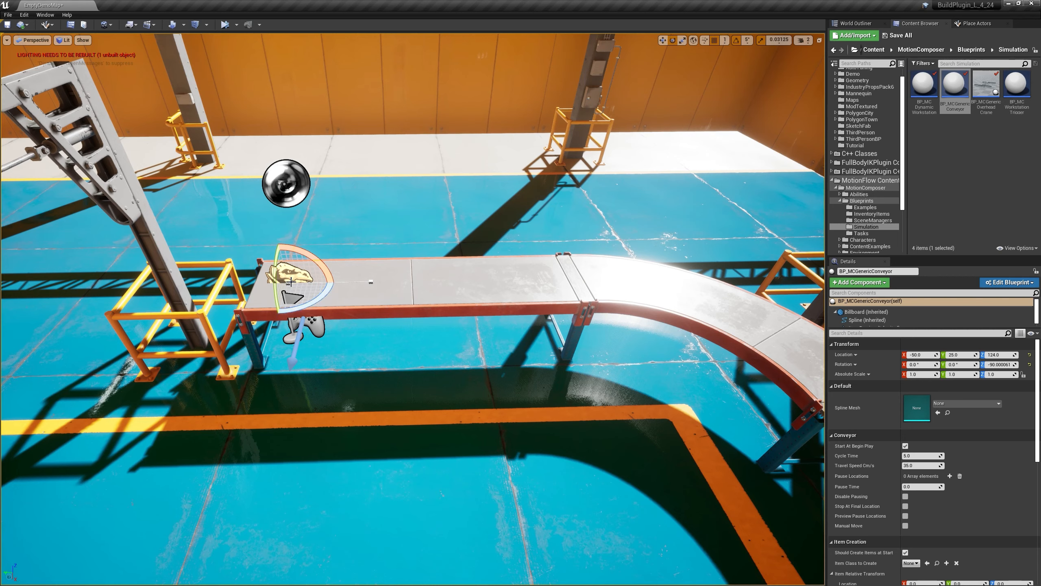
{"action": "key", "text": "w"}
{"action": "left_click_drag", "start_coordinate": [282, 283], "coordinate": [239, 283]}
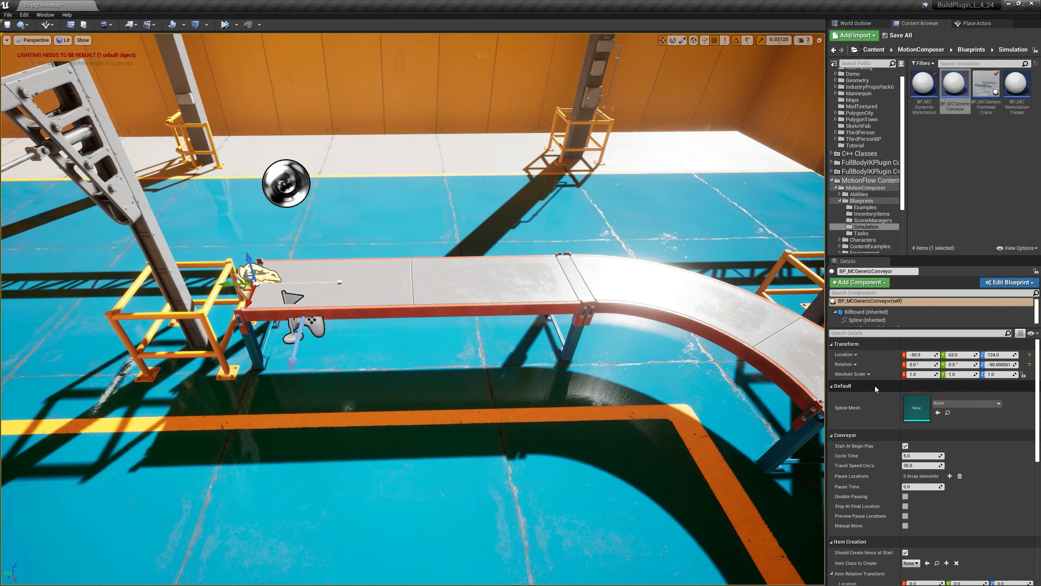
Step: Set the conveyor's Item Class to Create to BP_DemoEnginePlatform
{"action": "mouse_move", "coordinate": [318, 318]}
{"action": "right_mouse_down"}
{"action": "mouse_move", "coordinate": [289, 318]}
{"action": "mouse_move", "coordinate": [310, 320]}
{"action": "right_mouse_up"}
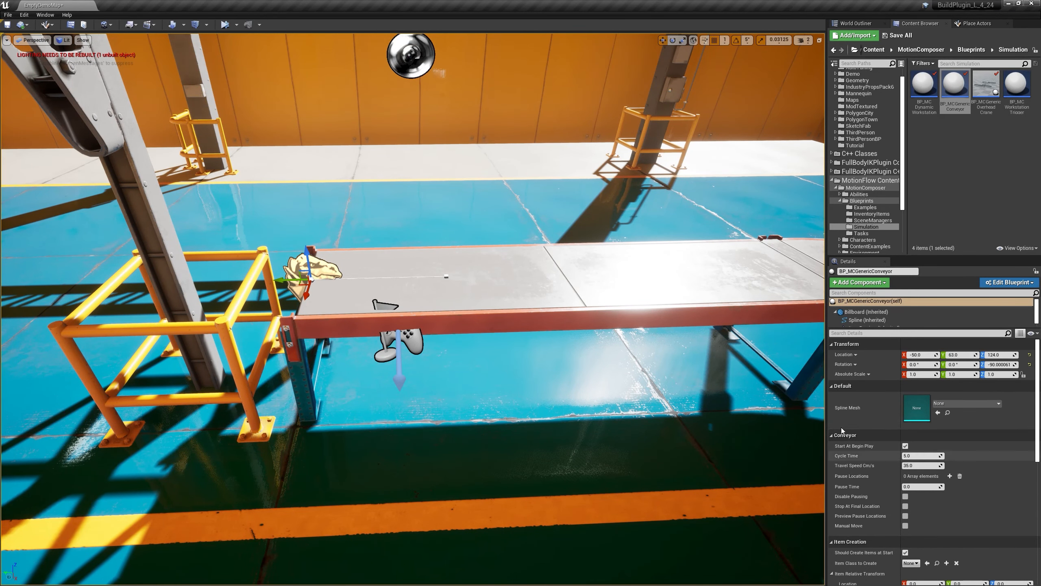
{"action": "scroll", "coordinate": [920, 406], "scroll_direction": "down", "scroll_amount": 3}
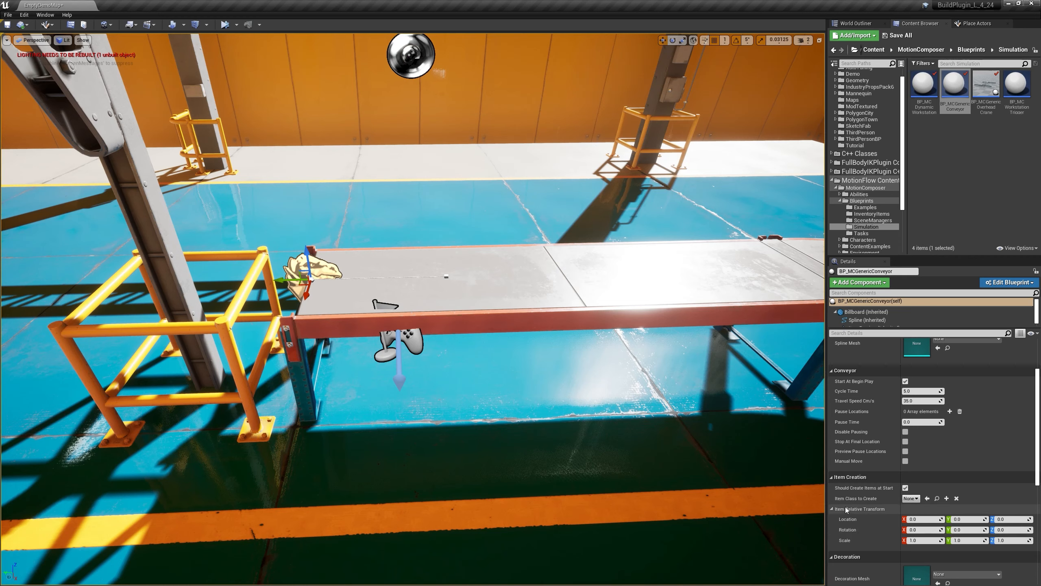
{"action": "scroll", "coordinate": [846, 510], "scroll_direction": "down", "scroll_amount": 1}
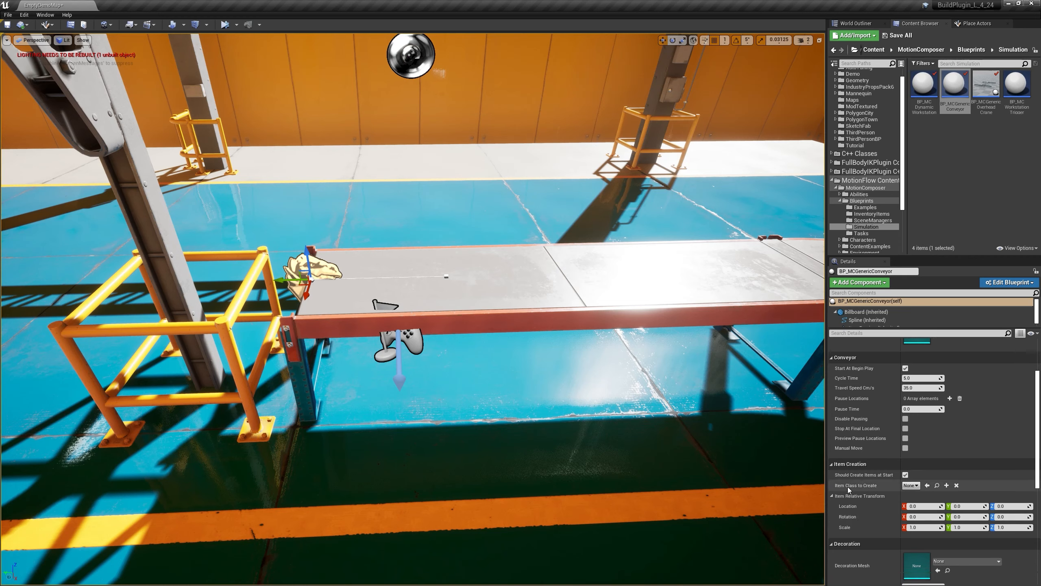
{"action": "left_click", "coordinate": [909, 486]}
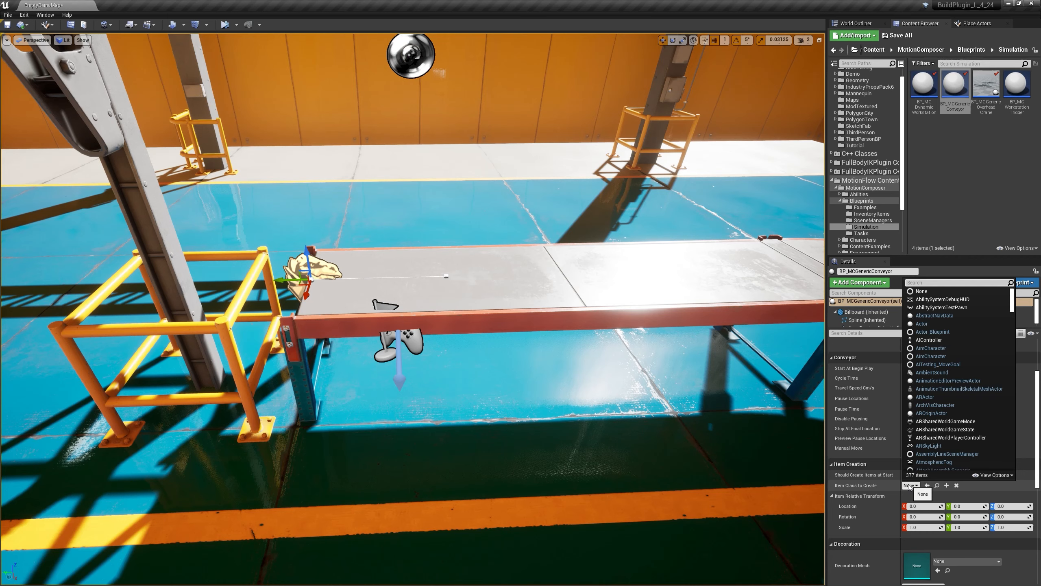
{"action": "type", "text": "demo"}
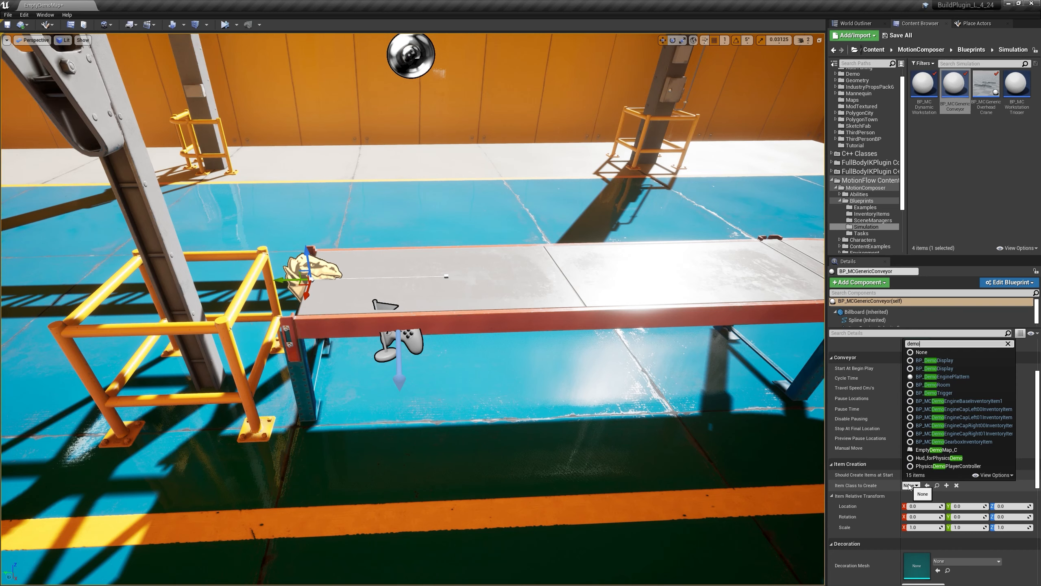
{"action": "type", "text": "s"}
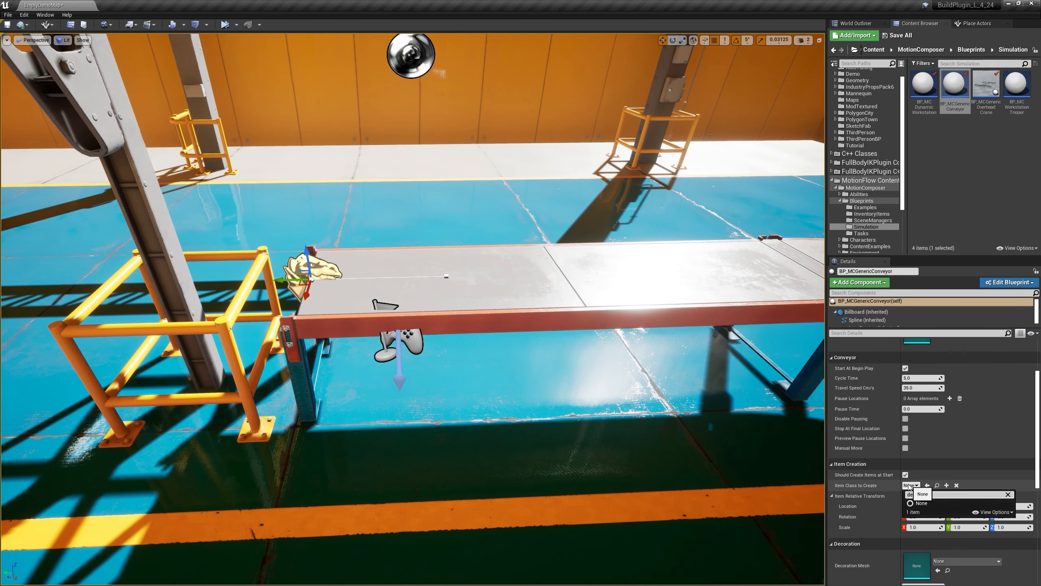
{"action": "key", "text": "BackSpace"}
{"action": "type", "text": "engineplat"}
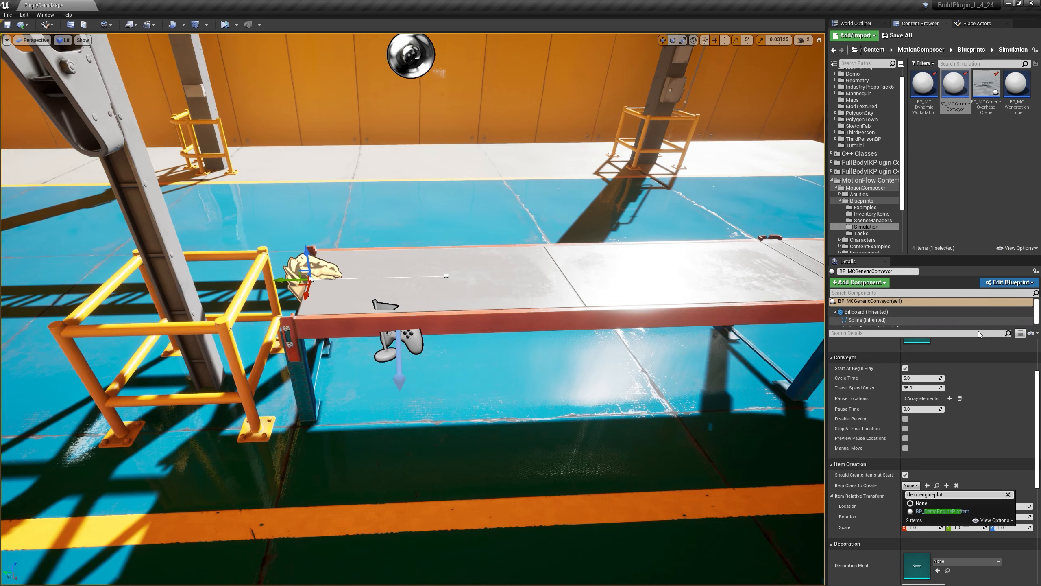
{"action": "left_click", "coordinate": [930, 511]}
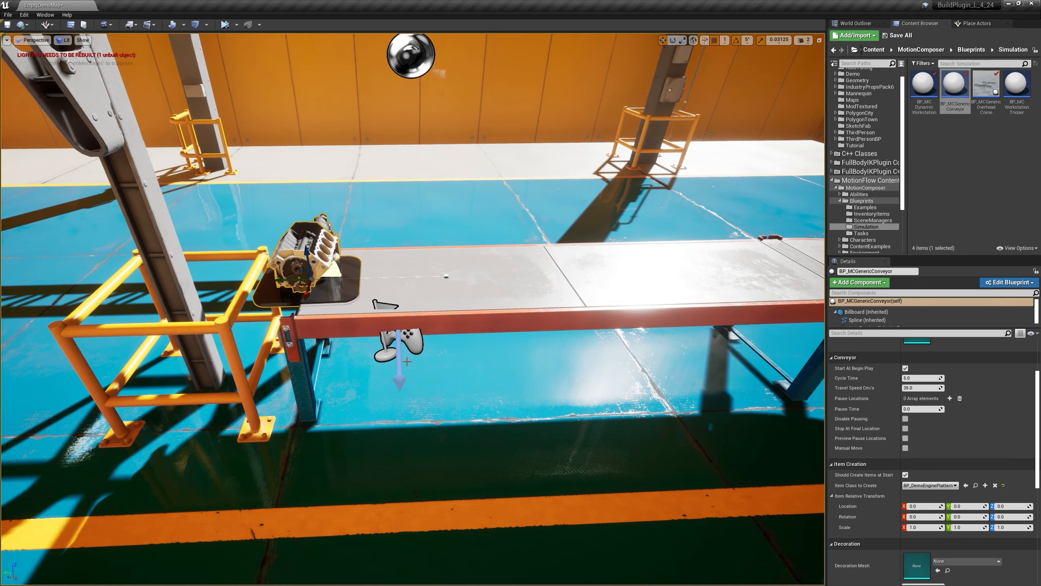
Step: Nudge the conveyor actor slightly along the belt so the engine platform sits farther onto its starting end
{"action": "right_click_drag", "start_coordinate": [392, 258], "coordinate": [391, 253]}
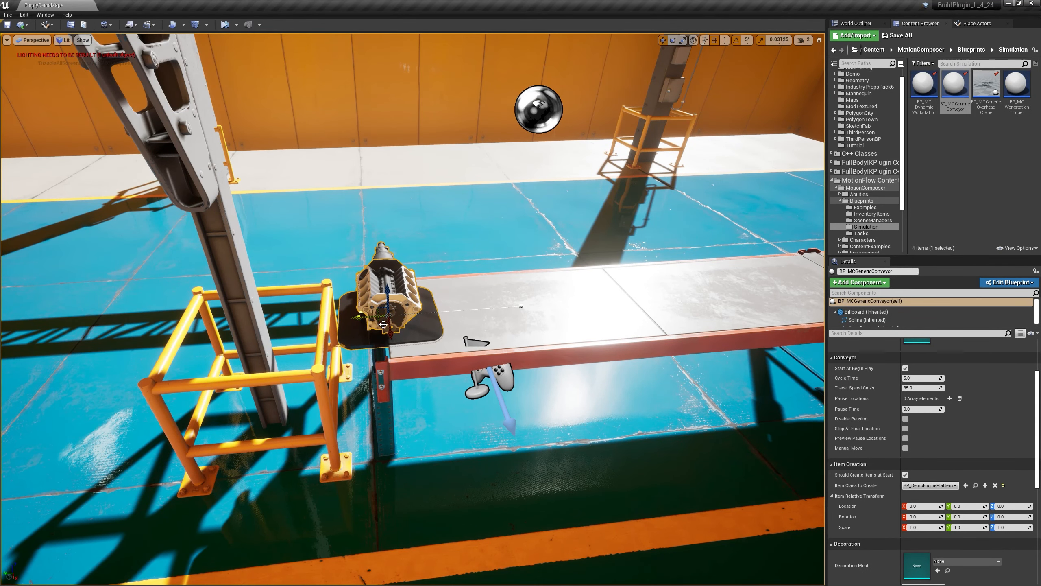
{"action": "left_click_drag", "start_coordinate": [359, 316], "coordinate": [380, 315]}
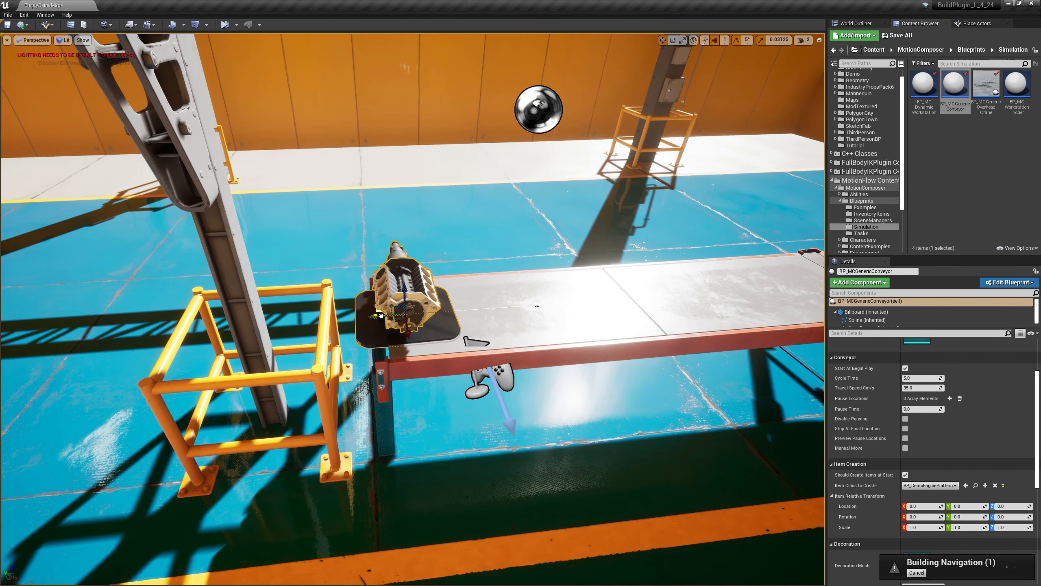
{"action": "key", "text": "d"}
{"action": "mouse_move", "coordinate": [498, 274]}
{"action": "right_mouse_down"}
{"action": "mouse_move", "coordinate": [482, 269]}
{"action": "mouse_move", "coordinate": [498, 274]}
{"action": "right_mouse_up"}
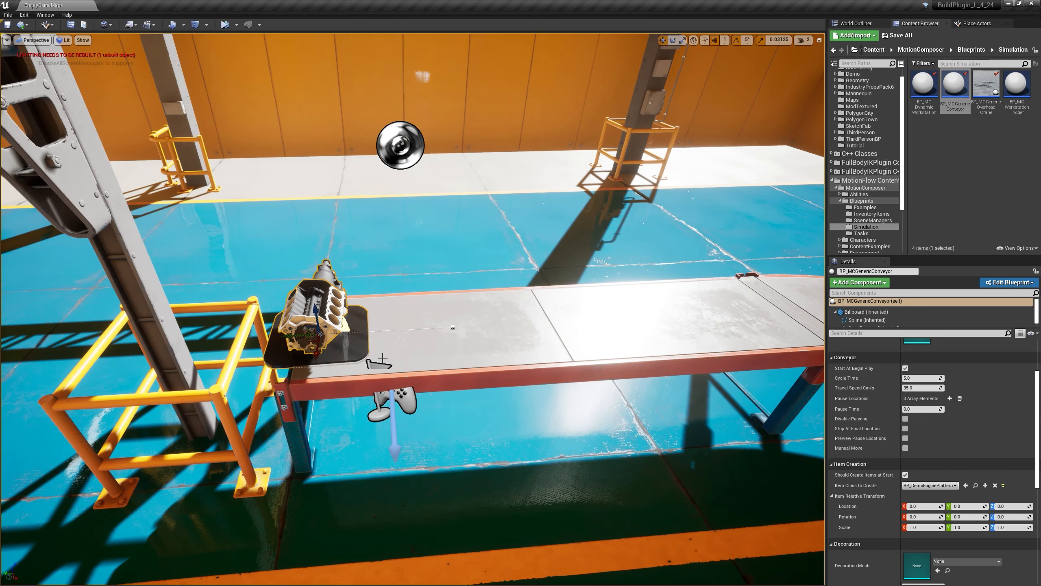
Step: Assign the SM_MCRollerCylinder static mesh as the conveyor's Decoration Mesh
{"action": "scroll", "coordinate": [935, 474], "scroll_direction": "down", "scroll_amount": 5}
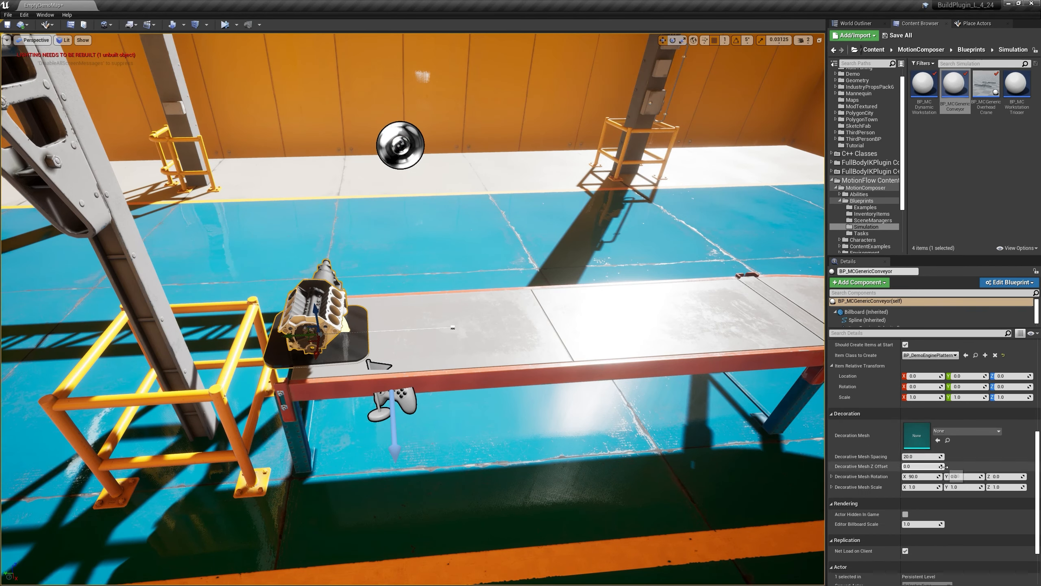
{"action": "scroll", "coordinate": [845, 419], "scroll_direction": "up", "scroll_amount": 1}
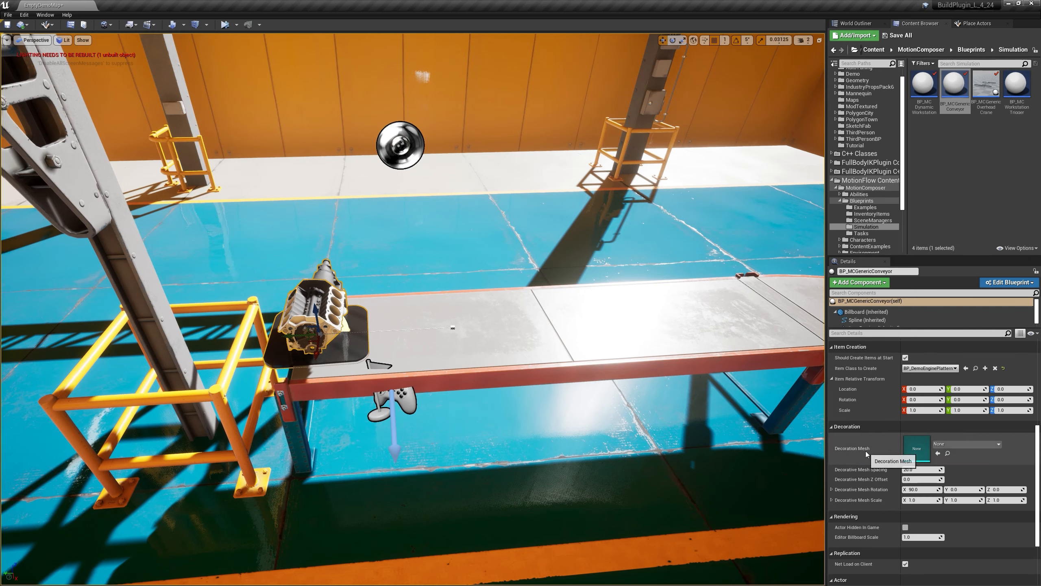
{"action": "left_click", "coordinate": [978, 445]}
{"action": "type", "text": "cyl"}
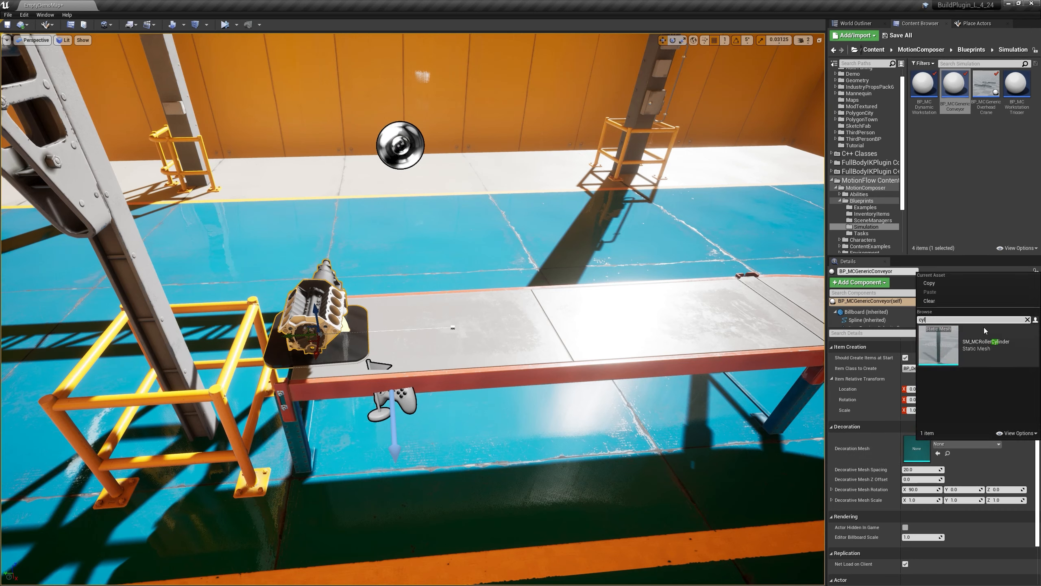
{"action": "left_click", "coordinate": [967, 340]}
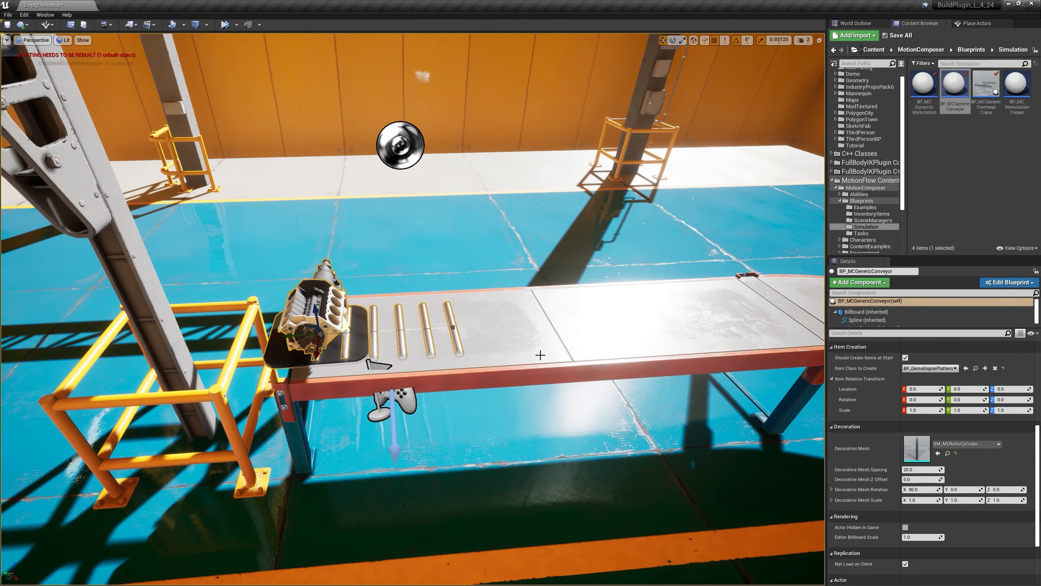
Step: Set the Decorative Mesh Scale to 1.3 in X and Y to thicken the rollers
{"action": "left_click_drag", "start_coordinate": [440, 335], "coordinate": [423, 376], "text": "alt"}
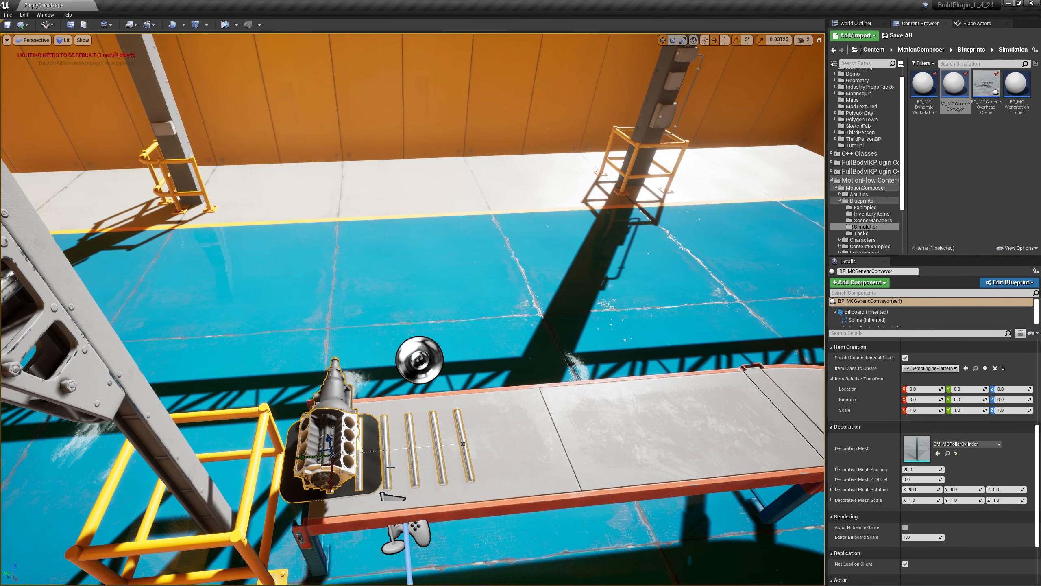
{"action": "scroll", "coordinate": [668, 479], "scroll_direction": "down", "scroll_amount": 3}
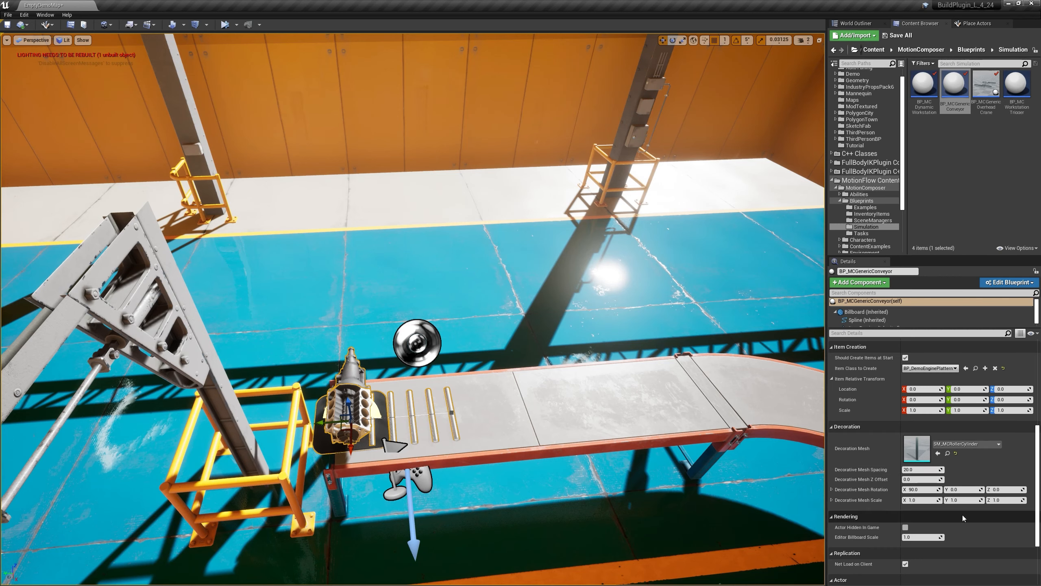
{"action": "left_click", "coordinate": [931, 503]}
{"action": "type", "text": "1.3"}
{"action": "key", "text": "Tab"}
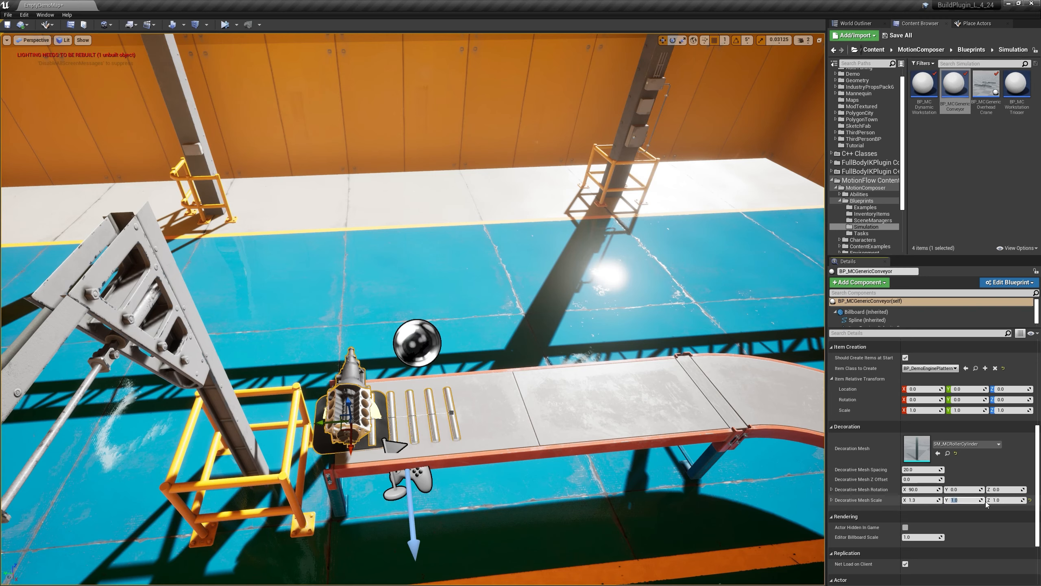
{"action": "mouse_move", "coordinate": [509, 484]}
{"action": "right_mouse_down"}
{"action": "mouse_move", "coordinate": [504, 472]}
{"action": "mouse_move", "coordinate": [508, 484]}
{"action": "right_mouse_up"}
{"action": "key", "text": "w"}
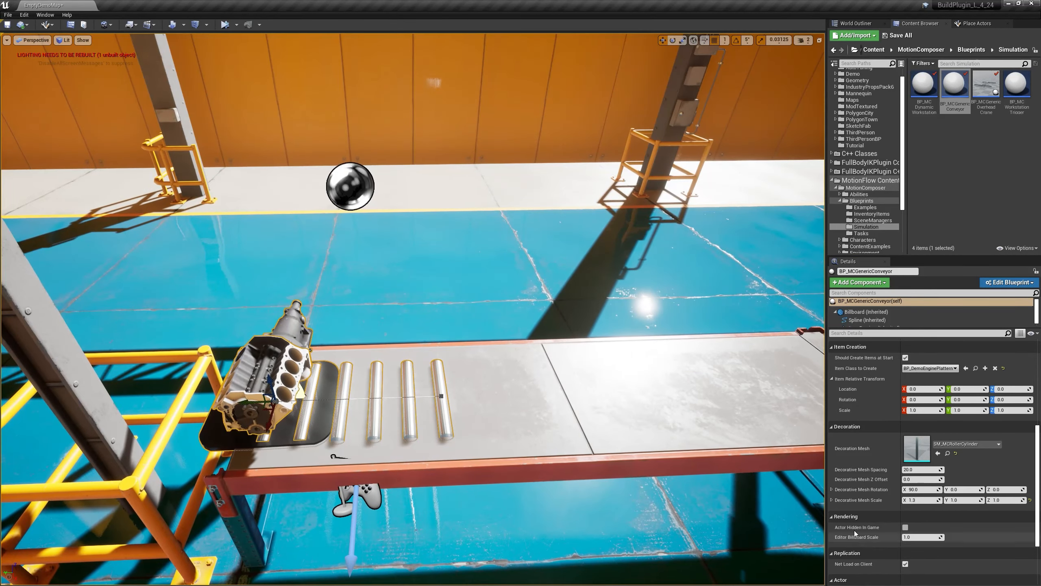
{"action": "left_click", "coordinate": [961, 499]}
{"action": "type", "text": "1"}
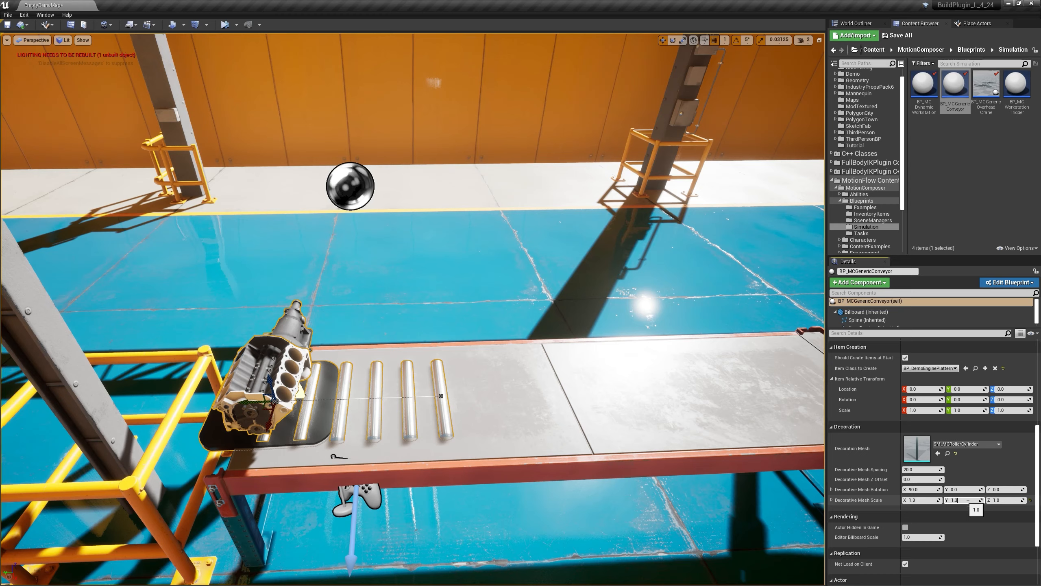
{"action": "key", "text": "Return"}
{"action": "right_click_drag", "start_coordinate": [469, 446], "coordinate": [472, 460]}
{"action": "key", "text": "w"}
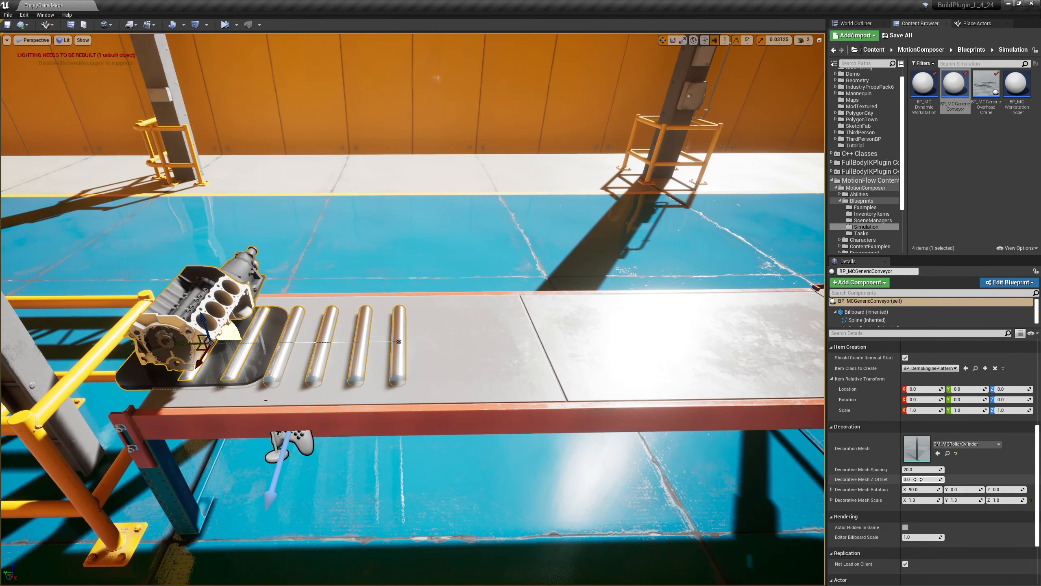
Step: Set the Decorative Mesh Scale Z to 2, and reduce it to about 1.42 to fit the rollers within the belt width
{"action": "left_click", "coordinate": [1000, 500]}
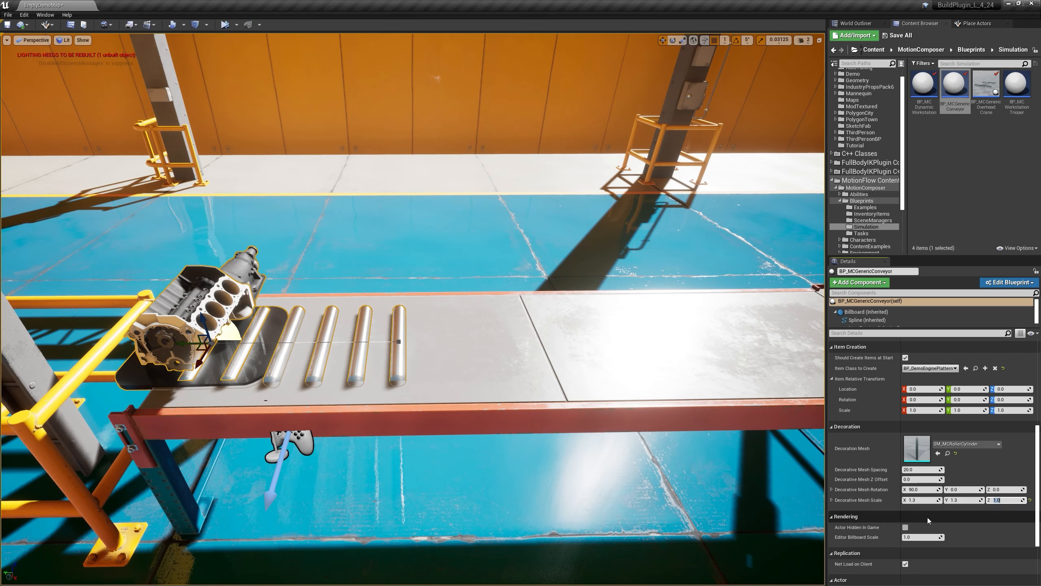
{"action": "type", "text": "2"}
{"action": "key", "text": "Return"}
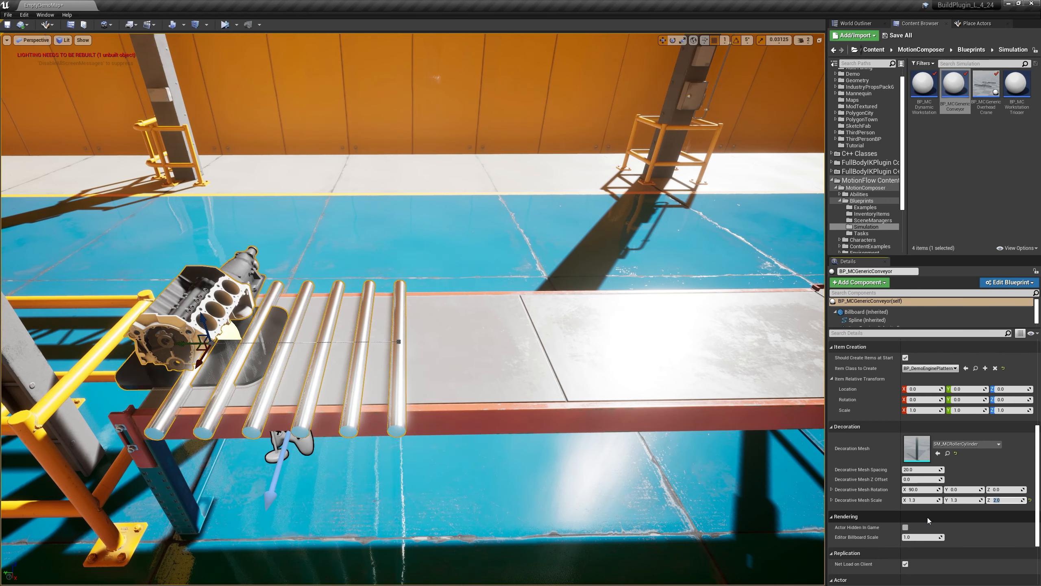
{"action": "left_click", "coordinate": [1005, 514]}
{"action": "left_click_drag", "start_coordinate": [1010, 503], "coordinate": [989, 503]}
{"action": "right_click_drag", "start_coordinate": [424, 381], "coordinate": [426, 405]}
{"action": "right_click", "coordinate": [391, 355]}
Step: Set the Decorative Mesh Scale to 1.6 in both X and Y
{"action": "left_click", "coordinate": [928, 502]}
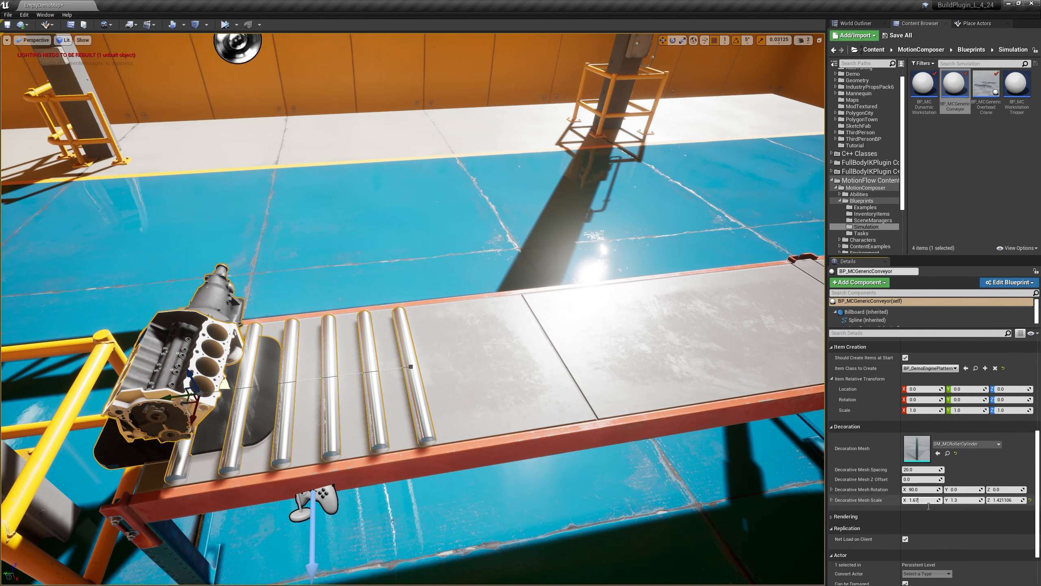
{"action": "type", "text": "1.67"}
{"action": "key", "text": "BackSpace"}
{"action": "key", "text": "Tab"}
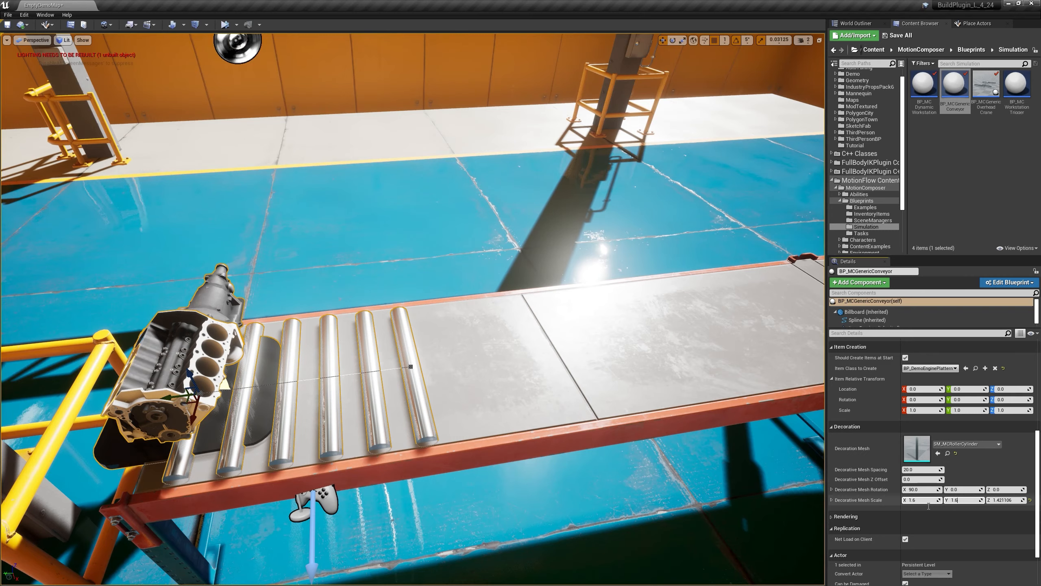
{"action": "key", "text": "Tab"}
Step: Tighten the roller spacing by setting Decorative Mesh Spacing to 13 and finally to 12
{"action": "right_click_drag", "start_coordinate": [471, 389], "coordinate": [322, 399]}
{"action": "left_click", "coordinate": [925, 470]}
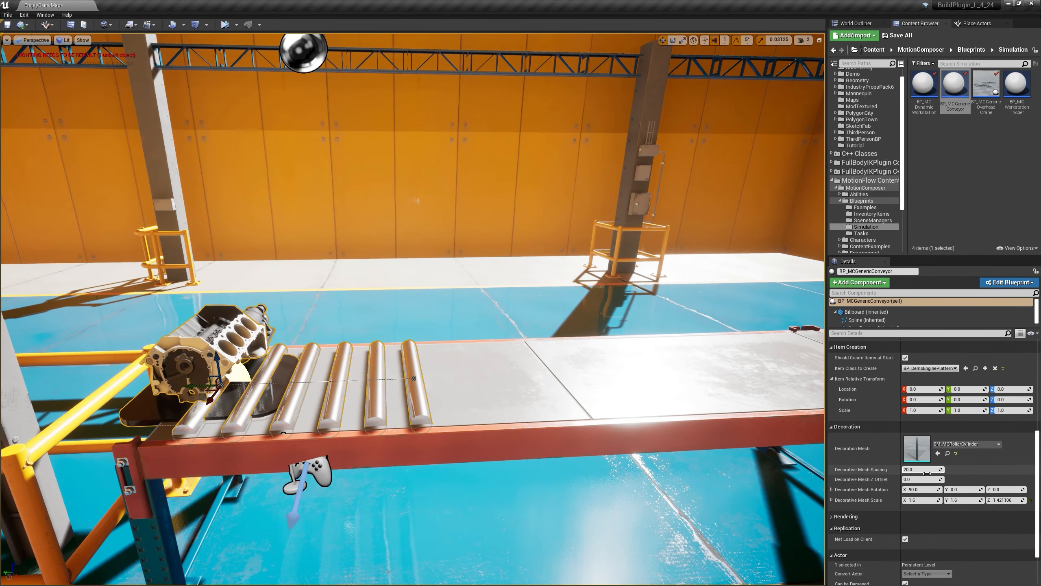
{"action": "double_click", "coordinate": [917, 472]}
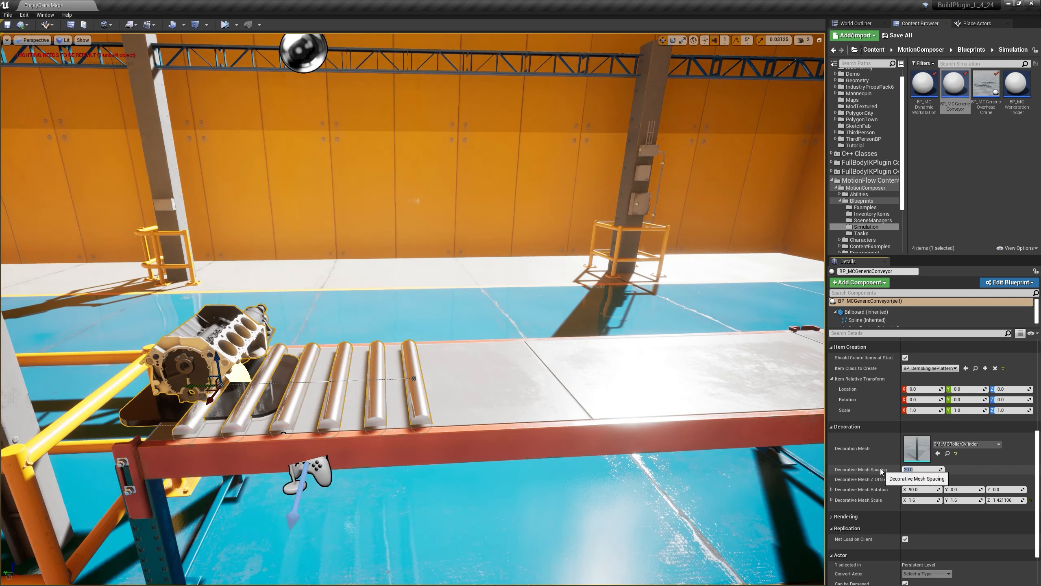
{"action": "type", "text": "13"}
{"action": "key", "text": "Return"}
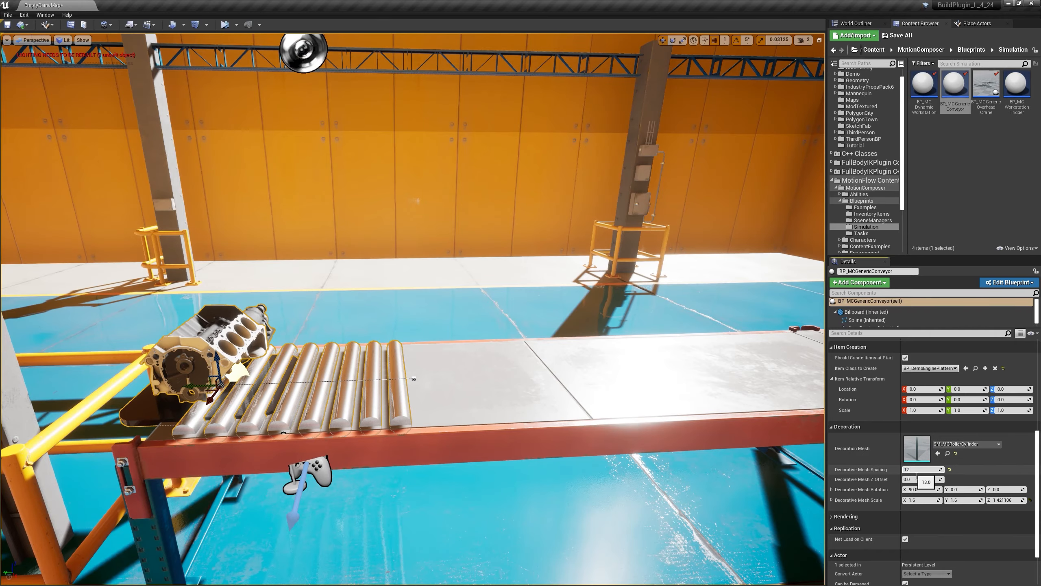
{"action": "type", "text": "12"}
{"action": "key", "text": "Return"}
Step: Extend the conveyor spline's end point along the straight belt to where the curved section begins
{"action": "right_click_drag", "start_coordinate": [338, 319], "coordinate": [371, 375]}
{"action": "mouse_move", "coordinate": [337, 294]}
{"action": "right_mouse_down"}
{"action": "mouse_move", "coordinate": [327, 308]}
{"action": "mouse_move", "coordinate": [338, 295]}
{"action": "right_mouse_up"}
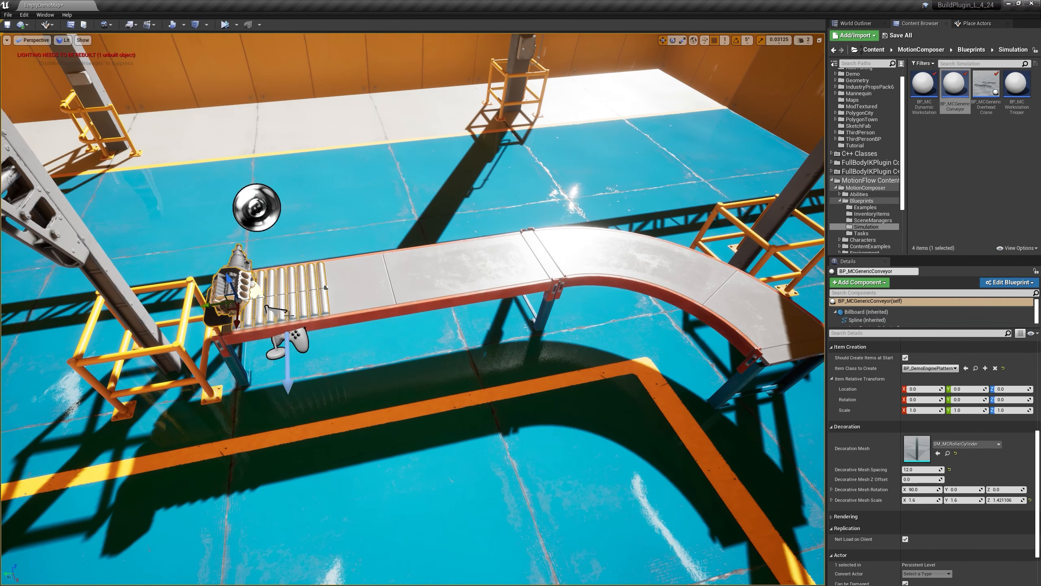
{"action": "left_click", "coordinate": [332, 291]}
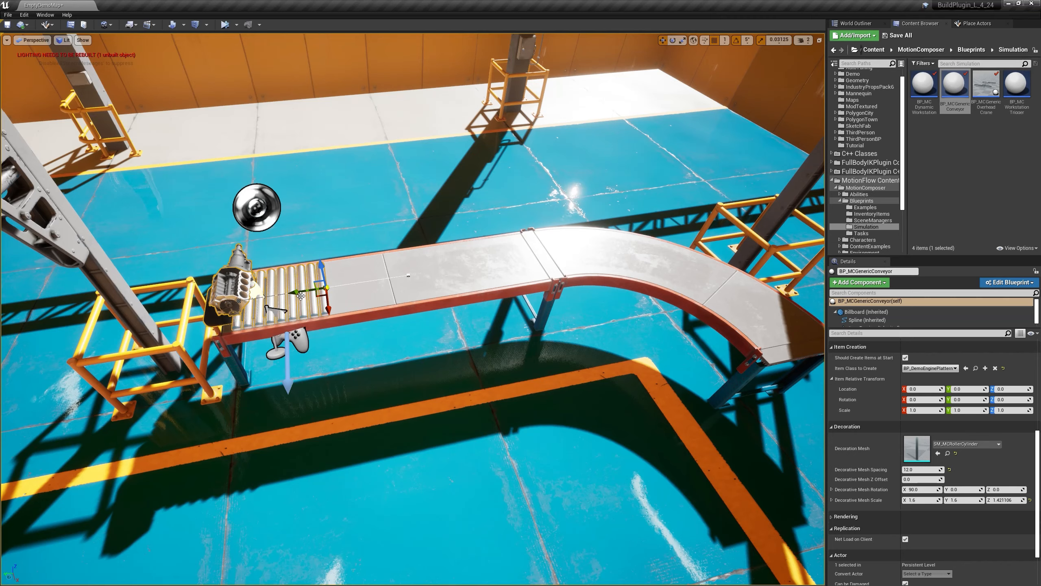
{"action": "left_click_drag", "start_coordinate": [312, 296], "coordinate": [447, 285]}
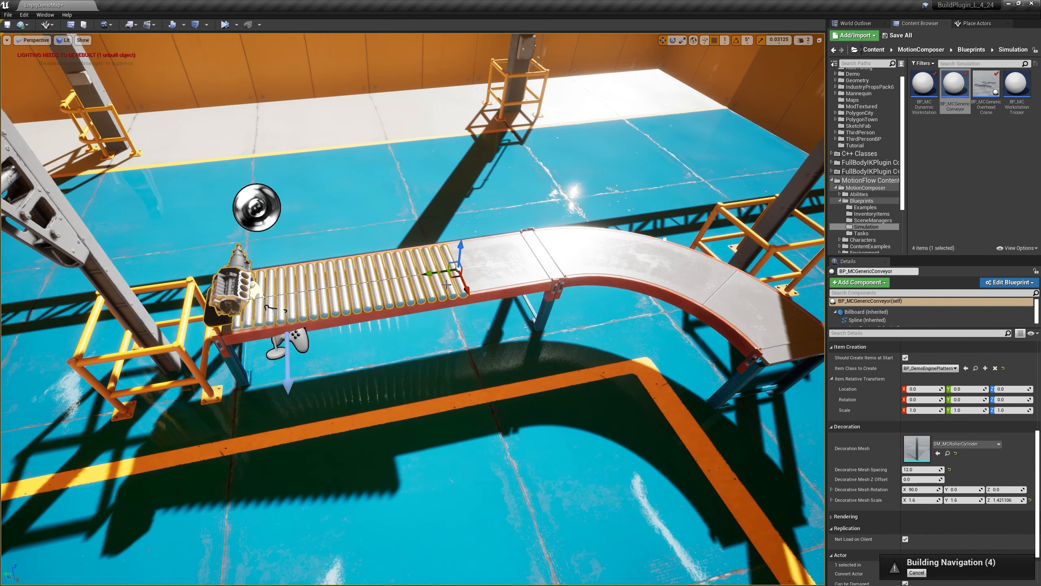
{"action": "key", "text": "ctrl+z"}
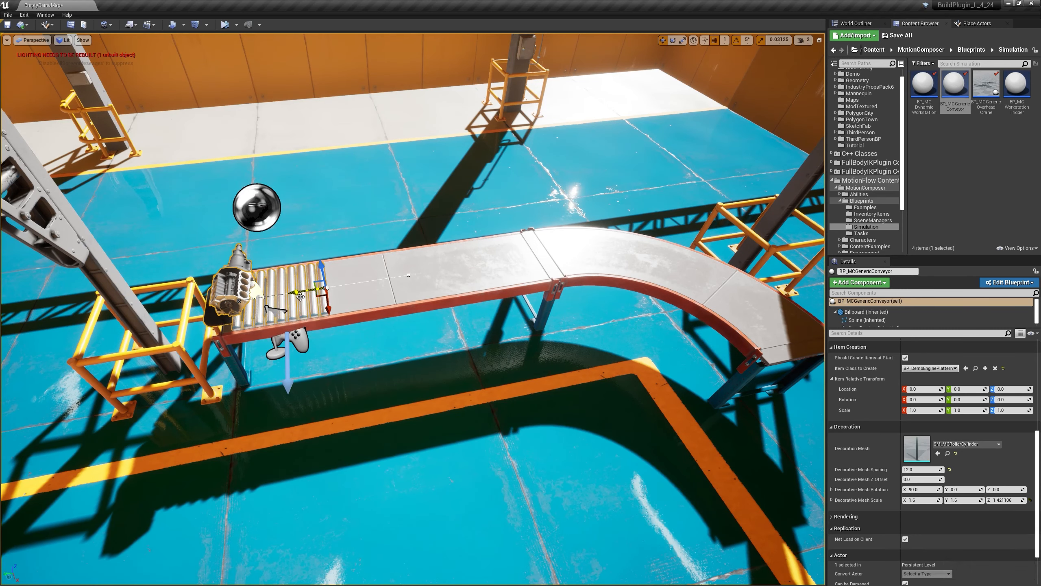
{"action": "left_click_drag", "start_coordinate": [301, 296], "coordinate": [556, 266]}
{"action": "right_click_drag", "start_coordinate": [556, 266], "coordinate": [645, 237]}
{"action": "right_click_drag", "start_coordinate": [453, 329], "coordinate": [455, 353]}
{"action": "right_click", "coordinate": [425, 358]}
{"action": "left_click", "coordinate": [360, 380]}
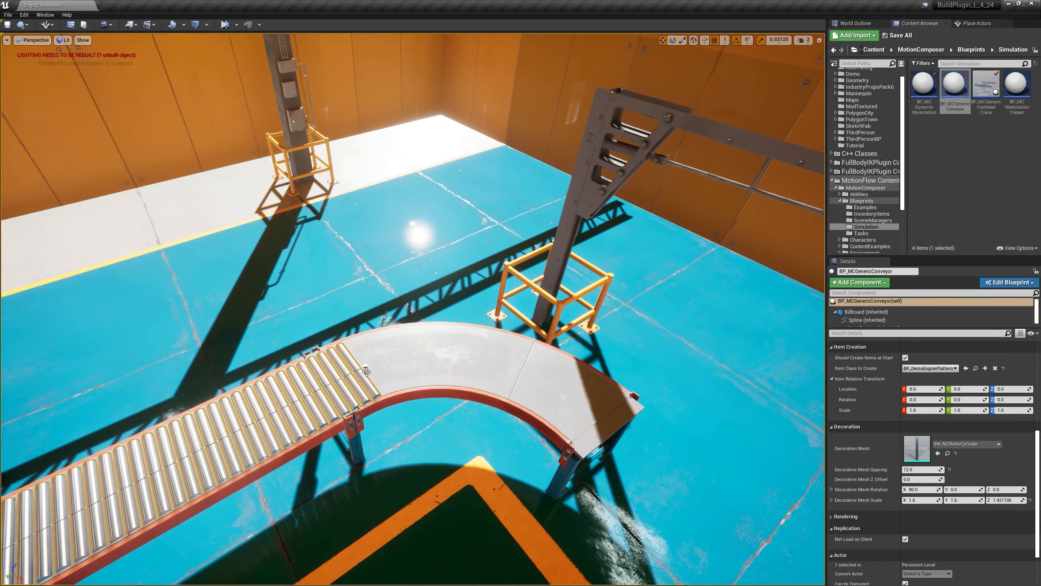
Step: Try to extend the conveyor spline with a new point at the curved belt's end, moving and rotating it to fit
{"action": "left_click", "coordinate": [370, 369]}
{"action": "left_click_drag", "start_coordinate": [365, 379], "coordinate": [588, 399]}
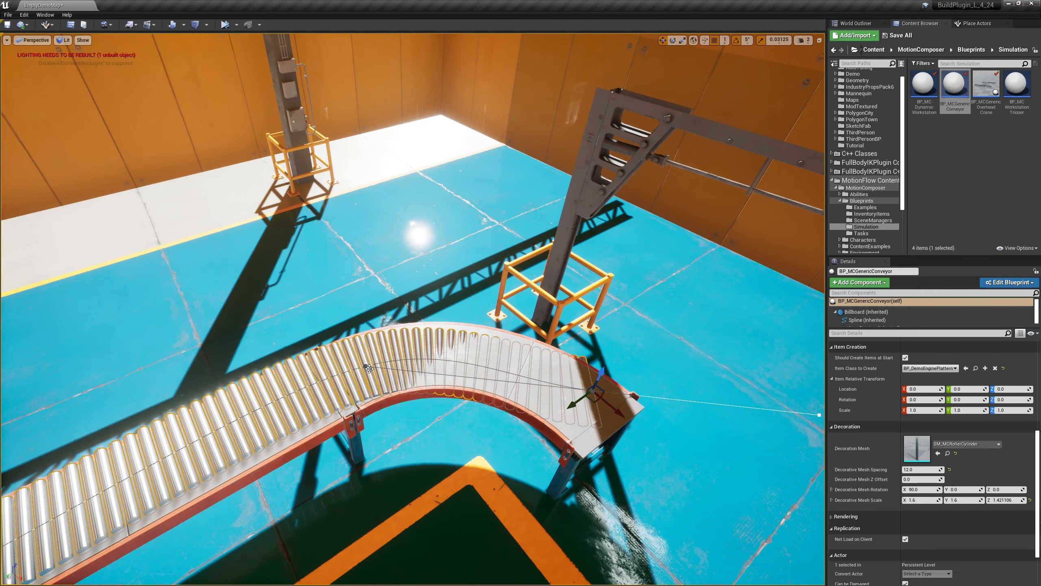
{"action": "left_click_drag", "start_coordinate": [589, 397], "coordinate": [624, 472]}
{"action": "key", "text": "e"}
{"action": "left_click_drag", "start_coordinate": [666, 445], "coordinate": [633, 490]}
{"action": "mouse_move", "coordinate": [678, 484]}
{"action": "right_mouse_down"}
{"action": "mouse_move", "coordinate": [696, 481]}
{"action": "mouse_move", "coordinate": [682, 468]}
{"action": "right_mouse_up"}
{"action": "right_click_drag", "start_coordinate": [531, 348], "coordinate": [531, 308]}
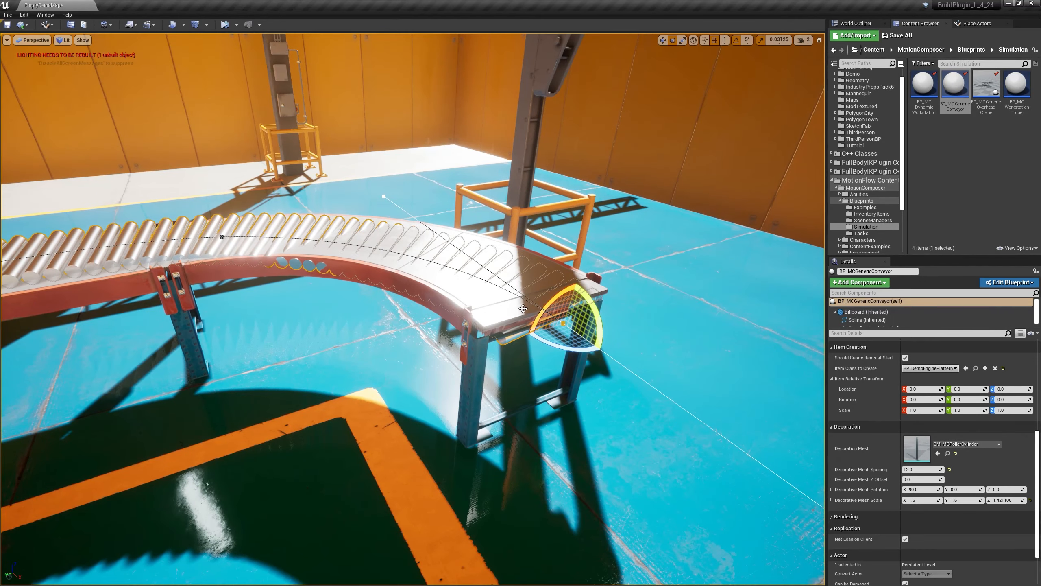
Step: Undo the added spline point along with its move and rotation
{"action": "key", "text": "ctrl+z"}
{"action": "key", "text": "ctrl+z"}
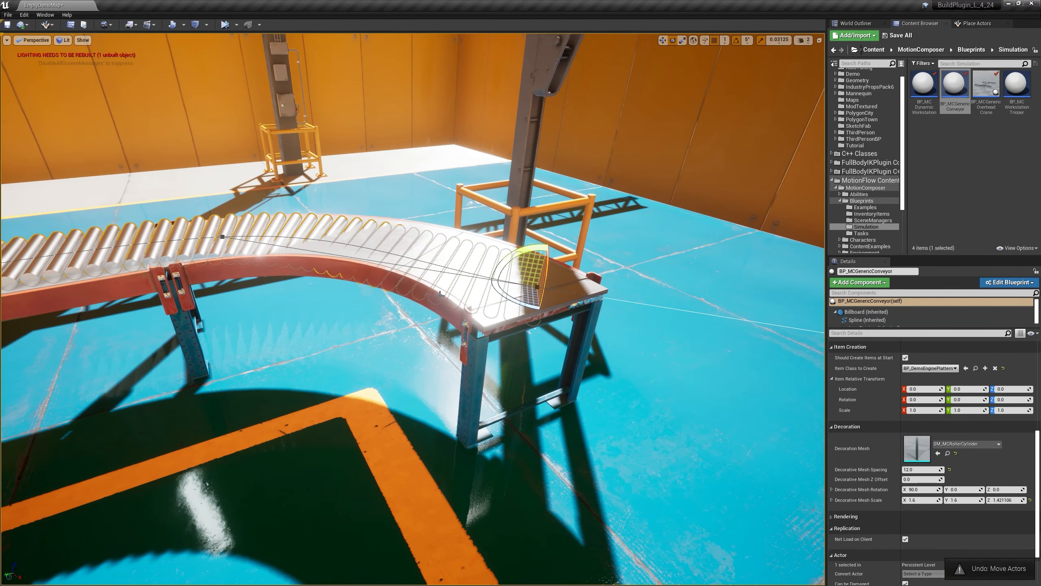
{"action": "key", "text": "ctrl+z"}
{"action": "right_click_drag", "start_coordinate": [336, 250], "coordinate": [325, 273]}
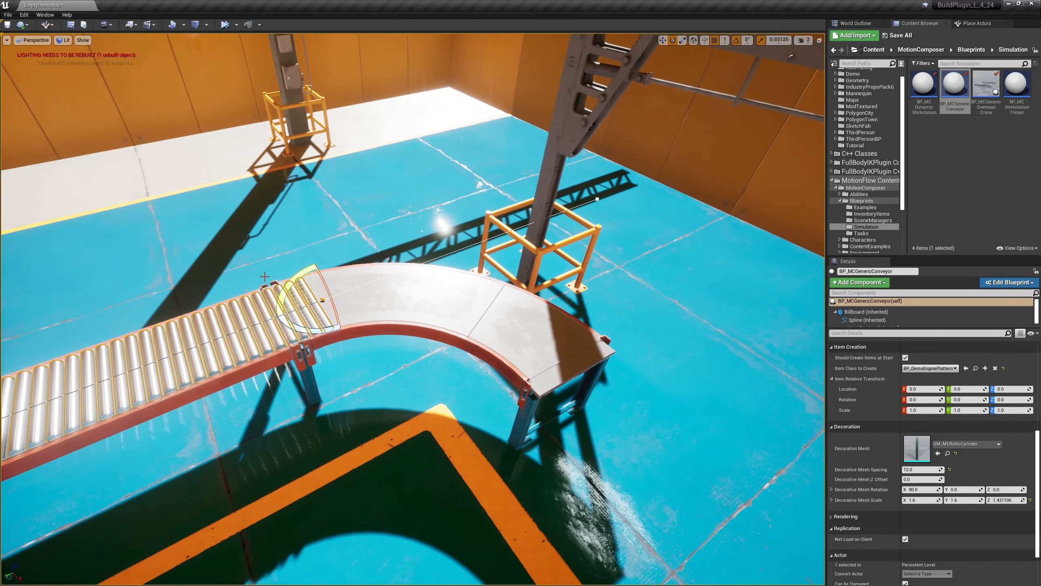
Step: Add a new spline point from the straight belt's end and place it at the far end of the curved belt
{"action": "key", "text": "w"}
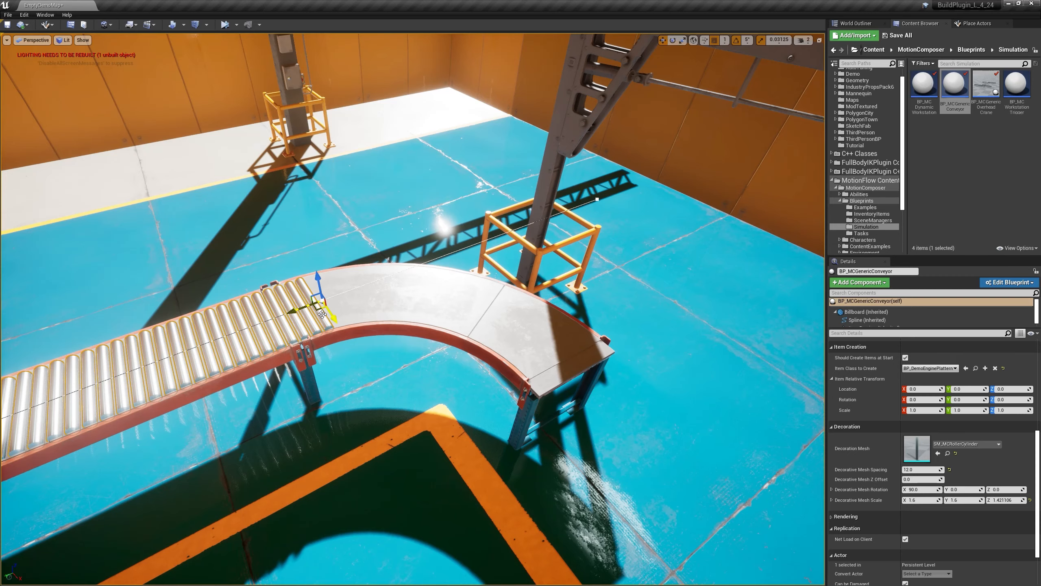
{"action": "left_click_drag", "start_coordinate": [322, 314], "coordinate": [323, 308]}
{"action": "left_click_drag", "start_coordinate": [481, 322], "coordinate": [586, 382]}
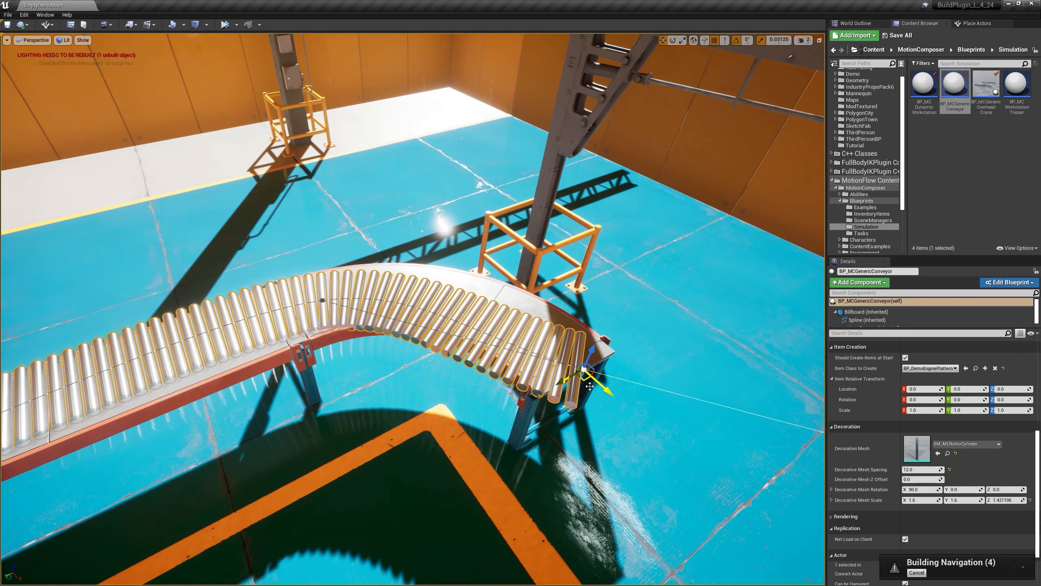
Step: Rotate the new end point to match the curved belt's exit direction and nudge it to the belt's center
{"action": "key", "text": "e"}
{"action": "left_click_drag", "start_coordinate": [572, 402], "coordinate": [589, 410]}
{"action": "key", "text": "d"}
{"action": "right_click_drag", "start_coordinate": [589, 410], "coordinate": [589, 402]}
{"action": "key", "text": "w"}
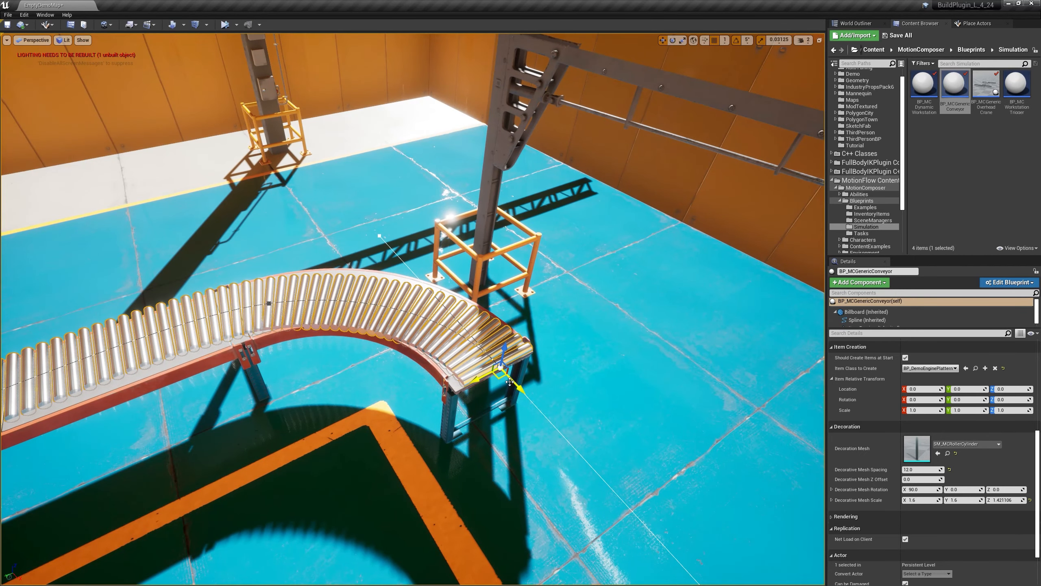
{"action": "left_click_drag", "start_coordinate": [506, 382], "coordinate": [497, 381]}
Step: Rotate the spline point where the curve begins so the rollers align with the straight belt
{"action": "key", "text": "a"}
{"action": "right_click_drag", "start_coordinate": [399, 346], "coordinate": [399, 345]}
{"action": "right_click", "coordinate": [271, 354]}
{"action": "left_click", "coordinate": [271, 355]}
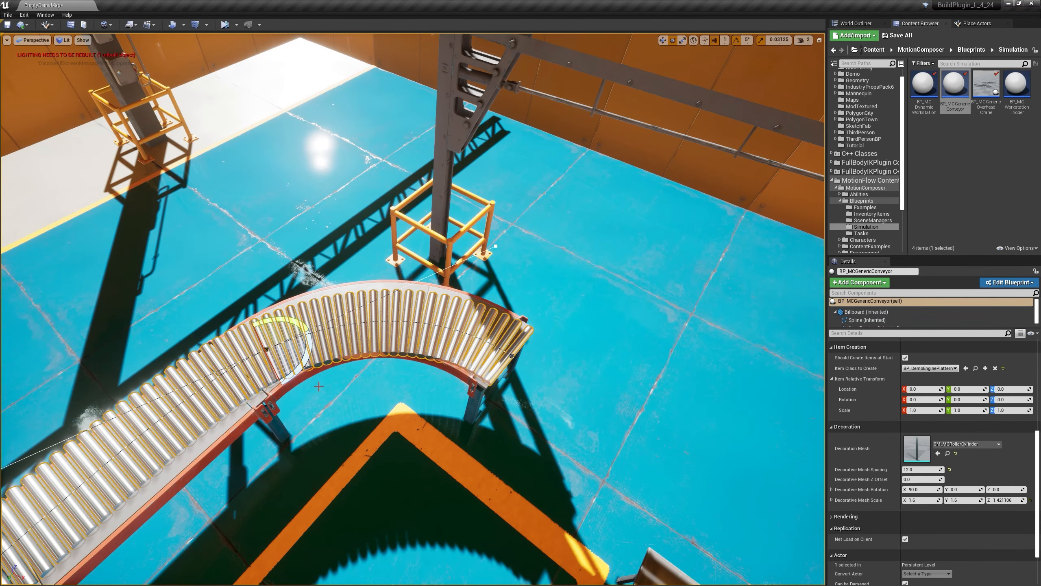
{"action": "left_click_drag", "start_coordinate": [304, 374], "coordinate": [294, 357]}
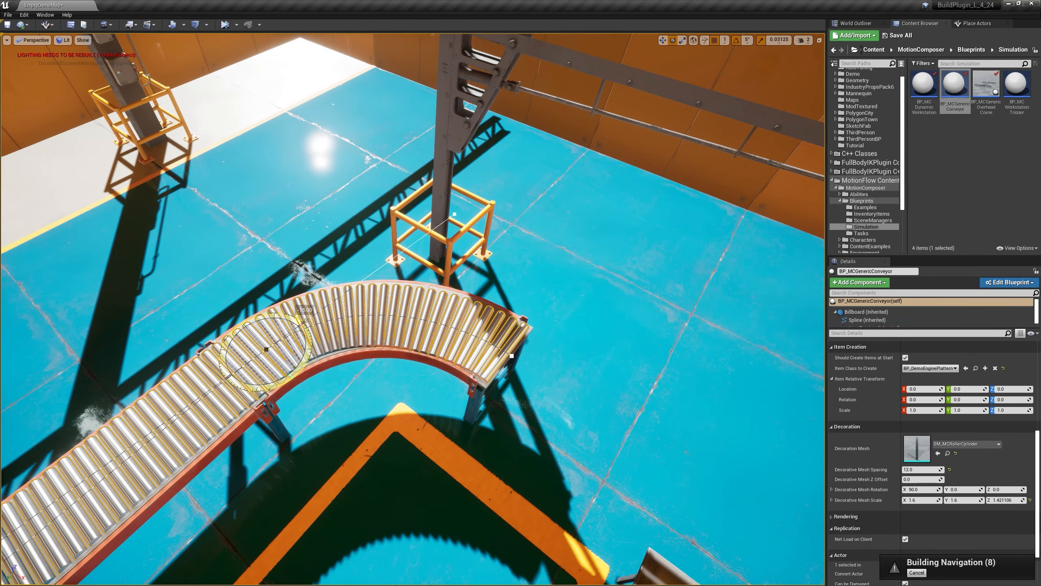
{"action": "left_click_drag", "start_coordinate": [408, 383], "coordinate": [392, 356], "text": "alt"}
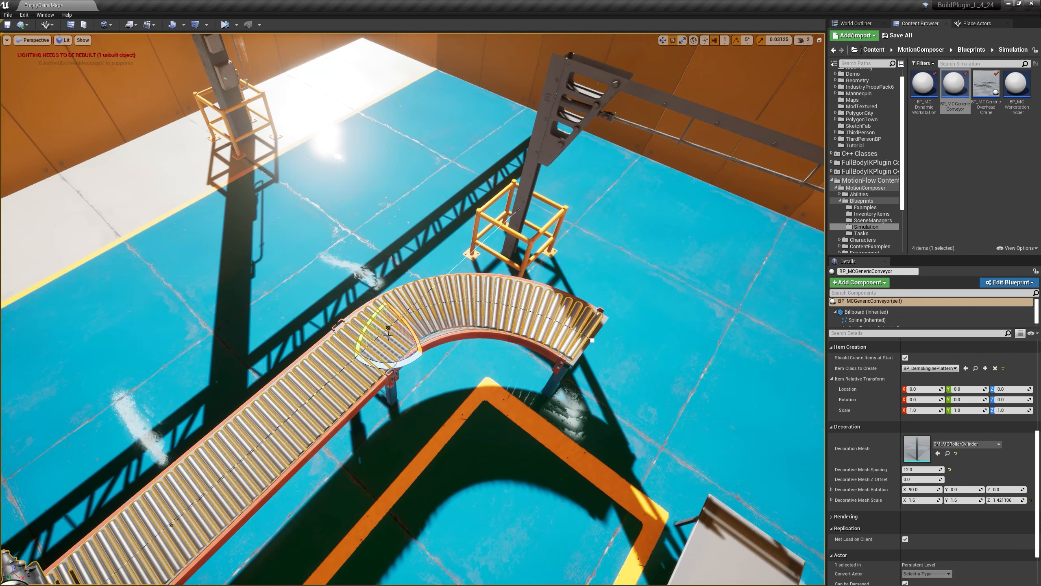
Step: Adjust the tangent handle of the end spline point to shape the roller path around the curve
{"action": "left_click", "coordinate": [592, 340]}
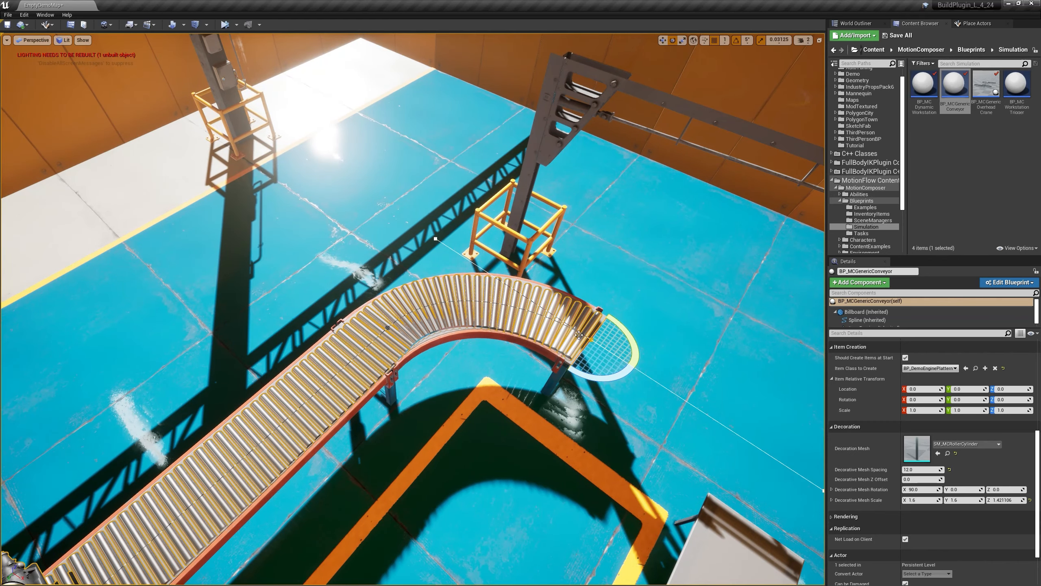
{"action": "left_click_drag", "start_coordinate": [412, 337], "coordinate": [449, 340], "text": "alt"}
{"action": "left_click", "coordinate": [384, 335]}
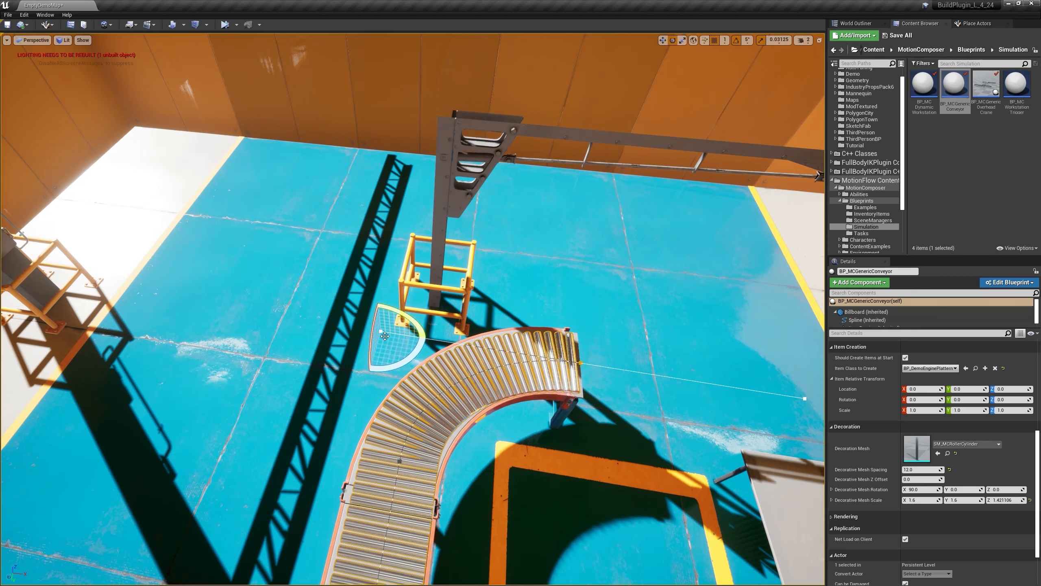
{"action": "key", "text": "w"}
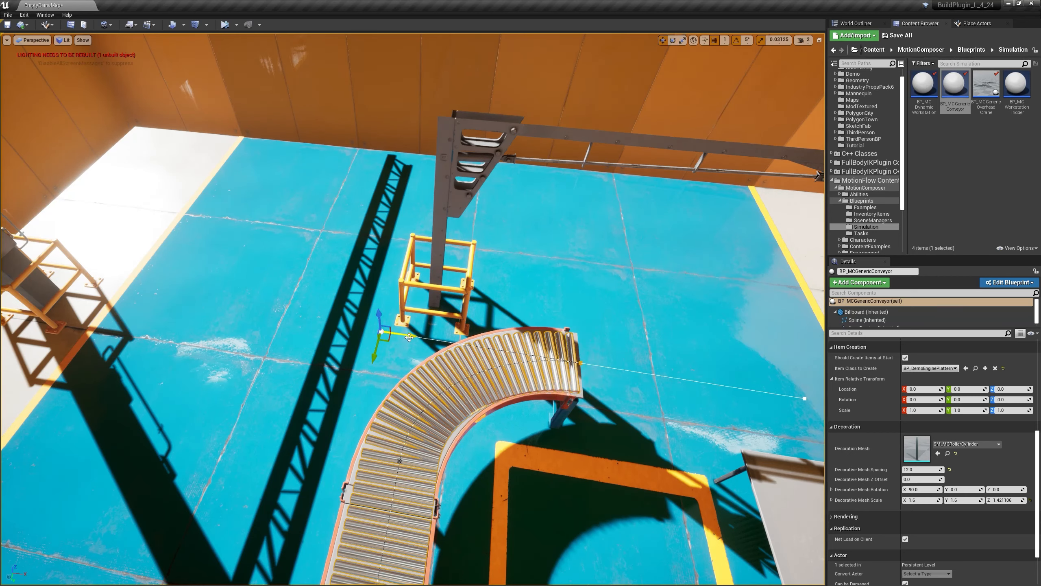
{"action": "left_click_drag", "start_coordinate": [411, 336], "coordinate": [395, 334]}
Step: Fine-tune the tangent handle of the spline point where the curve begins so the rollers follow the belt
{"action": "left_click", "coordinate": [400, 465]}
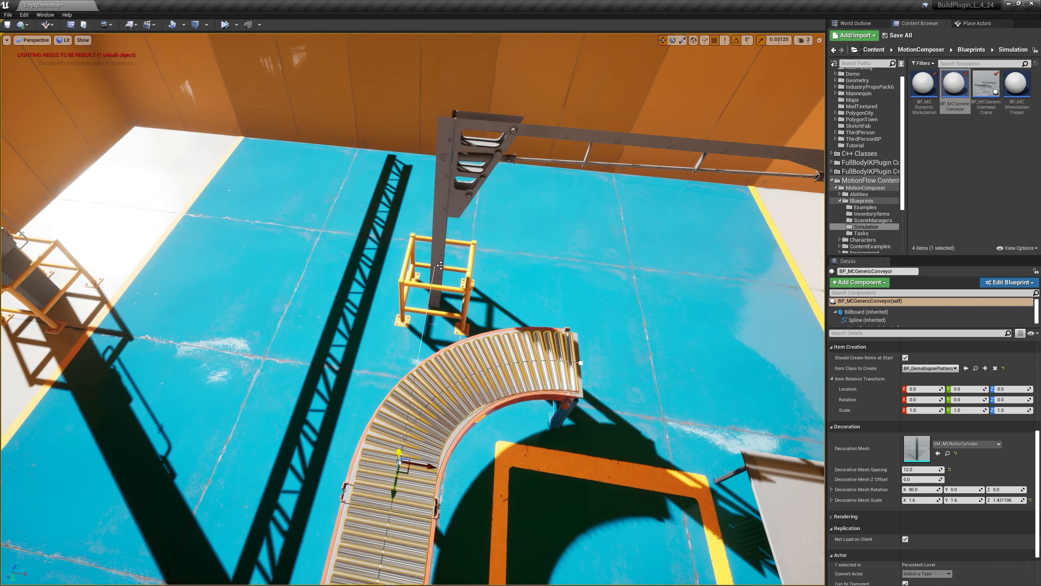
{"action": "key", "text": "ctrl+z"}
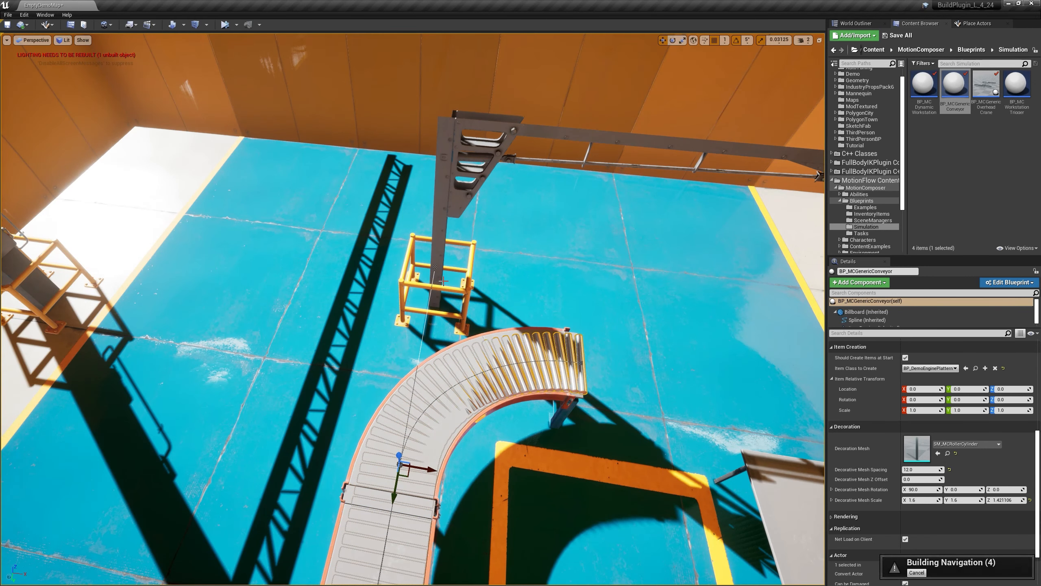
{"action": "left_click", "coordinate": [435, 264]}
{"action": "mouse_move", "coordinate": [428, 287]}
{"action": "left_mouse_down"}
{"action": "mouse_move", "coordinate": [422, 316]}
{"action": "mouse_move", "coordinate": [433, 282]}
{"action": "left_mouse_up"}
{"action": "right_click_drag", "start_coordinate": [435, 298], "coordinate": [93, 294]}
{"action": "right_click_drag", "start_coordinate": [164, 341], "coordinate": [281, 355]}
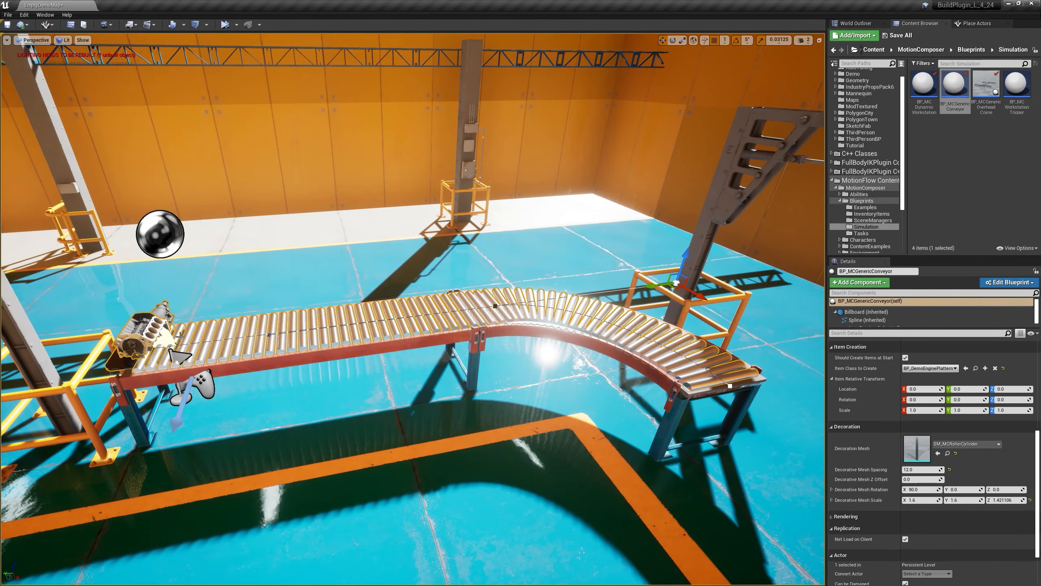
Step: Simulate the level to watch the engines travel along the conveyor, and stop the simulation
{"action": "mouse_move", "coordinate": [360, 297]}
{"action": "right_mouse_down"}
{"action": "mouse_move", "coordinate": [371, 297]}
{"action": "mouse_move", "coordinate": [342, 294]}
{"action": "right_mouse_up"}
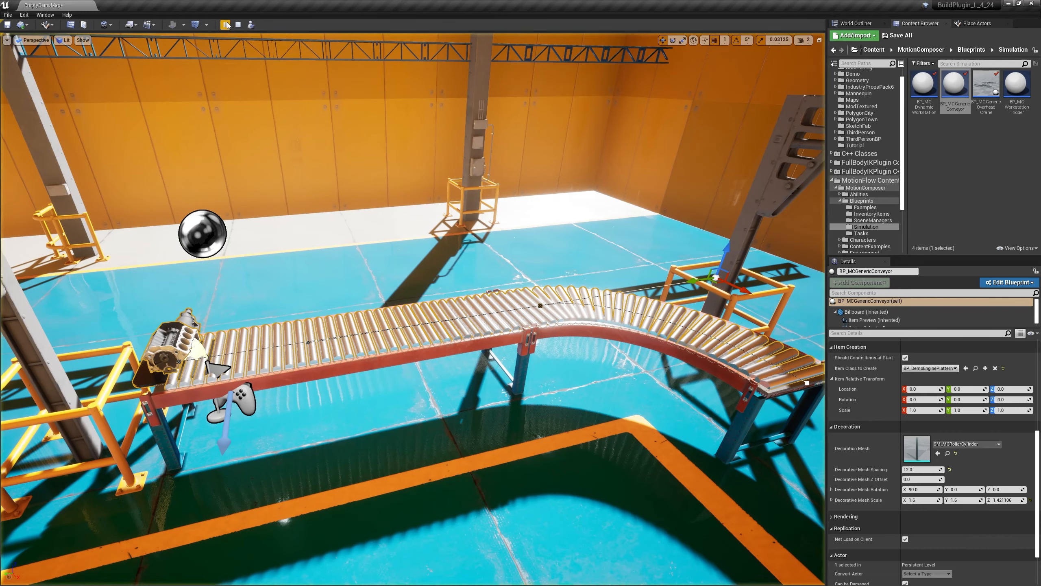
{"action": "left_click", "coordinate": [225, 24]}
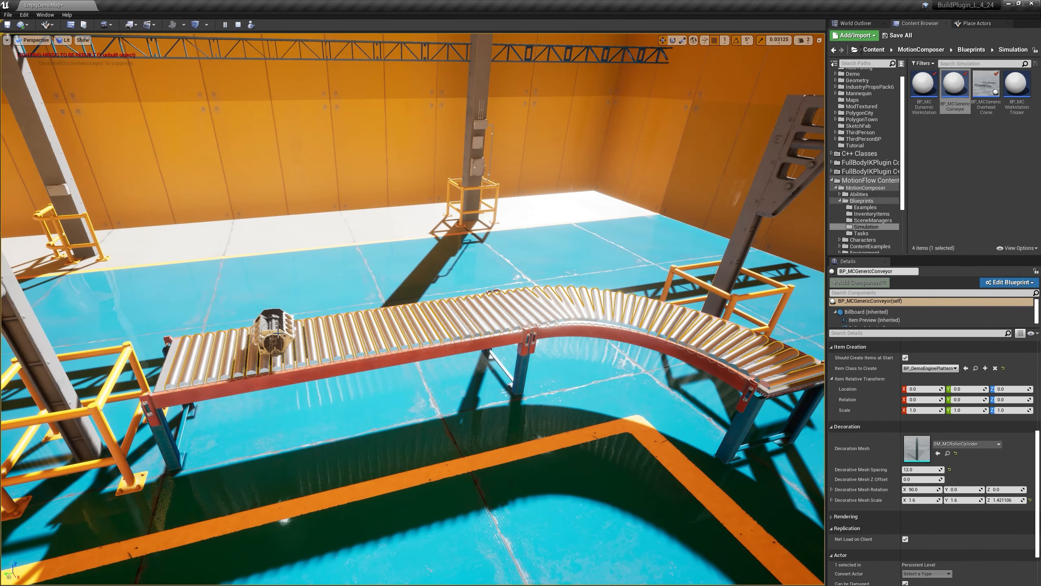
{"action": "right_click_drag", "start_coordinate": [251, 336], "coordinate": [316, 351]}
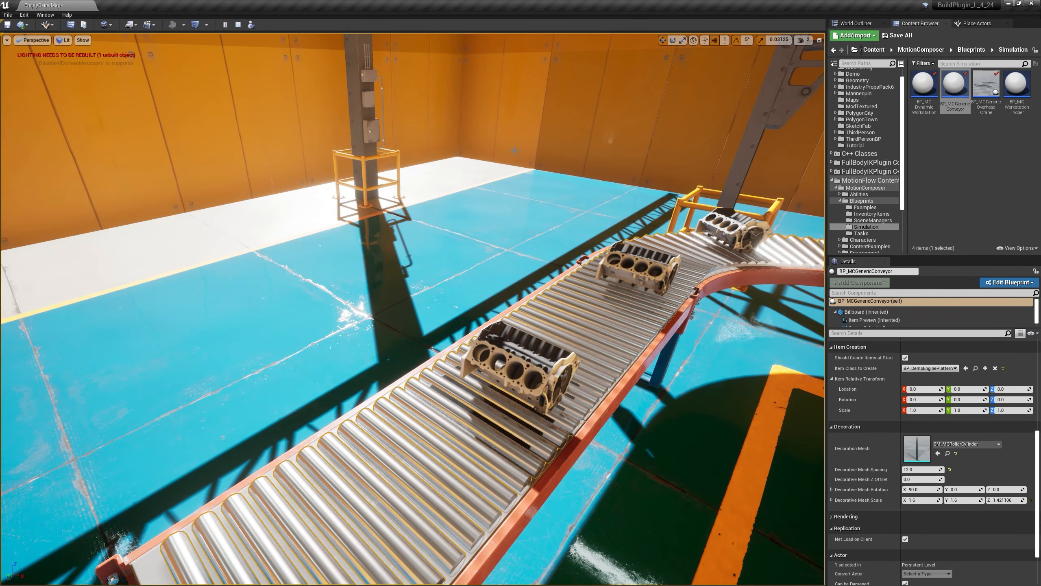
{"action": "left_click", "coordinate": [238, 24]}
Step: Set the Item Relative Transform Location Z to about 6.31 and simulate briefly to check the engine platform's height above the rollers
{"action": "right_click_drag", "start_coordinate": [412, 309], "coordinate": [380, 300]}
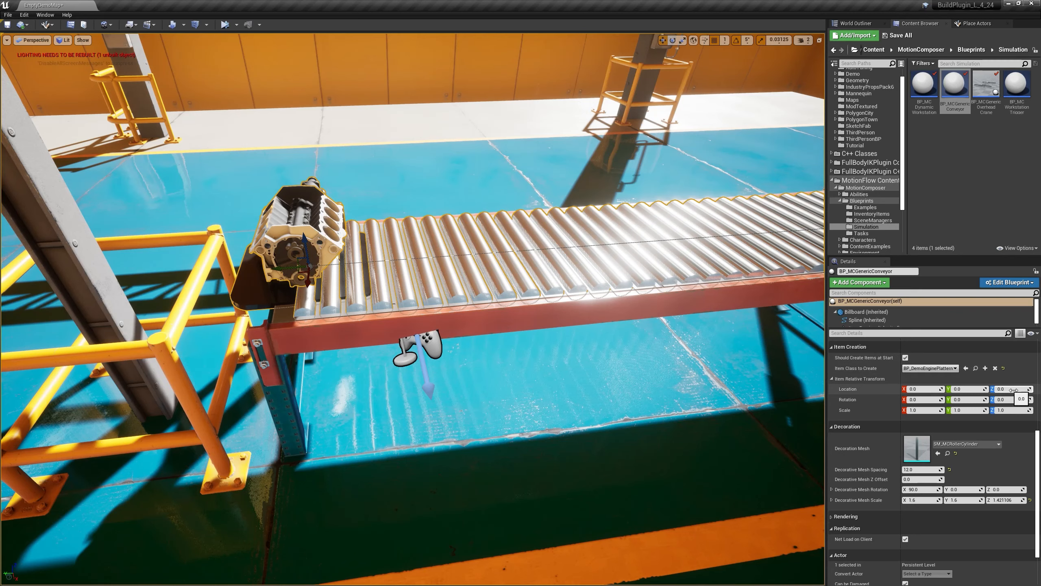
{"action": "left_click_drag", "start_coordinate": [1010, 388], "coordinate": [1026, 388]}
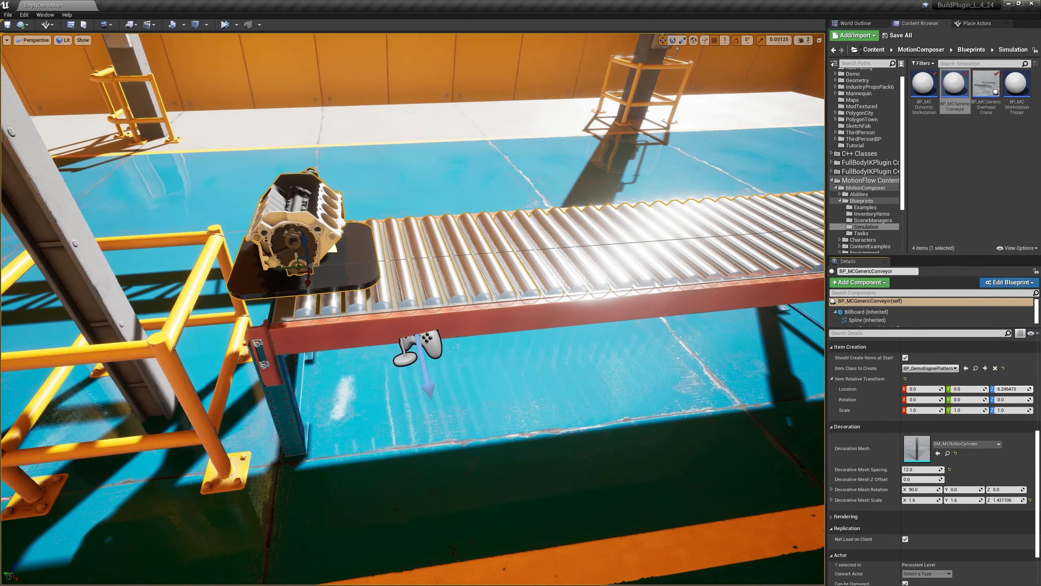
{"action": "left_click", "coordinate": [224, 24]}
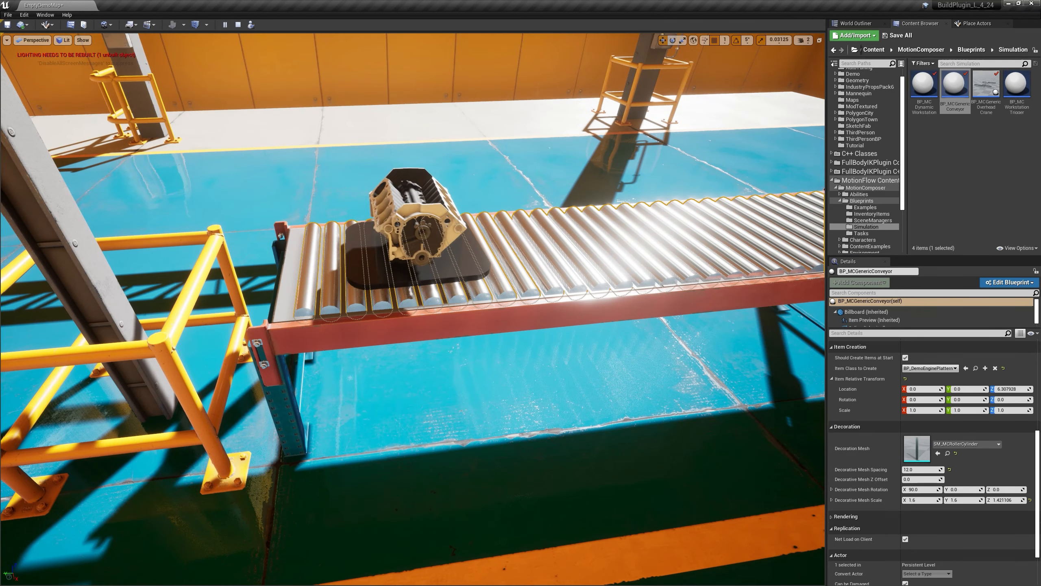
{"action": "left_click", "coordinate": [614, 245]}
{"action": "key", "text": "Escape"}
{"action": "key", "text": "Escape"}
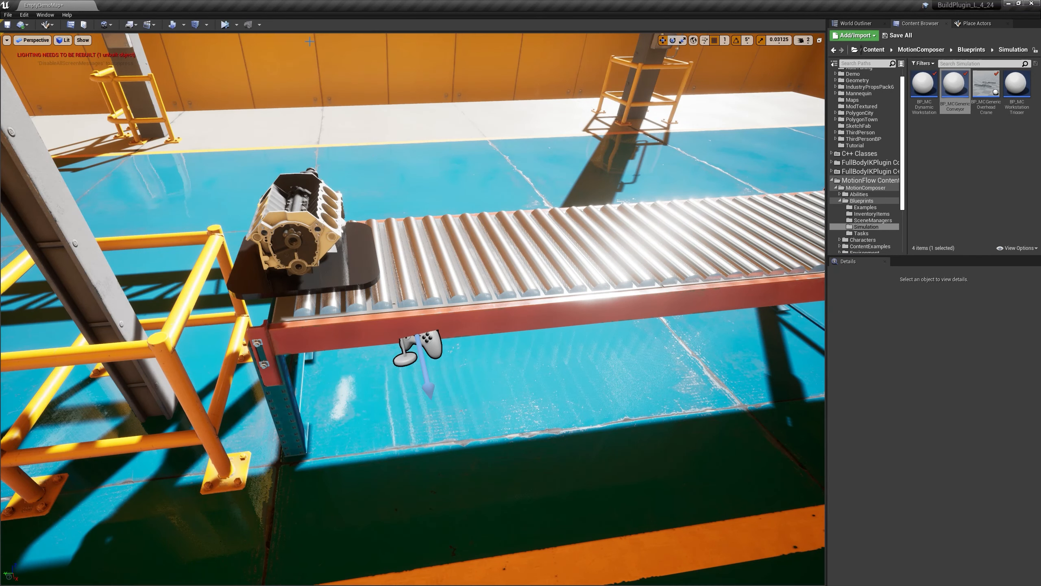
Step: Simulate again with nothing selected, view the whole conveyor while the engine platform moves, and stop
{"action": "left_click", "coordinate": [224, 24]}
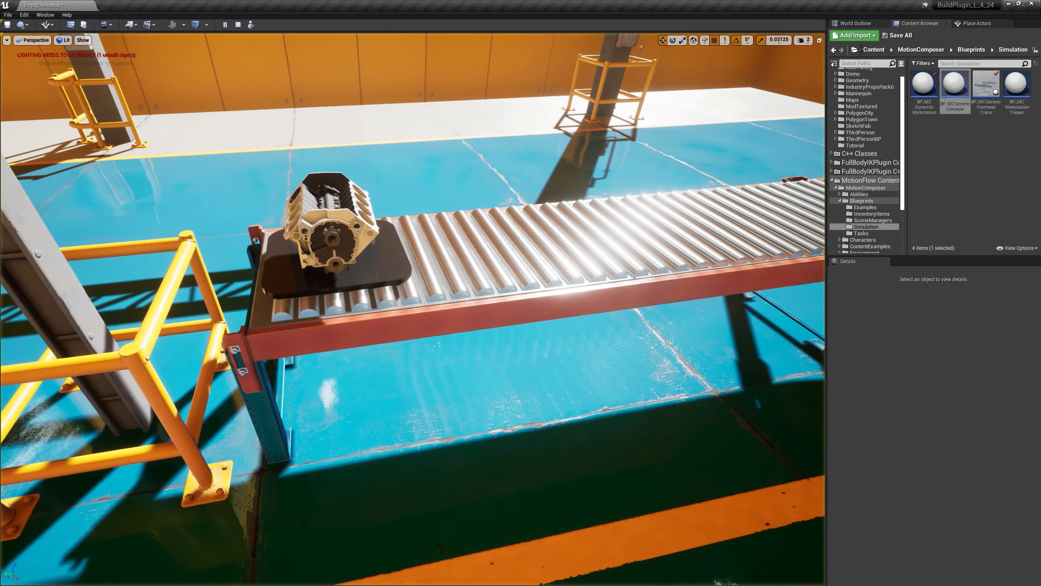
{"action": "key", "text": "s"}
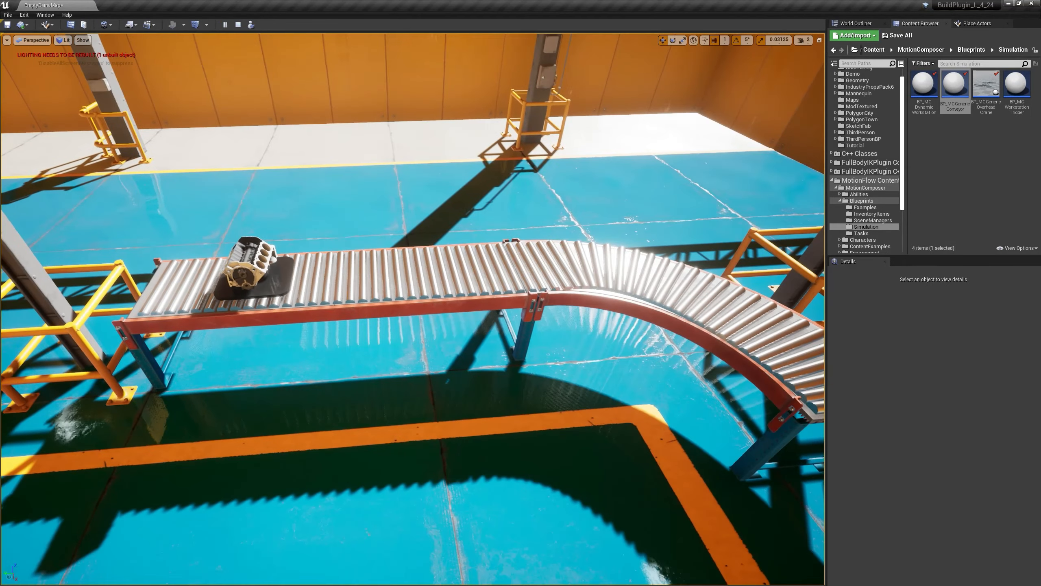
{"action": "key", "text": "s"}
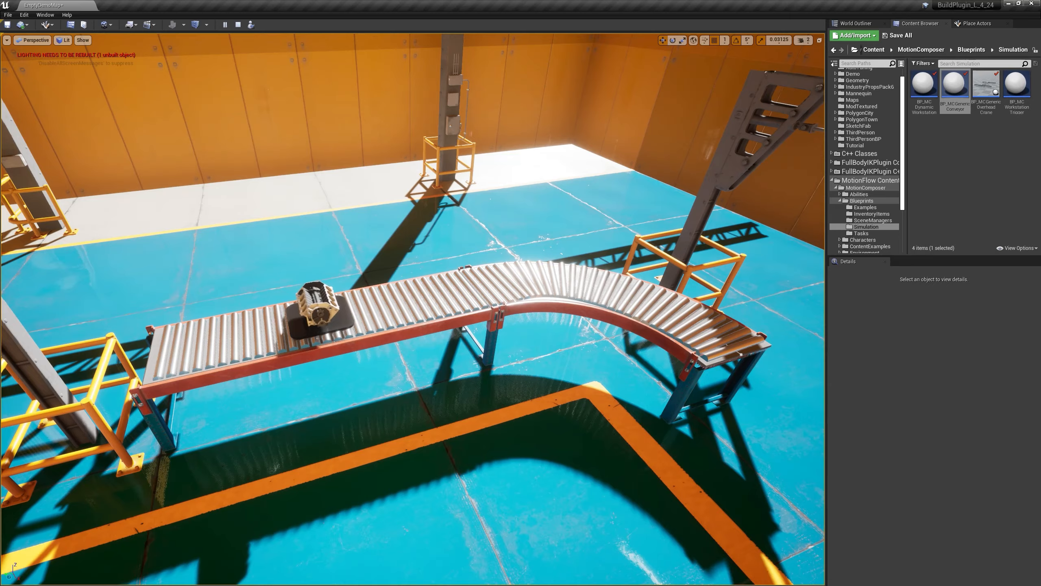
{"action": "key", "text": "Escape"}
Step: Select the generic conveyor and set its Item Relative Transform Rotation Z to 180
{"action": "right_click_drag", "start_coordinate": [405, 224], "coordinate": [393, 250]}
{"action": "key", "text": "d"}
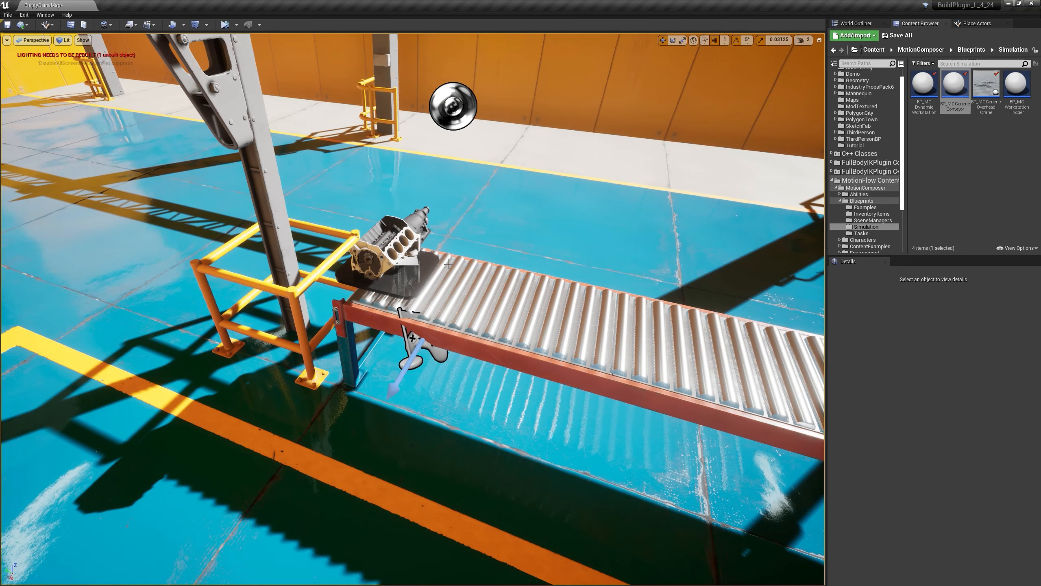
{"action": "left_click", "coordinate": [447, 284]}
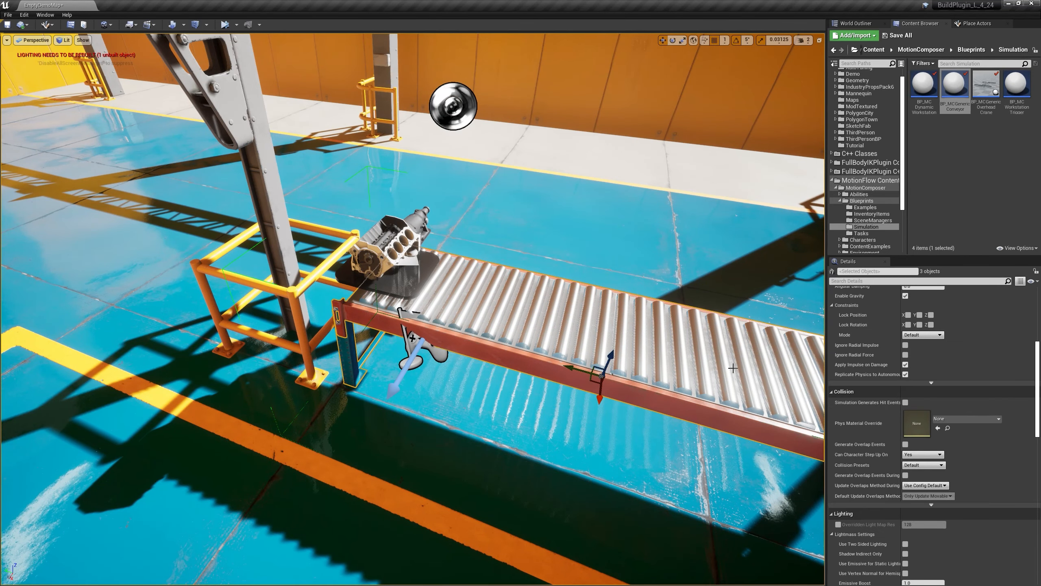
{"action": "left_click", "coordinate": [436, 315]}
{"action": "right_click_drag", "start_coordinate": [435, 315], "coordinate": [520, 313]}
{"action": "key", "text": "a"}
{"action": "key", "text": "w"}
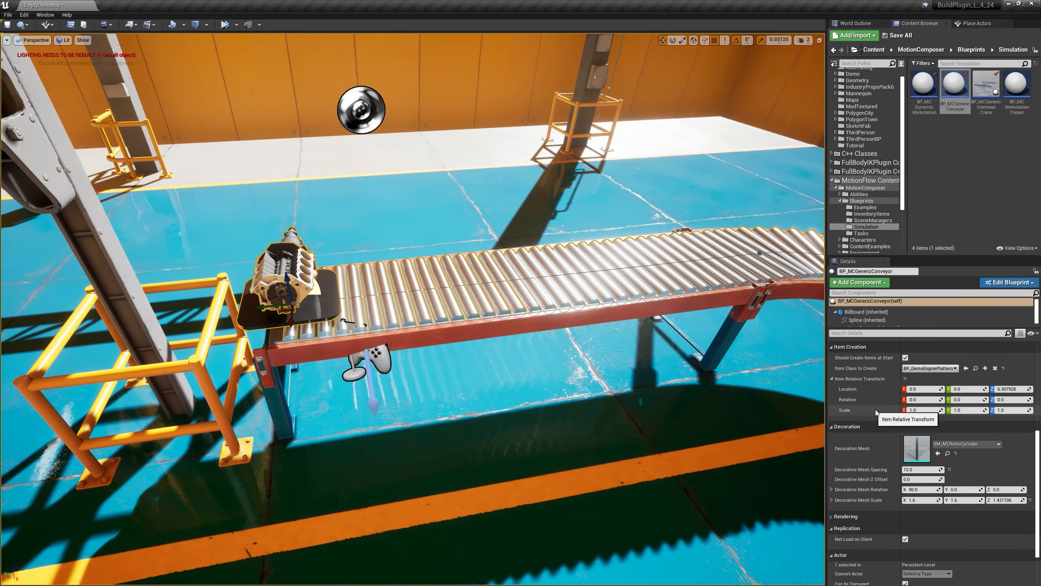
{"action": "left_click_drag", "start_coordinate": [1009, 401], "coordinate": [1009, 403]}
{"action": "left_click", "coordinate": [1009, 403]}
{"action": "type", "text": "180"}
{"action": "key", "text": "Return"}
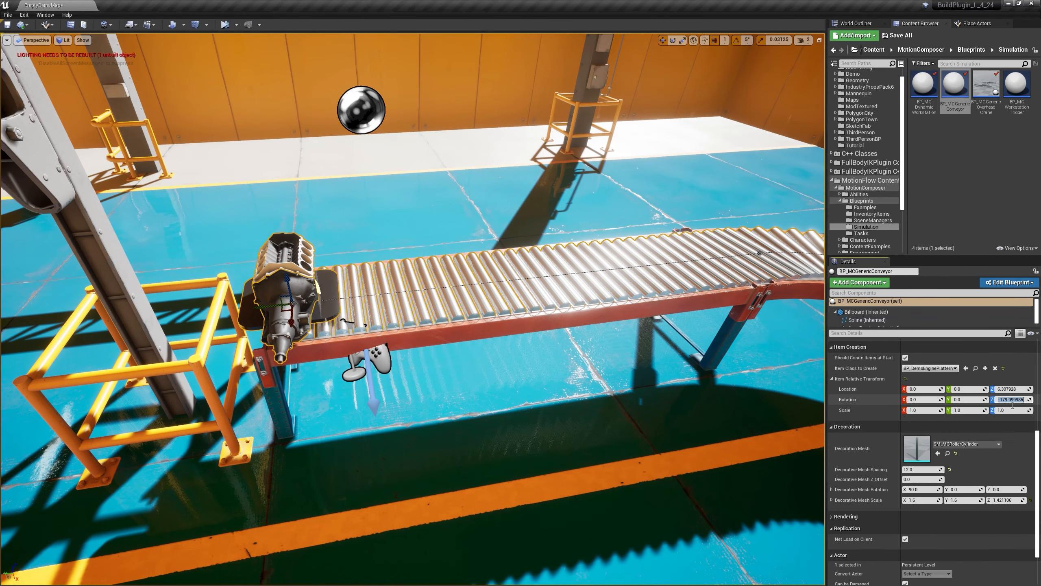
Step: Inspect the rotated engine and the roller path from several angles, and bring the Conveyor pause settings into view
{"action": "right_click_drag", "start_coordinate": [334, 358], "coordinate": [282, 357]}
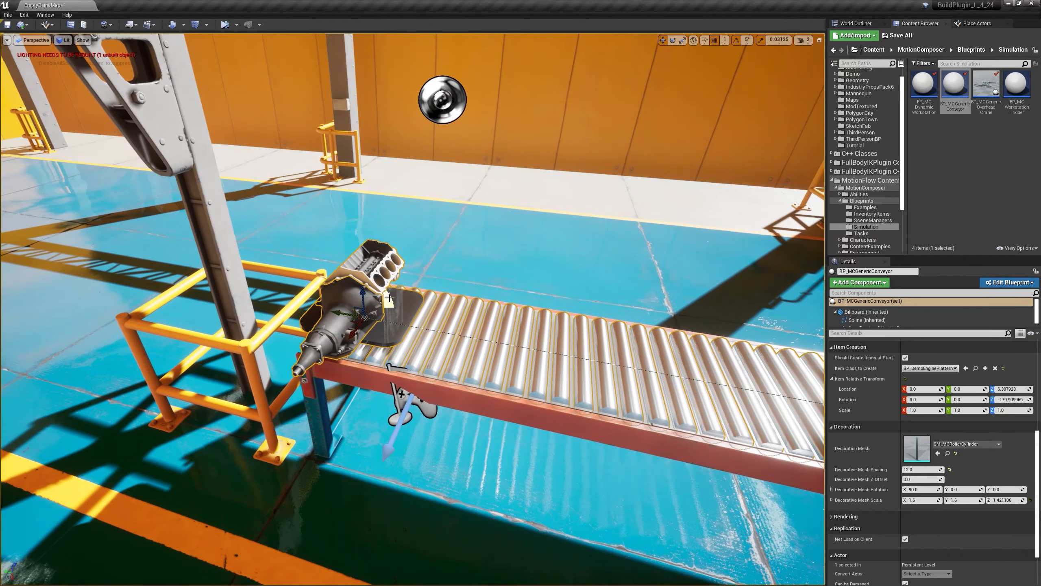
{"action": "mouse_move", "coordinate": [419, 338]}
{"action": "right_mouse_down"}
{"action": "mouse_move", "coordinate": [467, 342]}
{"action": "mouse_move", "coordinate": [418, 336]}
{"action": "mouse_move", "coordinate": [437, 331]}
{"action": "right_mouse_up"}
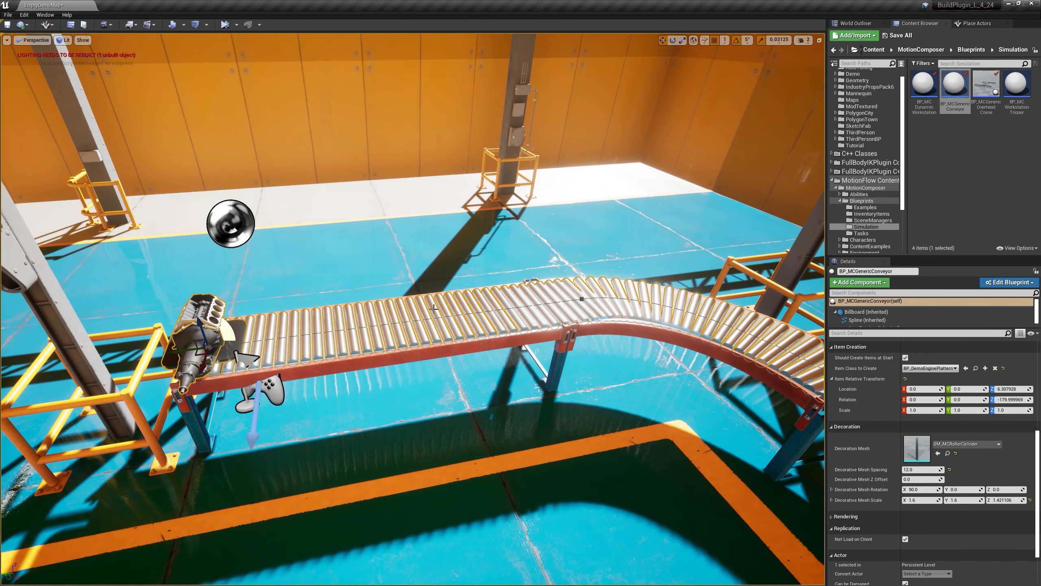
{"action": "right_click_drag", "start_coordinate": [484, 304], "coordinate": [526, 294]}
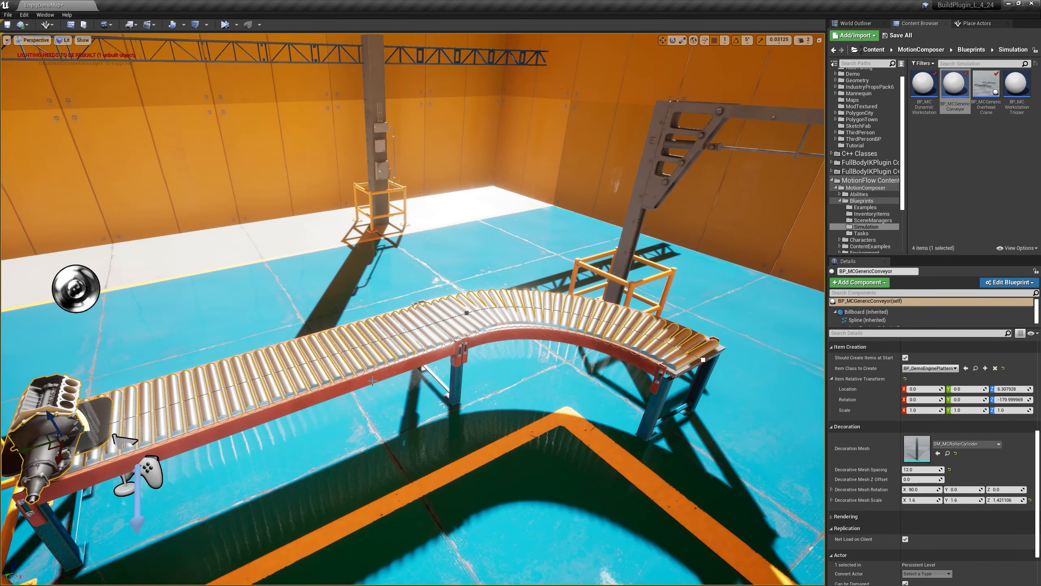
{"action": "right_click_drag", "start_coordinate": [390, 373], "coordinate": [347, 376]}
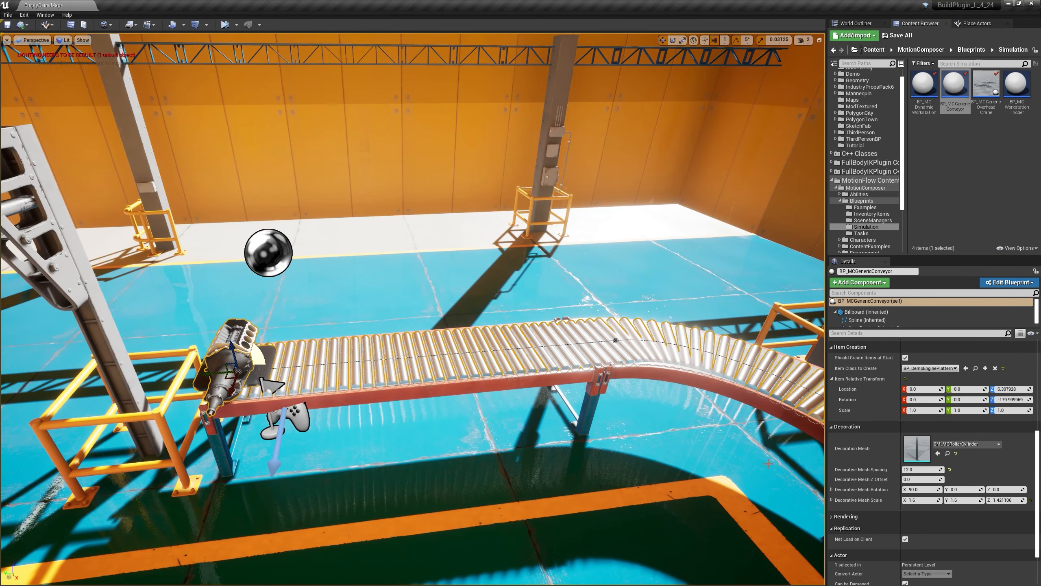
{"action": "scroll", "coordinate": [914, 444], "scroll_direction": "up", "scroll_amount": 3}
{"action": "scroll", "coordinate": [914, 445], "scroll_direction": "up", "scroll_amount": 5}
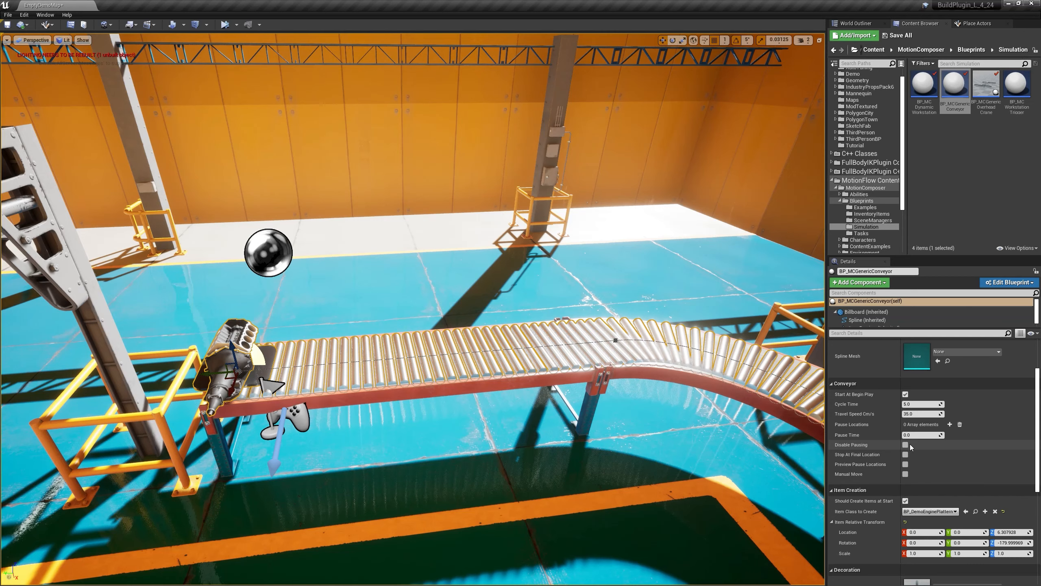
Step: Add two pause locations to the generic conveyor with Preview Pause Locations enabled, and set both locations to 400
{"action": "scroll", "coordinate": [908, 478], "scroll_direction": "up", "scroll_amount": 3}
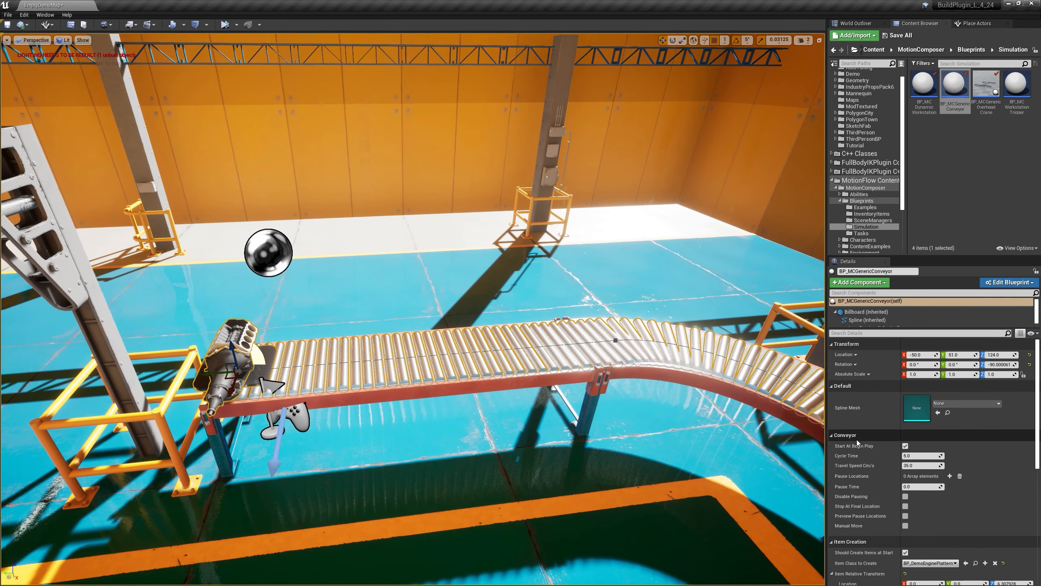
{"action": "scroll", "coordinate": [857, 439], "scroll_direction": "down", "scroll_amount": 1}
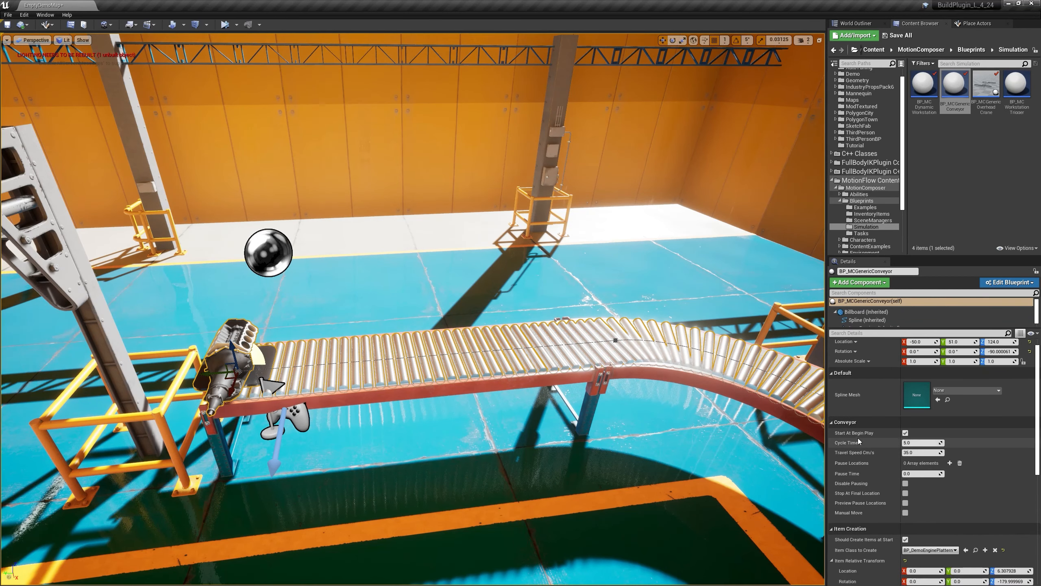
{"action": "left_click", "coordinate": [950, 464]}
{"action": "left_click", "coordinate": [950, 464]}
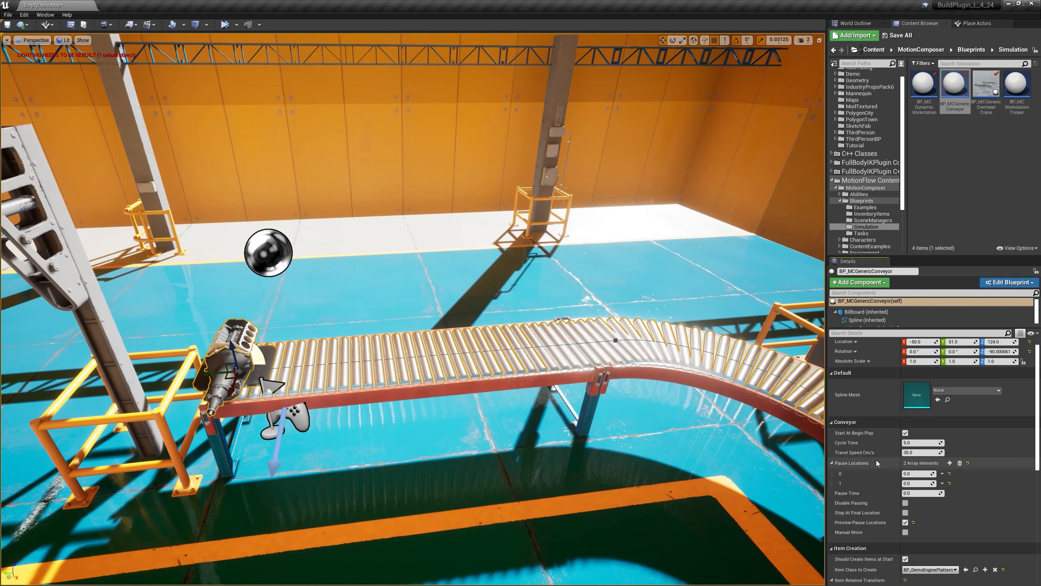
{"action": "left_click", "coordinate": [918, 475]}
{"action": "type", "text": "400"}
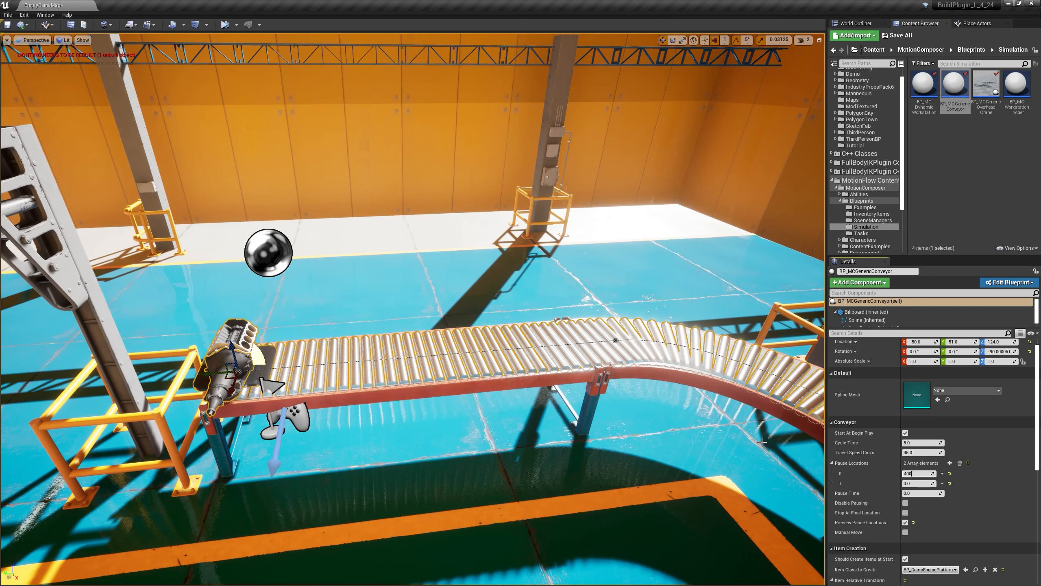
{"action": "key", "text": "Return"}
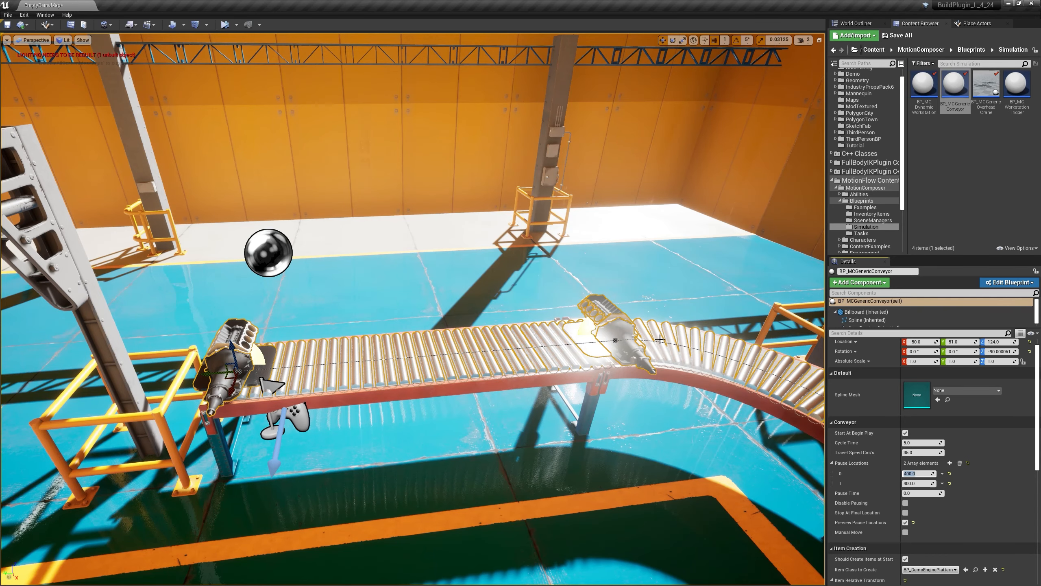
Step: Set the conveyor's first pause location to 350 and its second to 700
{"action": "right_click_drag", "start_coordinate": [507, 333], "coordinate": [515, 336]}
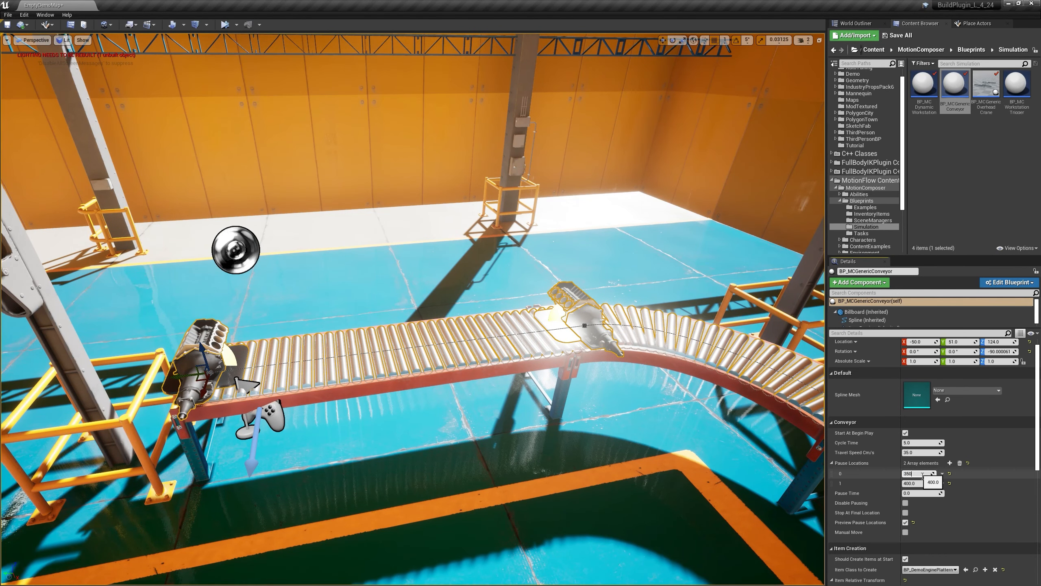
{"action": "key", "text": "Return"}
{"action": "left_click", "coordinate": [920, 485]}
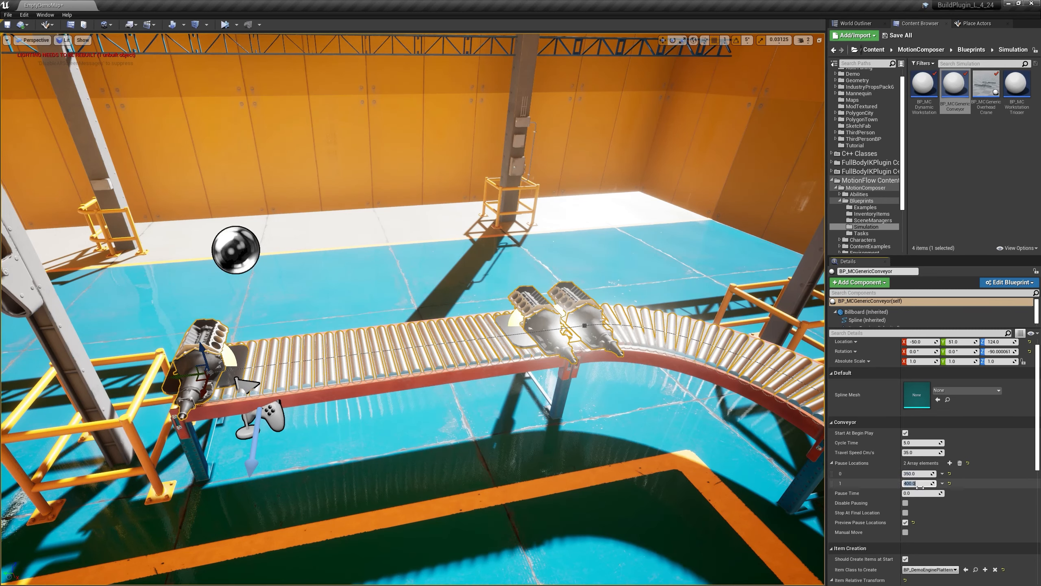
{"action": "type", "text": "700"}
{"action": "key", "text": "Return"}
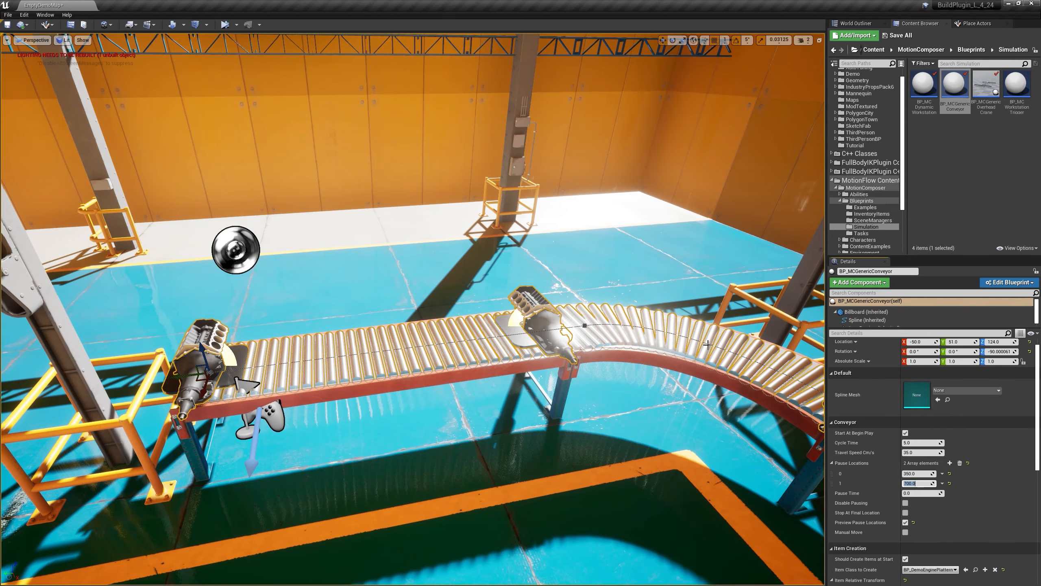
Step: Set the first pause location to 300 and view both previewed engines along the conveyor
{"action": "right_click_drag", "start_coordinate": [701, 342], "coordinate": [746, 337]}
{"action": "right_click_drag", "start_coordinate": [510, 343], "coordinate": [367, 340]}
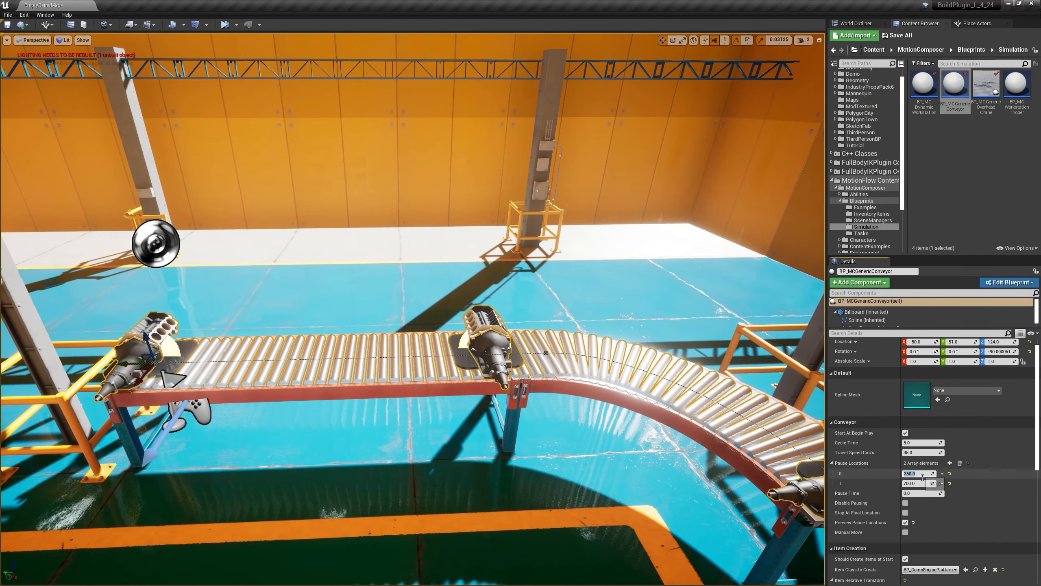
{"action": "type", "text": "0"}
{"action": "key", "text": "Return"}
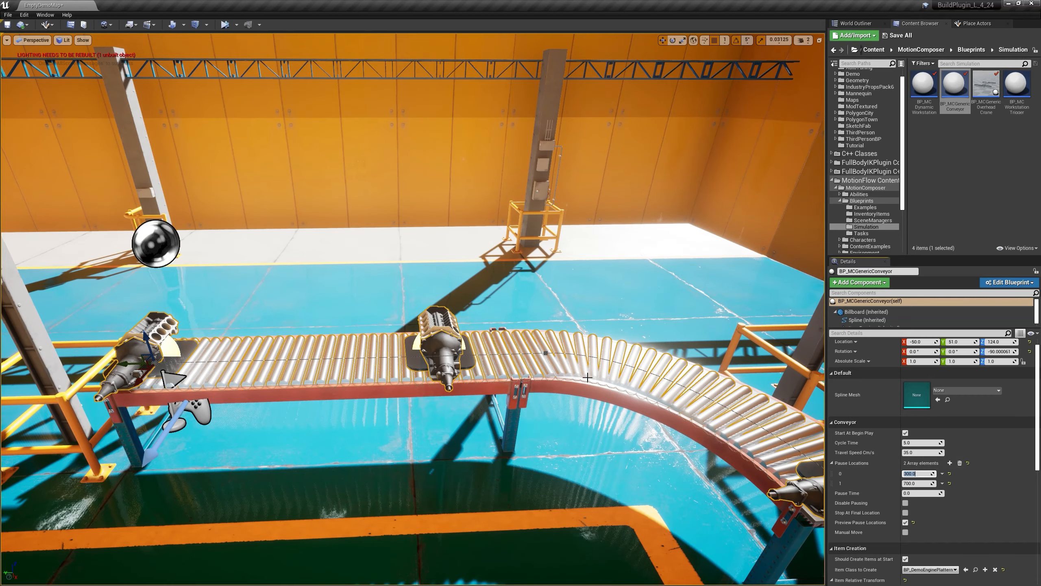
{"action": "right_click_drag", "start_coordinate": [410, 287], "coordinate": [380, 389]}
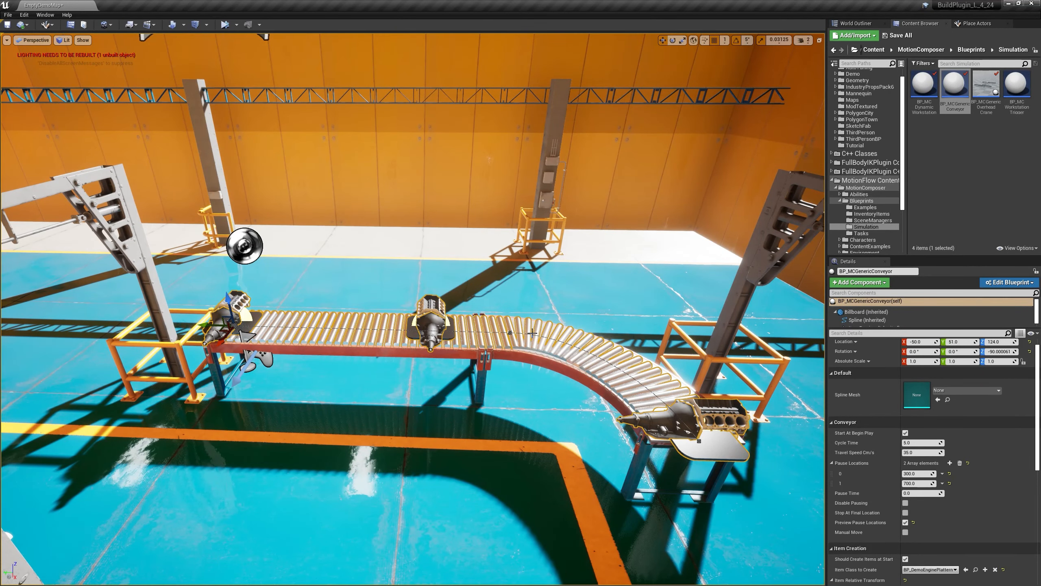
Step: Simulate the level to watch the engine platforms travel along the conveyor with its pause locations, and stop the simulation
{"action": "left_click", "coordinate": [224, 24]}
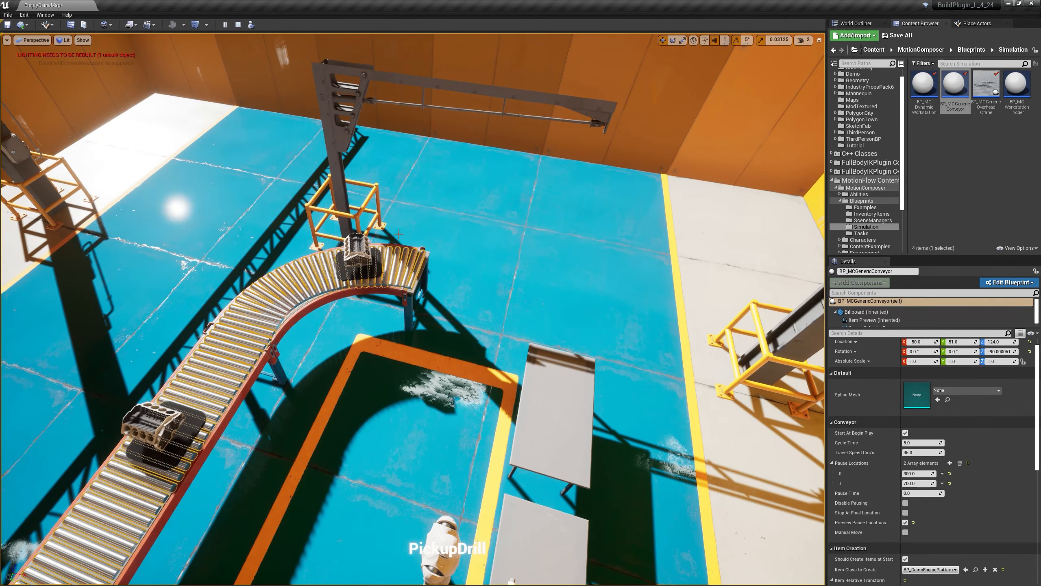
{"action": "left_click", "coordinate": [239, 25]}
{"action": "right_click_drag", "start_coordinate": [350, 279], "coordinate": [246, 287]}
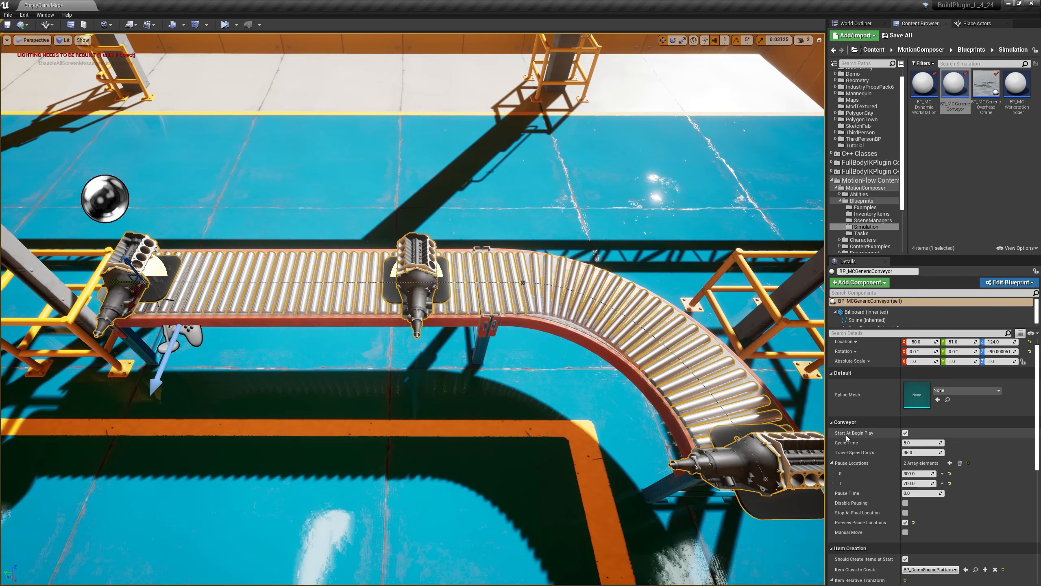
Step: Turn off Start At Begin Play, turn on Manual Move for the conveyor, and simulate briefly to check the result
{"action": "left_click", "coordinate": [904, 433]}
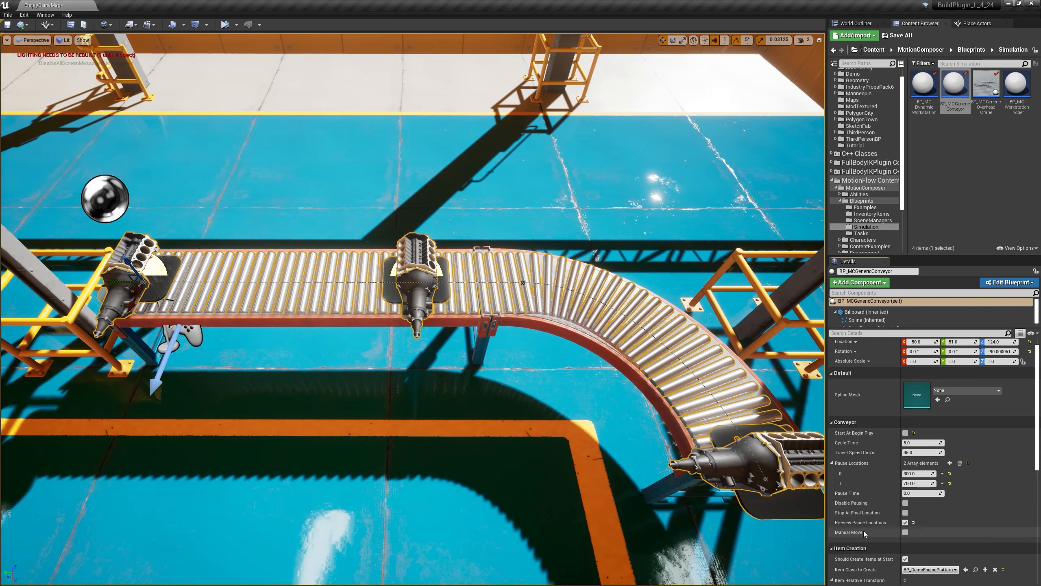
{"action": "left_click", "coordinate": [905, 532]}
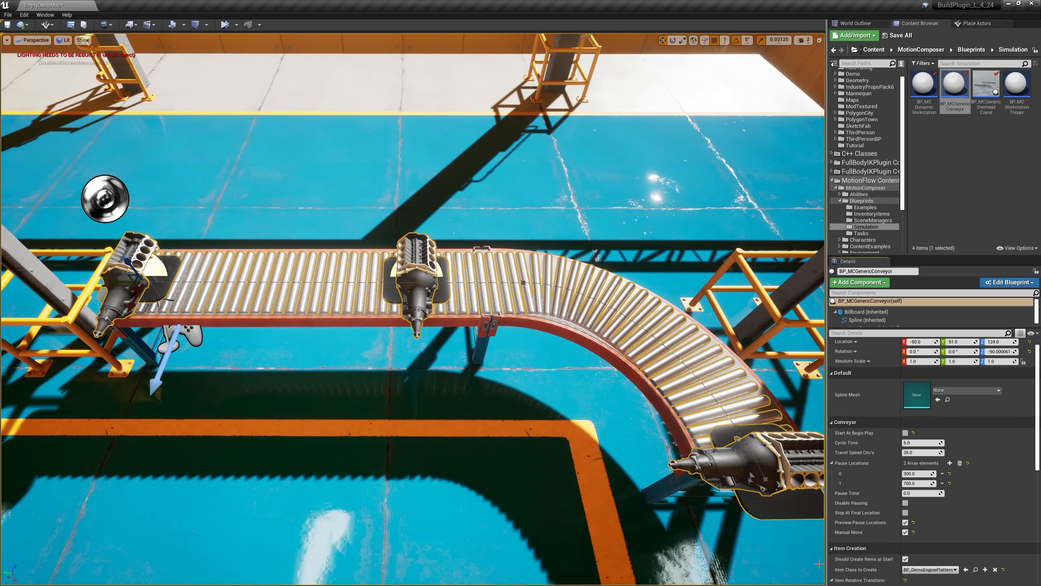
{"action": "left_click", "coordinate": [225, 24]}
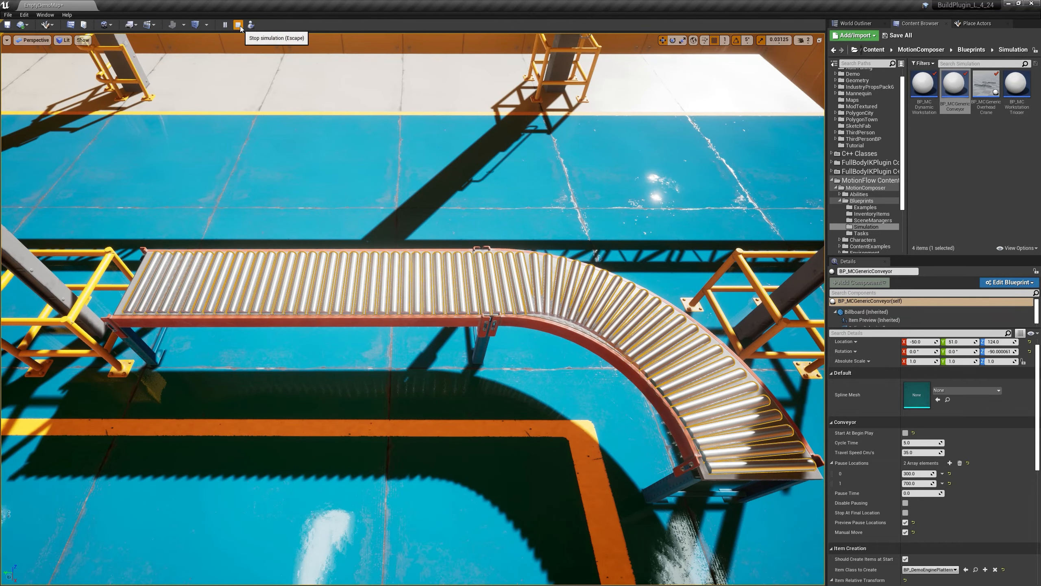
{"action": "key", "text": "Escape"}
{"action": "right_click_drag", "start_coordinate": [539, 250], "coordinate": [508, 244]}
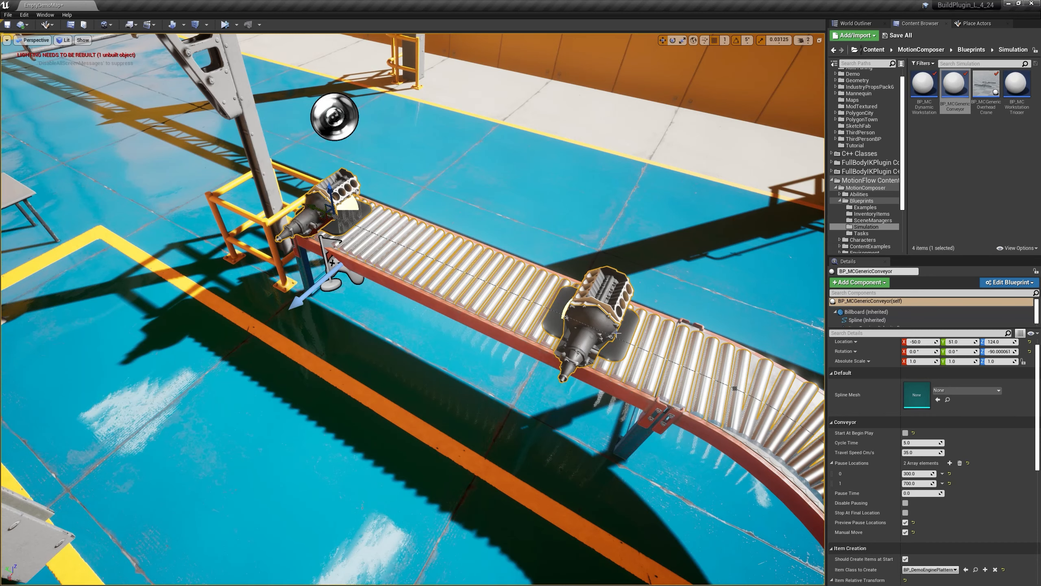
Step: Place a BP_MCDynamicWorkstation in the level beside the straight part of the conveyor
{"action": "right_click_drag", "start_coordinate": [549, 333], "coordinate": [475, 246]}
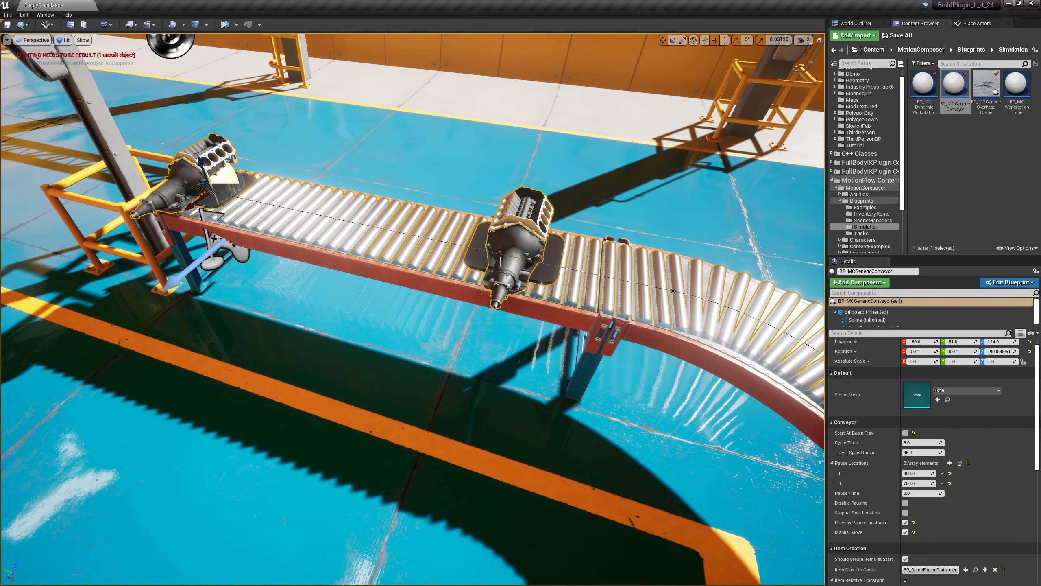
{"action": "right_click_drag", "start_coordinate": [518, 250], "coordinate": [594, 300]}
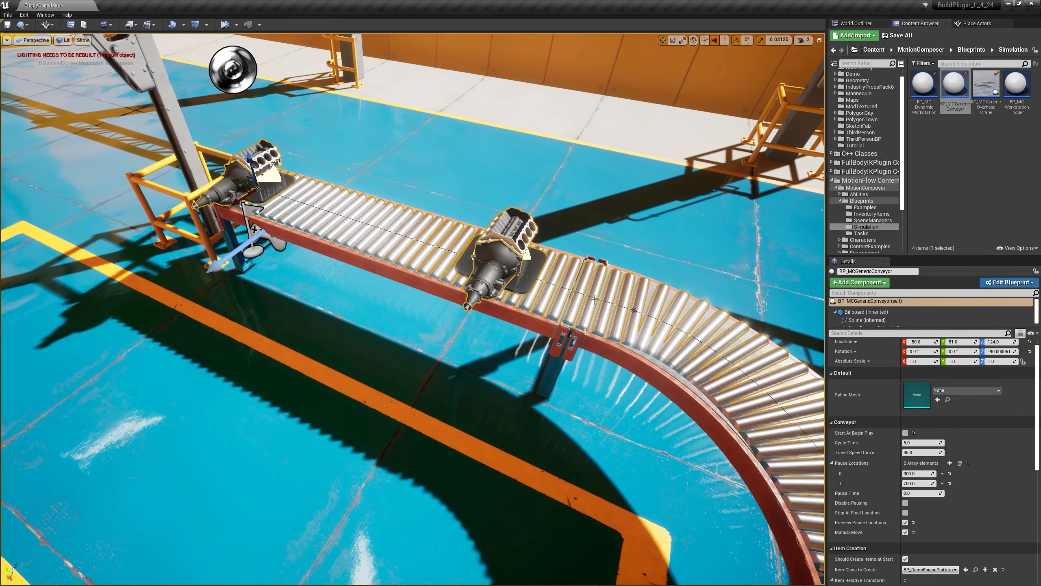
{"action": "left_click", "coordinate": [932, 106]}
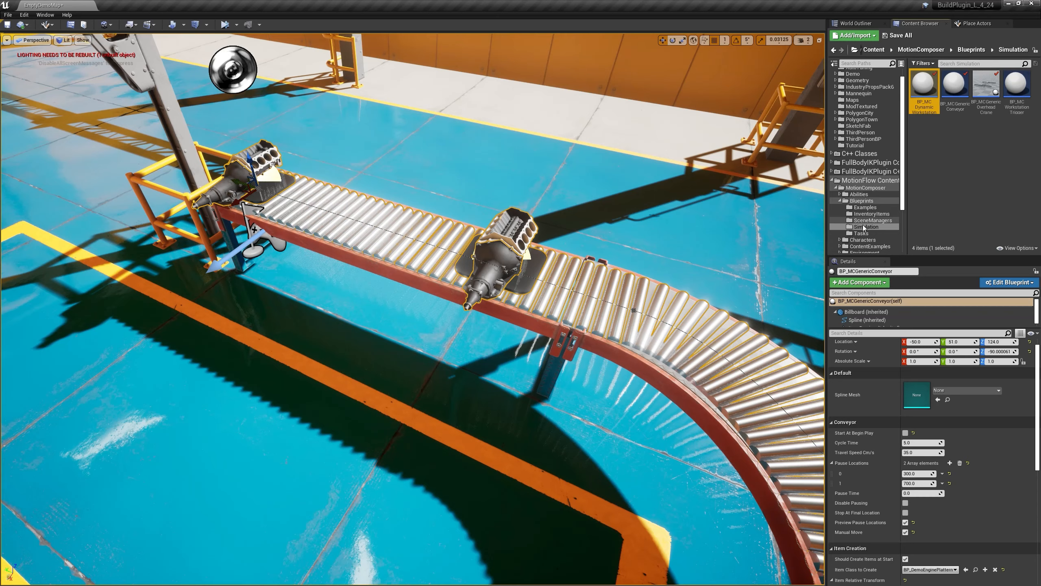
{"action": "left_click_drag", "start_coordinate": [924, 85], "coordinate": [299, 295]}
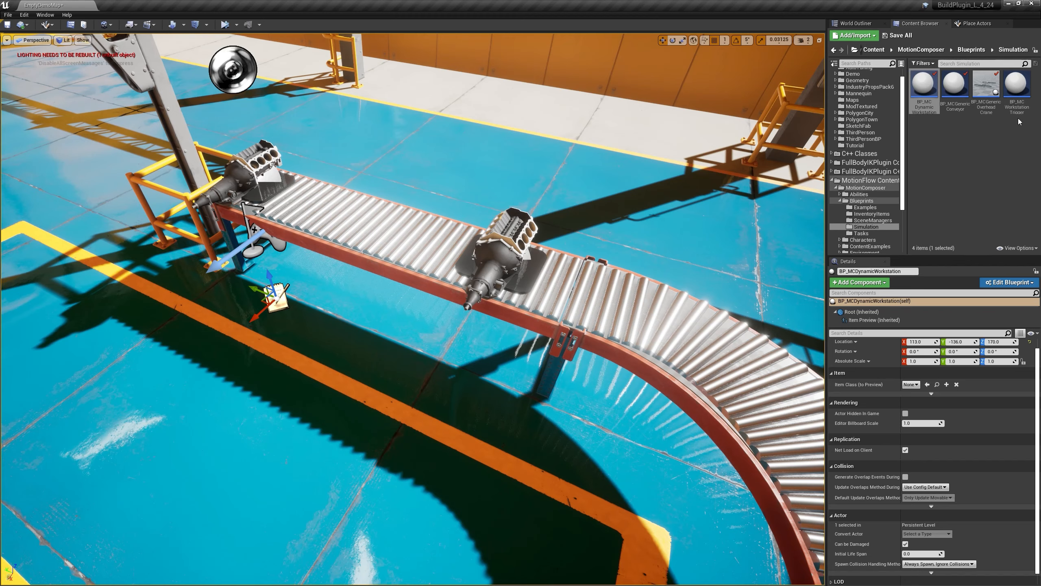
Step: Place a BP_MCWorkstationTrigger on the rollers before the first pause location, rotated 90° about Z and raised to Z 146
{"action": "left_click_drag", "start_coordinate": [1016, 86], "coordinate": [482, 270]}
{"action": "key", "text": "e"}
{"action": "mouse_move", "coordinate": [482, 269]}
{"action": "right_mouse_down"}
{"action": "mouse_move", "coordinate": [497, 264]}
{"action": "mouse_move", "coordinate": [473, 258]}
{"action": "right_mouse_up"}
{"action": "key", "text": "w"}
{"action": "left_click_drag", "start_coordinate": [466, 220], "coordinate": [461, 189]}
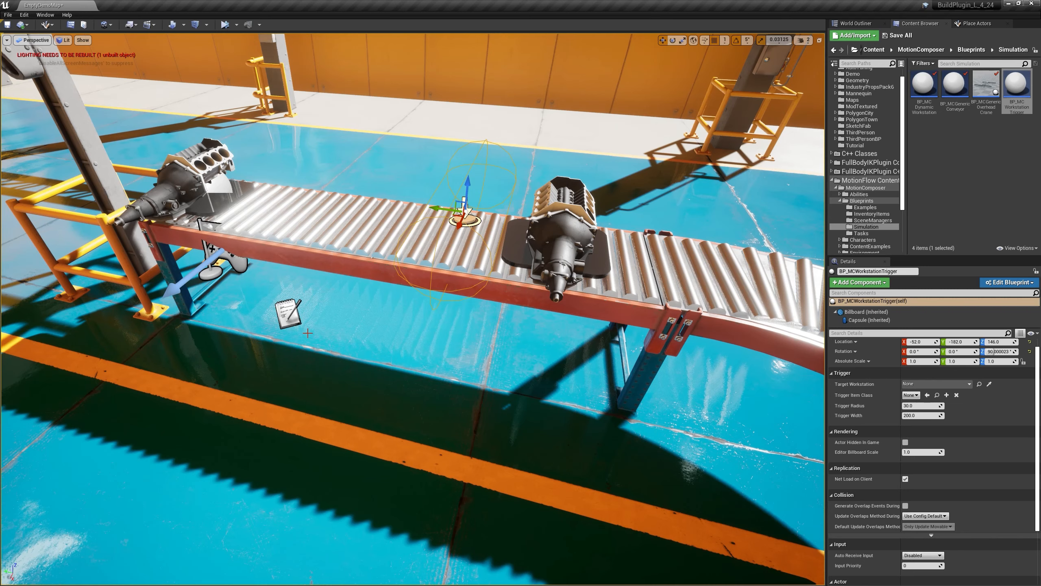
Step: Set the workstation trigger's Trigger Item Class to the demo engine platform and its Target Workstation to BP_MCDynamicWorkstation
{"action": "left_click", "coordinate": [292, 317]}
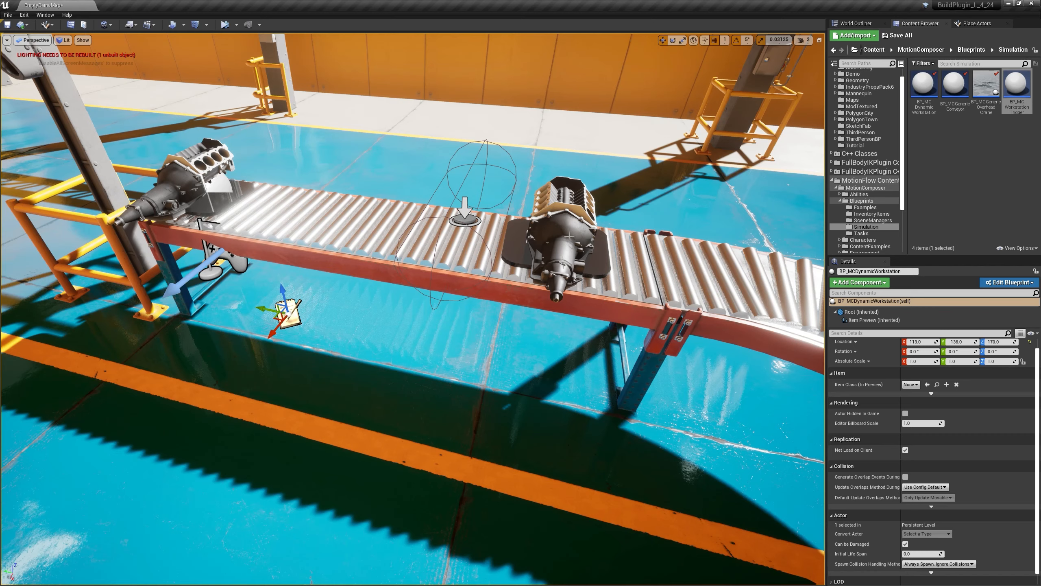
{"action": "left_click", "coordinate": [469, 222]}
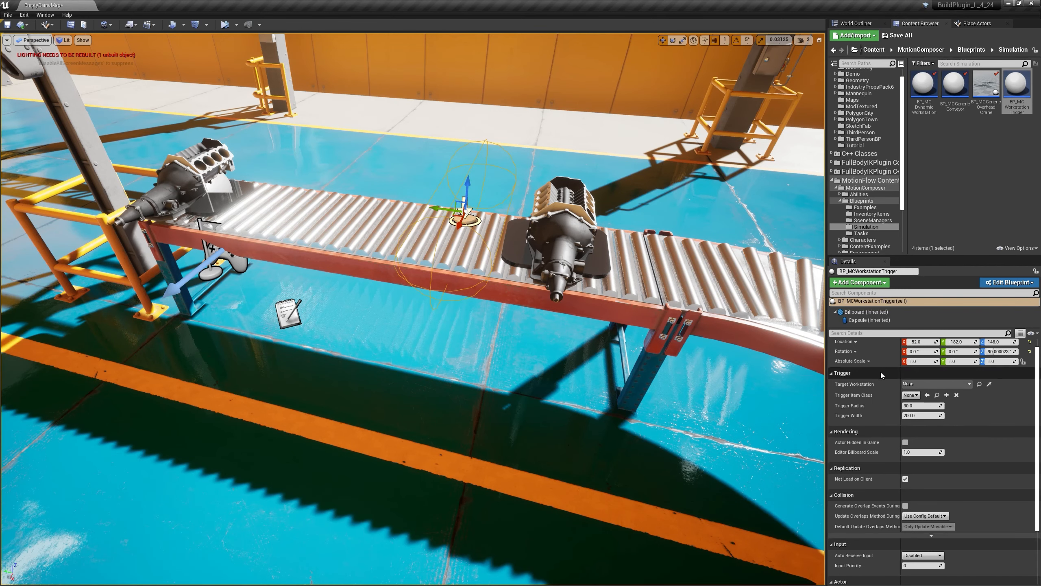
{"action": "left_click", "coordinate": [909, 395]}
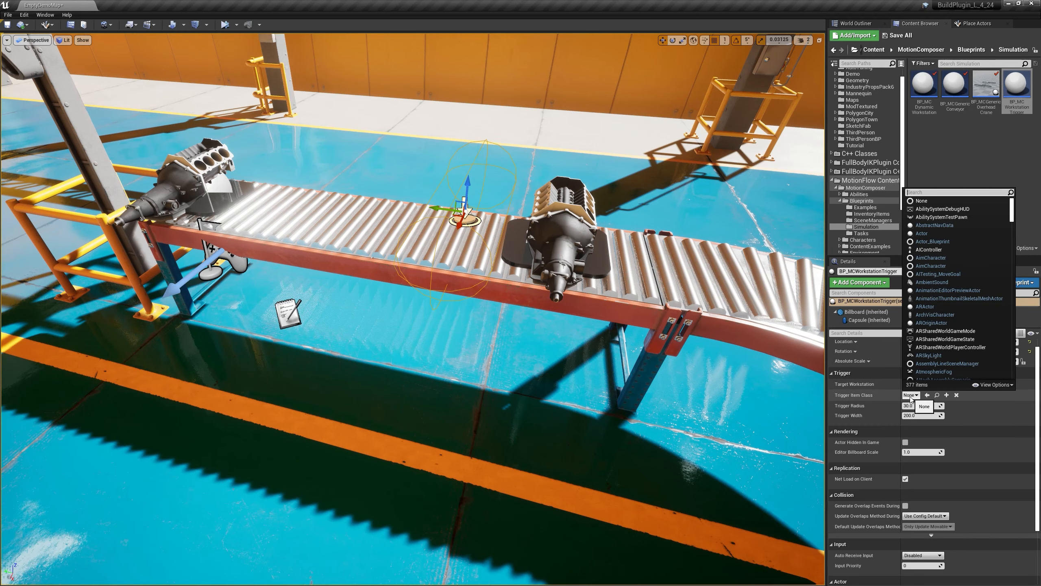
{"action": "type", "text": "demoengine"}
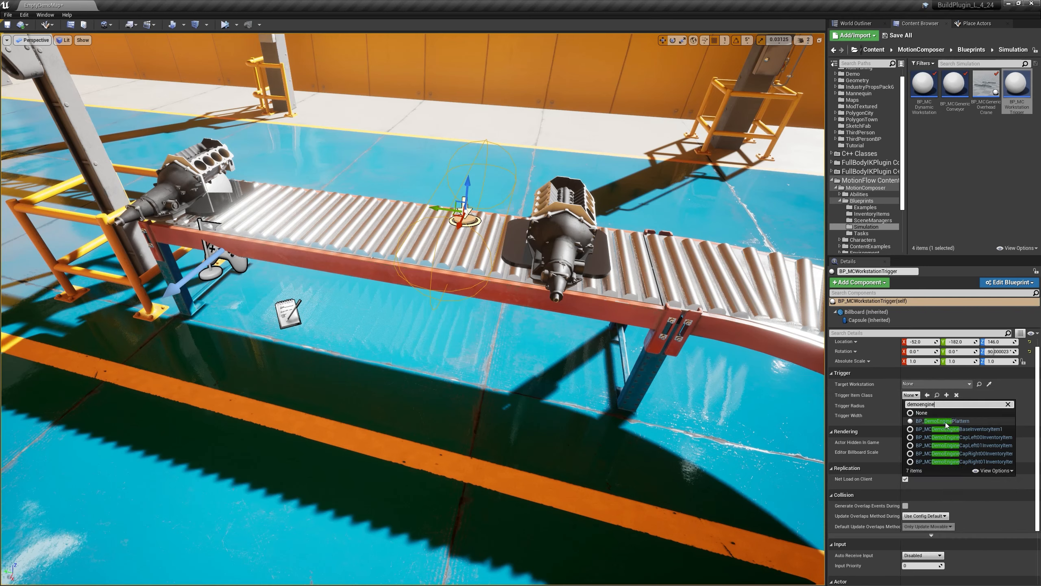
{"action": "left_click", "coordinate": [943, 420]}
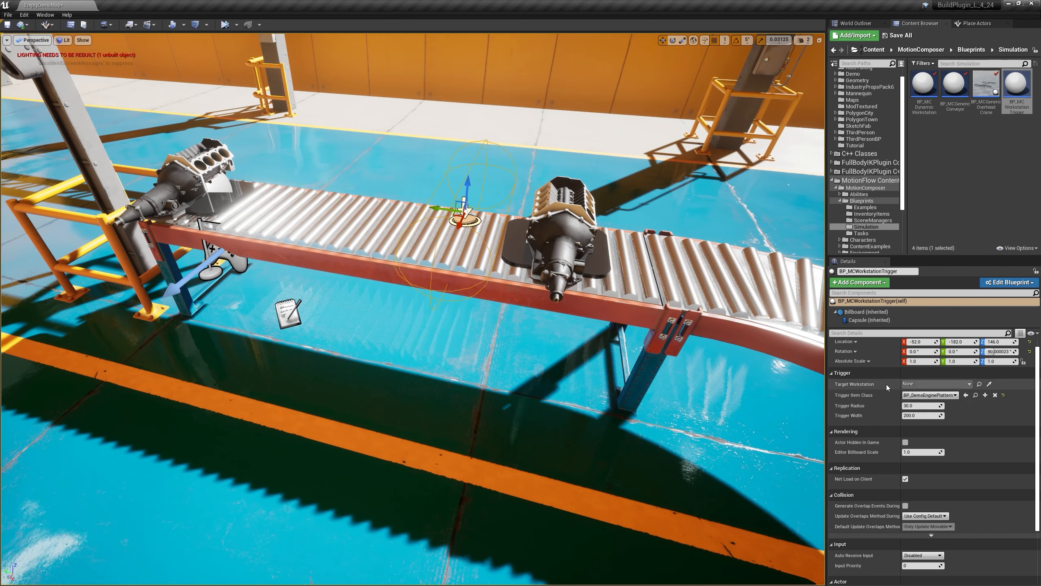
{"action": "left_click", "coordinate": [920, 383]}
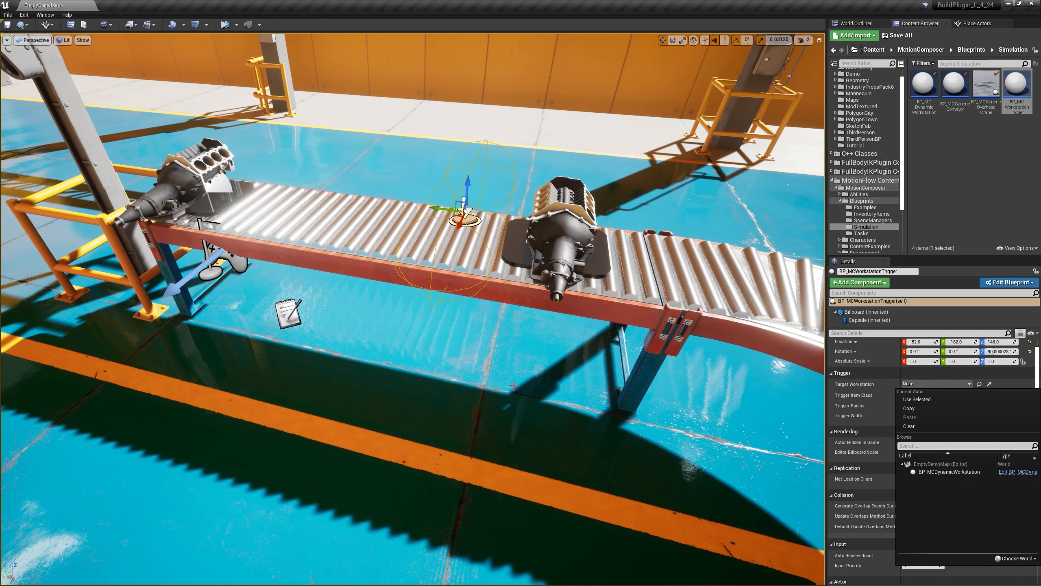
{"action": "left_click", "coordinate": [942, 472]}
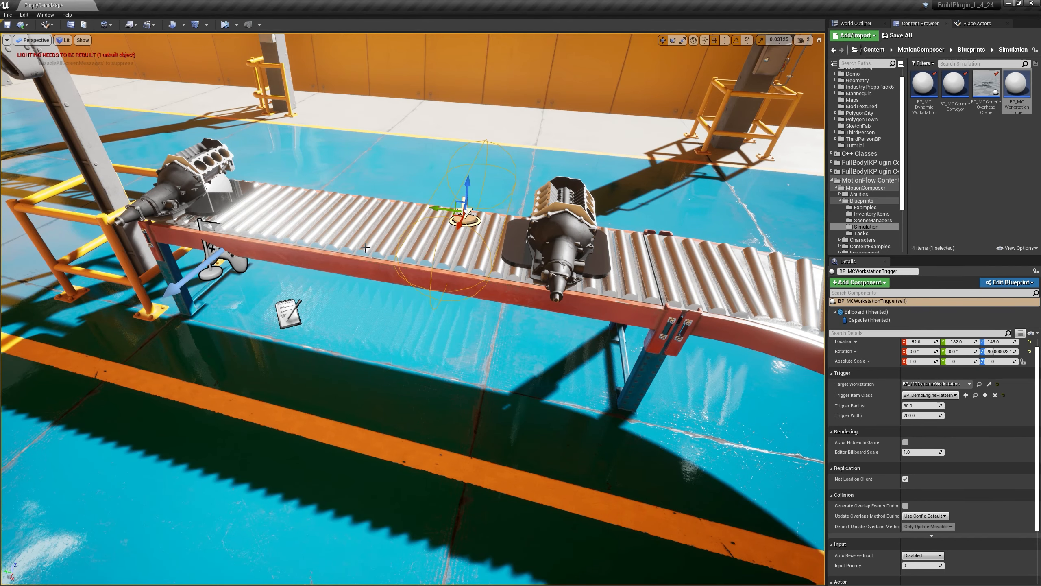
Step: Move the dynamic workstation slightly outward from the conveyor and up, to X 120 and Z 179
{"action": "left_click", "coordinate": [295, 314]}
{"action": "right_click_drag", "start_coordinate": [336, 316], "coordinate": [279, 318]}
{"action": "left_click_drag", "start_coordinate": [352, 276], "coordinate": [342, 269]}
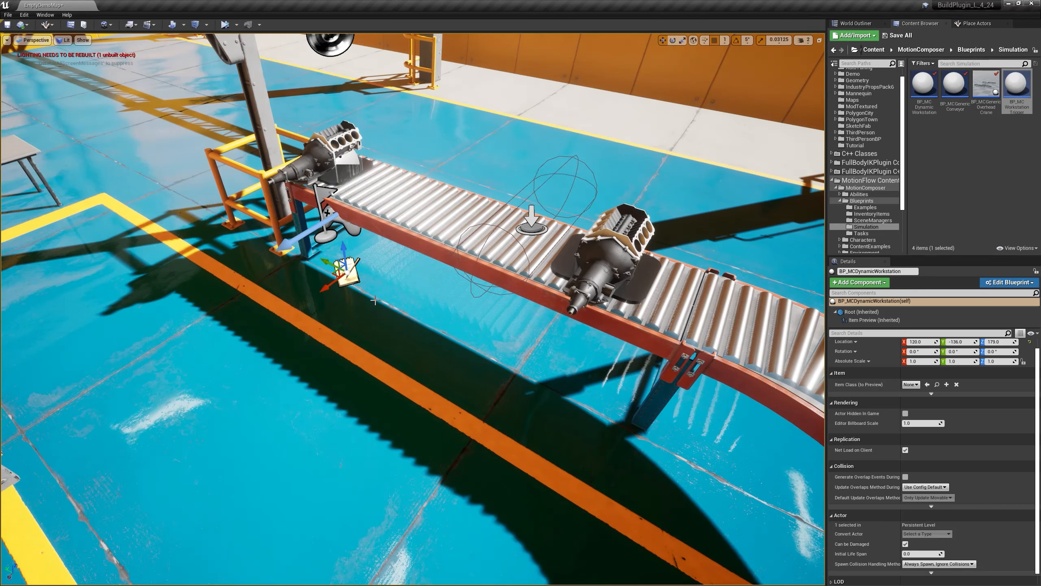
Step: Set the dynamic workstation's preview Item Class to the demo engine platform and lower the workstation to Z 140
{"action": "left_click", "coordinate": [910, 384]}
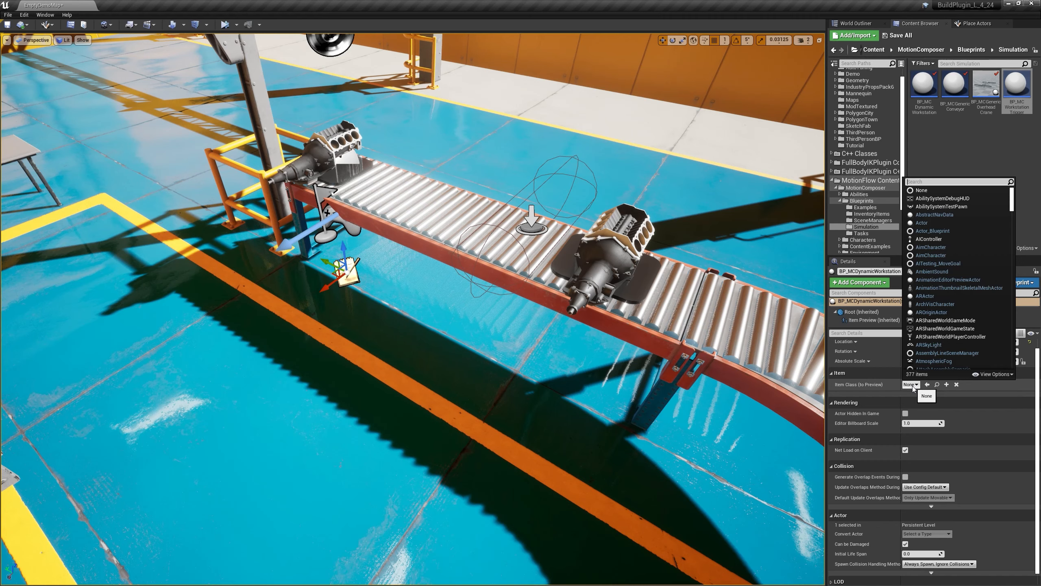
{"action": "type", "text": "de"}
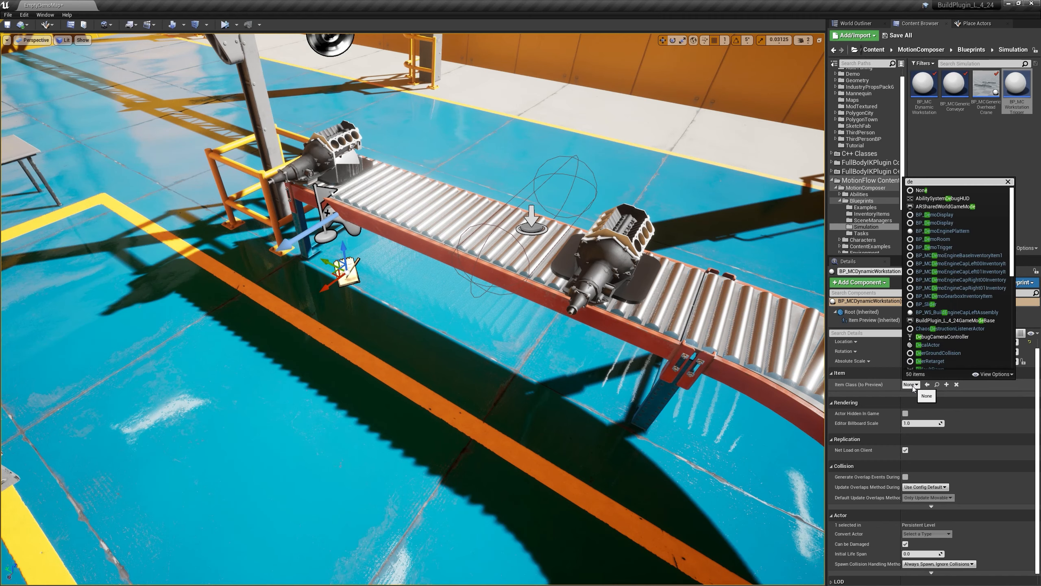
{"action": "type", "text": "mo"}
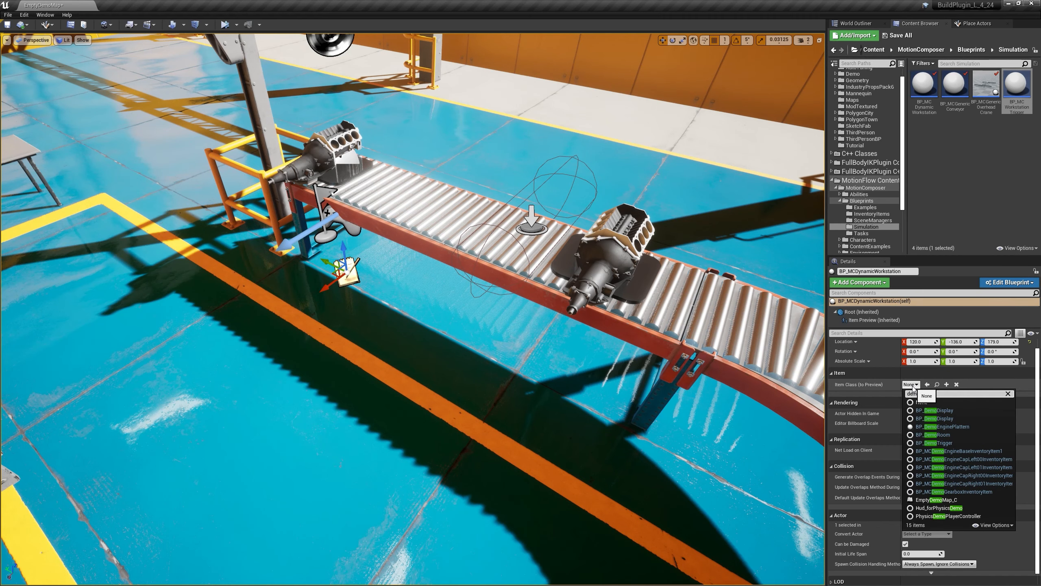
{"action": "type", "text": "engine"}
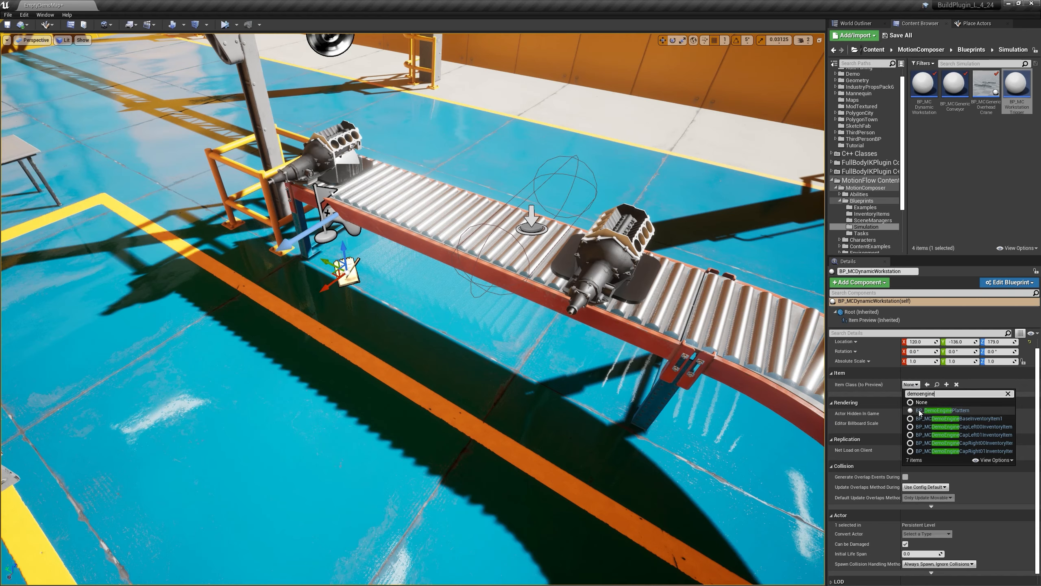
{"action": "left_click", "coordinate": [942, 410]}
{"action": "right_click_drag", "start_coordinate": [414, 287], "coordinate": [404, 279]}
{"action": "left_click_drag", "start_coordinate": [402, 278], "coordinate": [398, 319]}
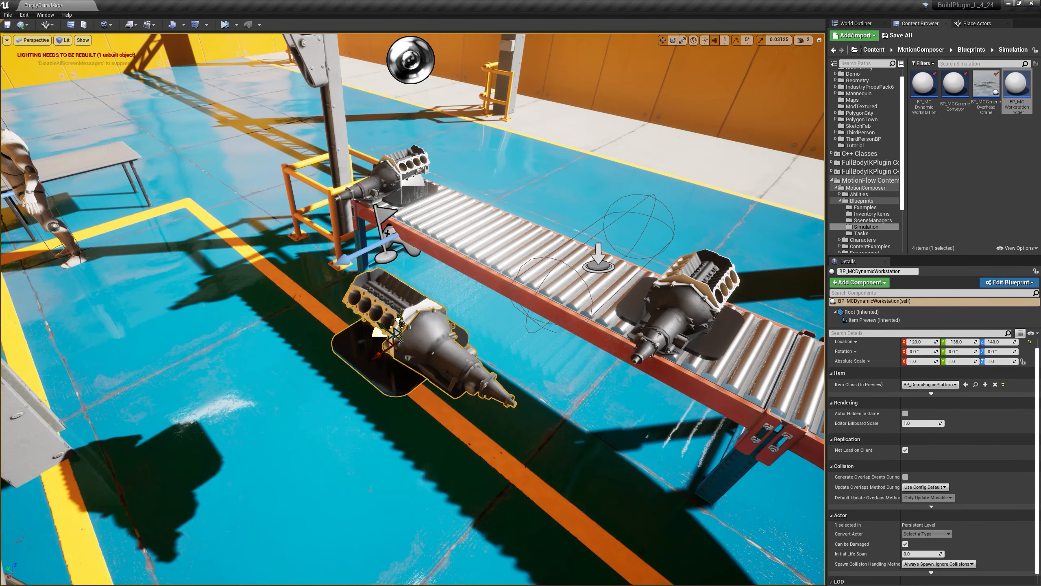
Step: Rotate the dynamic workstation 90° about Z and move it to X 91 and Z 130
{"action": "left_click_drag", "start_coordinate": [403, 373], "coordinate": [361, 374]}
{"action": "right_click_drag", "start_coordinate": [369, 369], "coordinate": [315, 346]}
{"action": "key", "text": "w"}
{"action": "left_click_drag", "start_coordinate": [371, 320], "coordinate": [401, 351]}
{"action": "right_click_drag", "start_coordinate": [401, 352], "coordinate": [484, 350]}
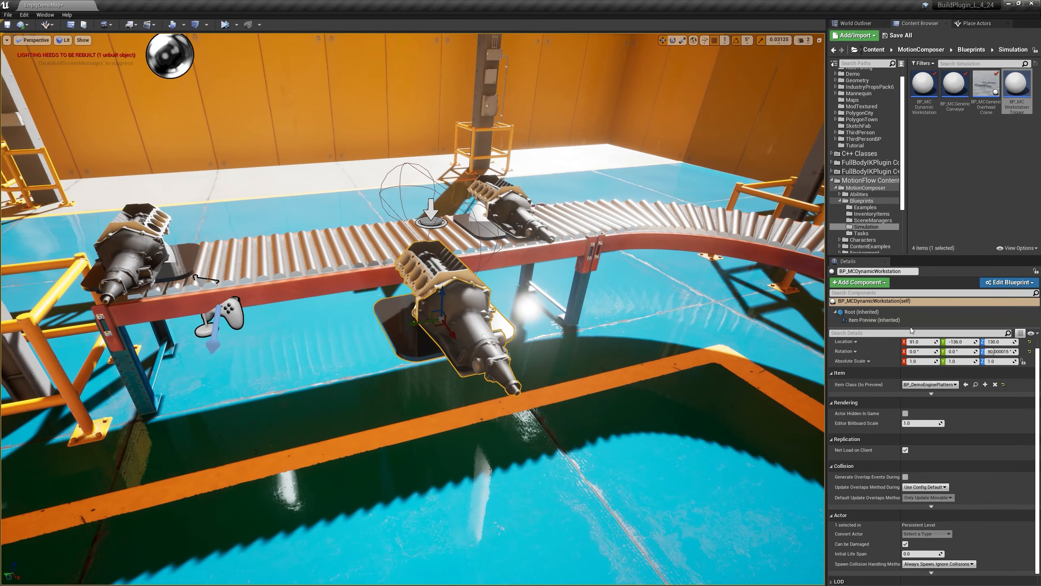
Step: Add an MCTask component to the dynamic workstation and set its Task Performance to Perform Generic
{"action": "left_click_drag", "start_coordinate": [913, 333], "coordinate": [913, 353]}
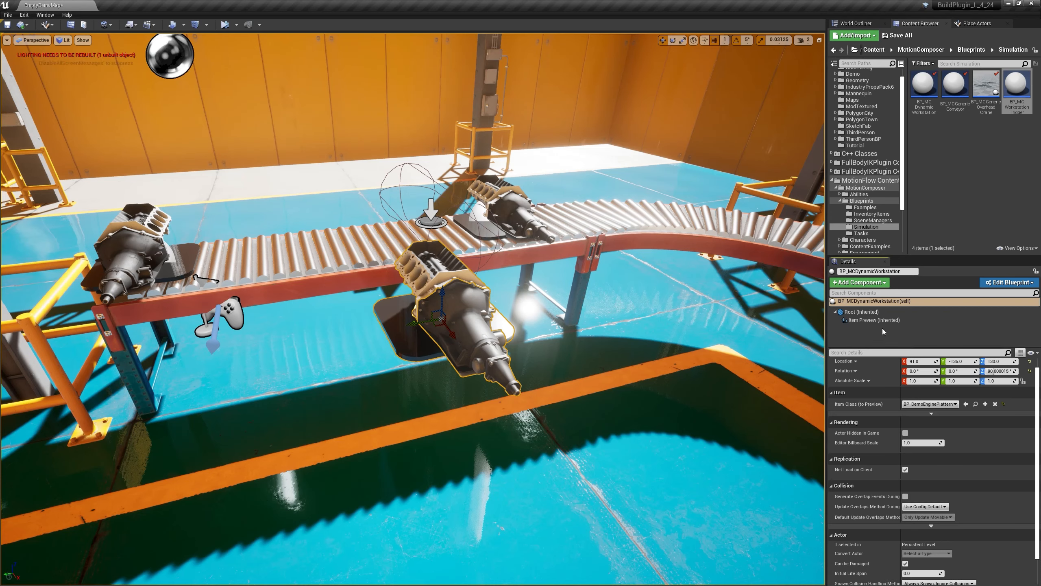
{"action": "left_click", "coordinate": [864, 286]}
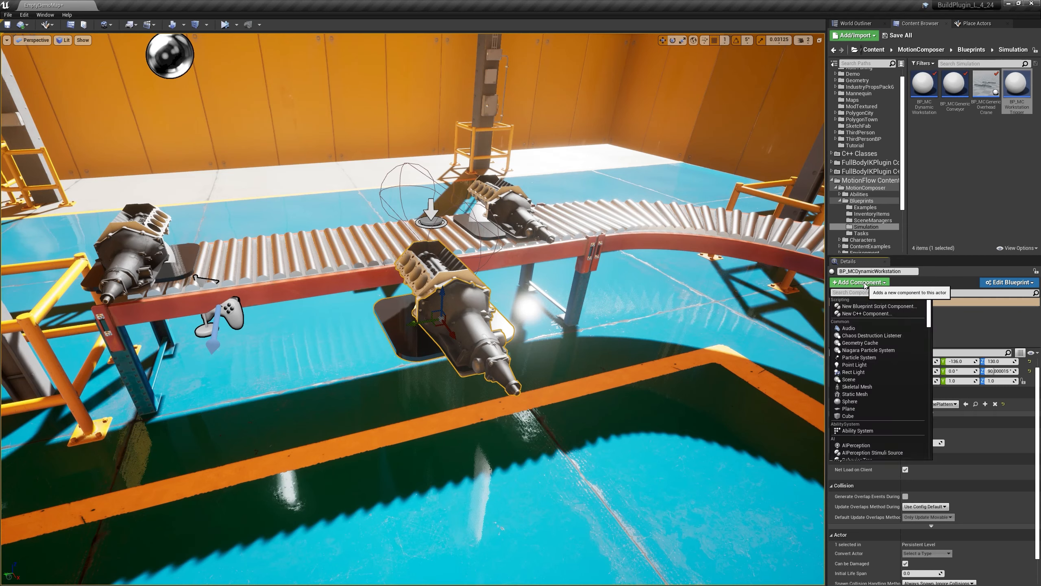
{"action": "type", "text": "task"}
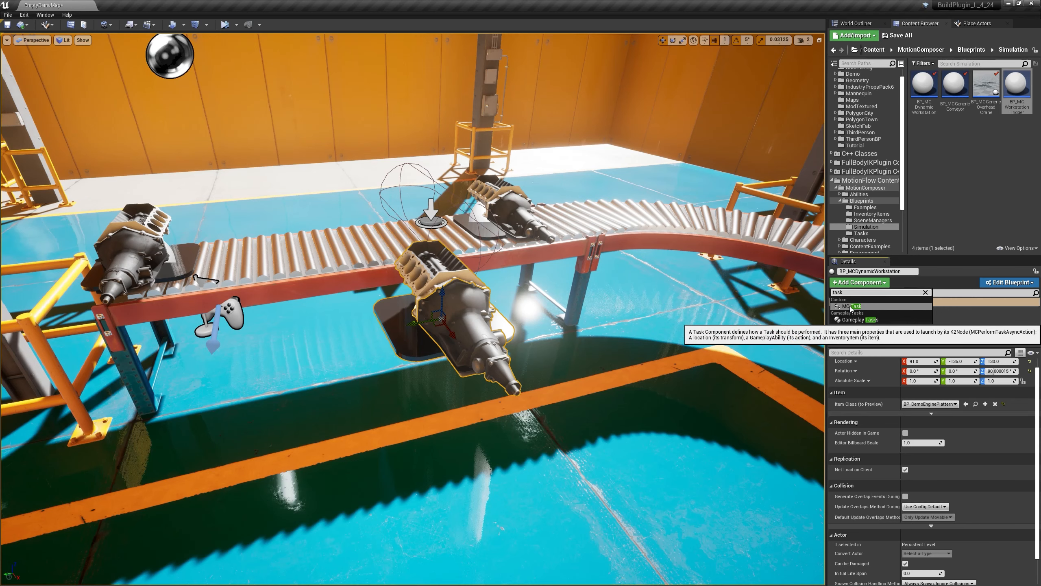
{"action": "left_click", "coordinate": [847, 306]}
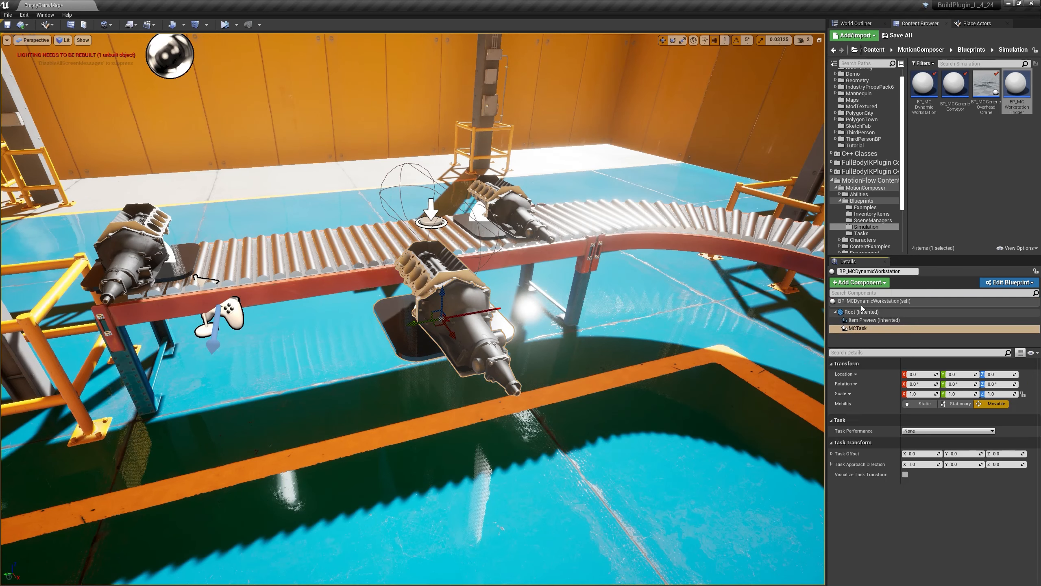
{"action": "left_click", "coordinate": [915, 430]}
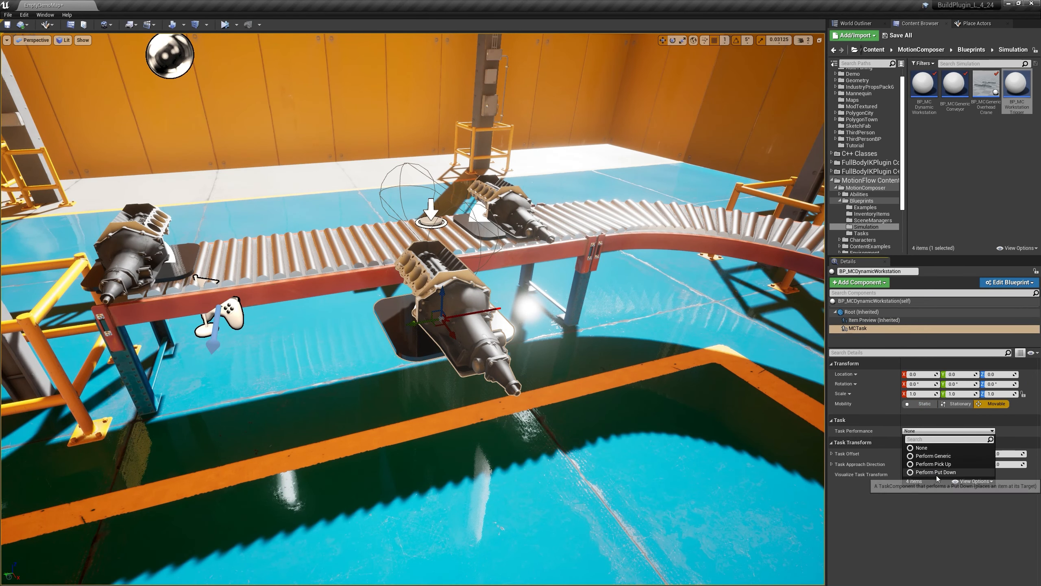
{"action": "left_click", "coordinate": [942, 464]}
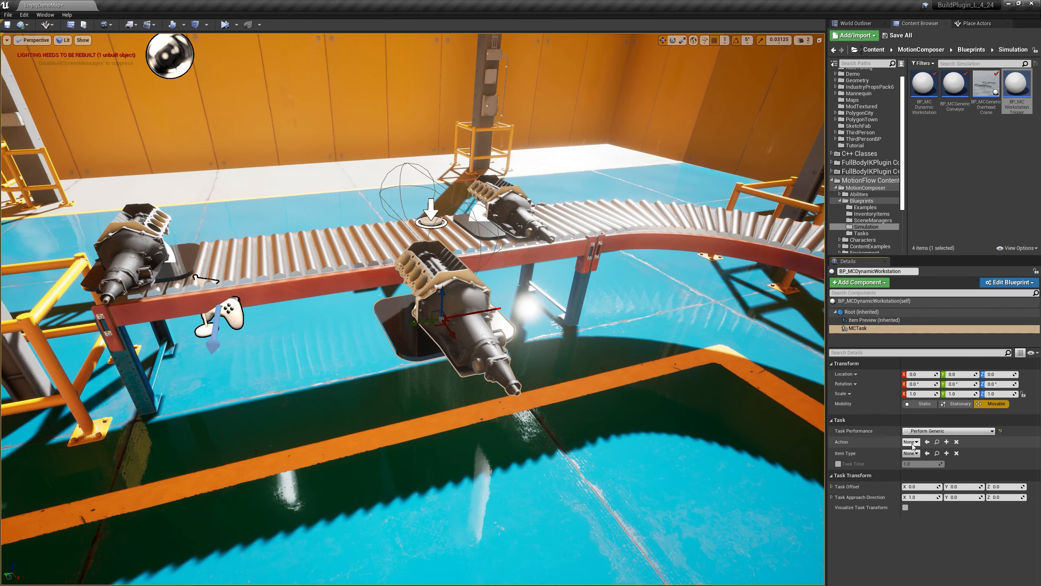
Step: Set the task's Action to GA_MC_Drill and its Item Type to BP_MCExampleDrillInventoryItem
{"action": "left_click", "coordinate": [911, 442]}
{"action": "type", "text": "drill"}
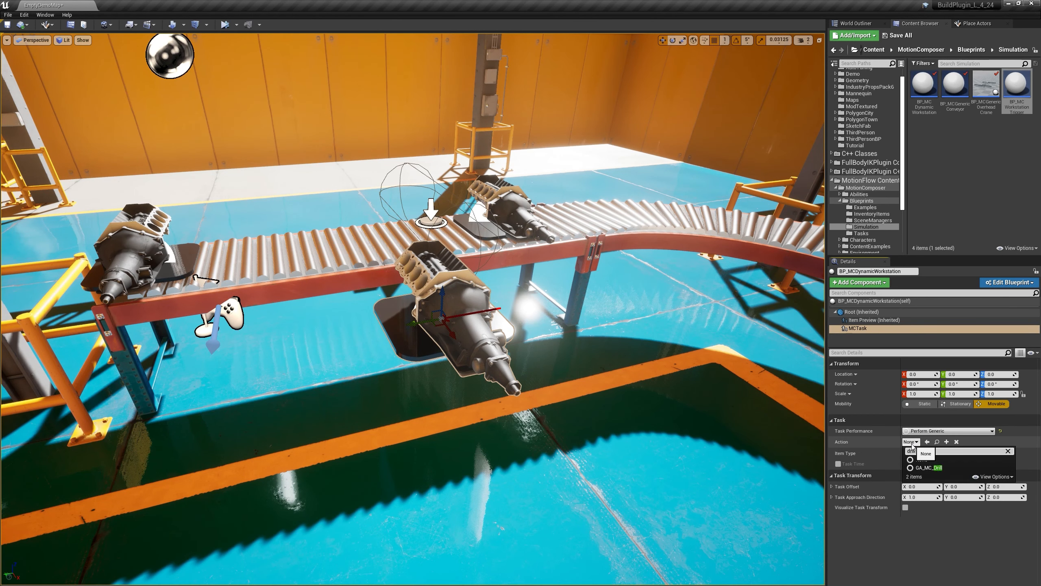
{"action": "left_click", "coordinate": [929, 467]}
{"action": "left_click", "coordinate": [910, 453]}
{"action": "type", "text": "drill"}
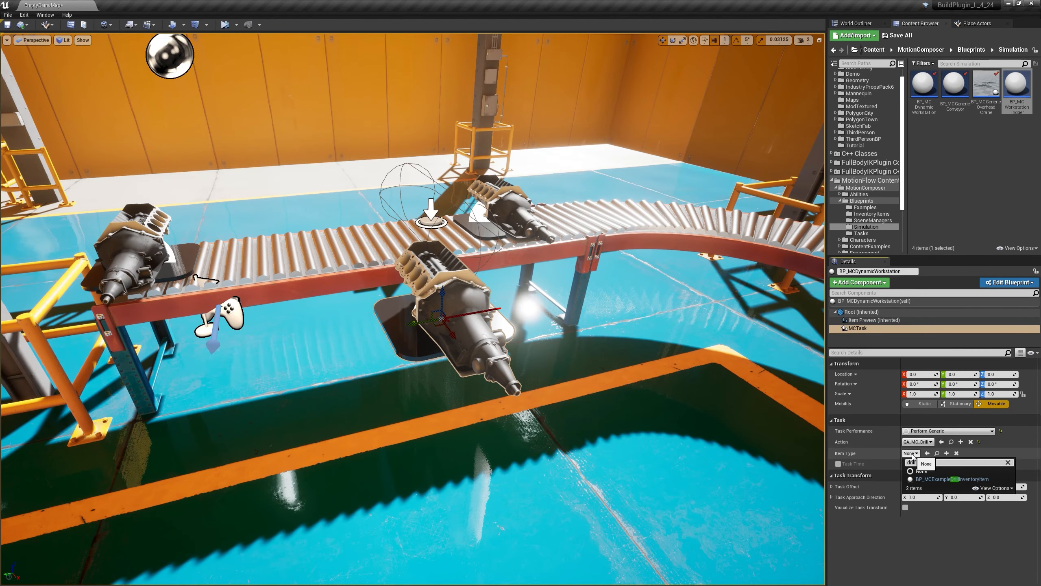
{"action": "left_click", "coordinate": [950, 479]}
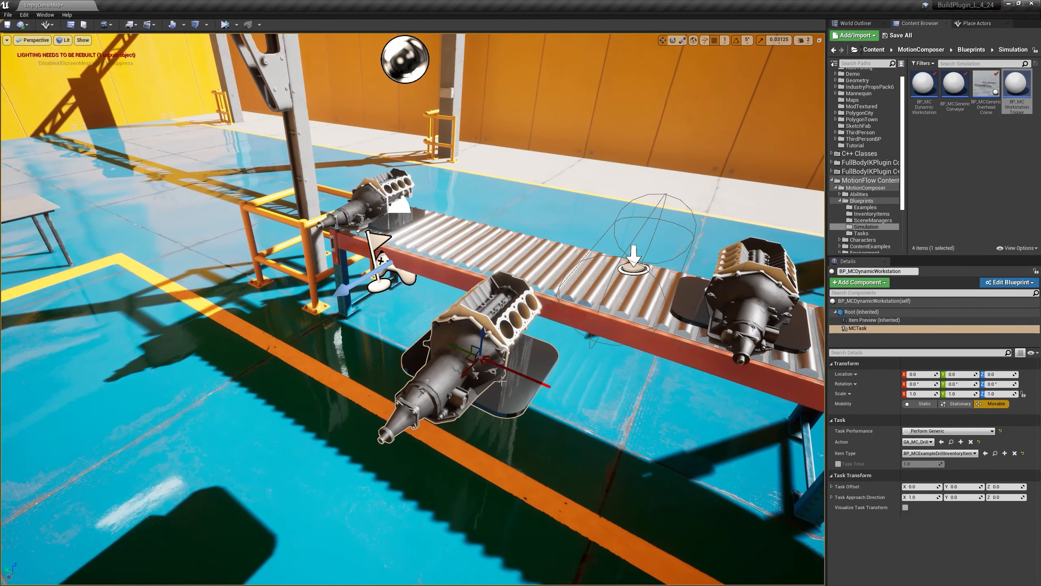
Step: Position the drill task on the engine at X -13, Y -30, Z 25 and rotate it 90° about Z
{"action": "left_click_drag", "start_coordinate": [466, 353], "coordinate": [554, 355]}
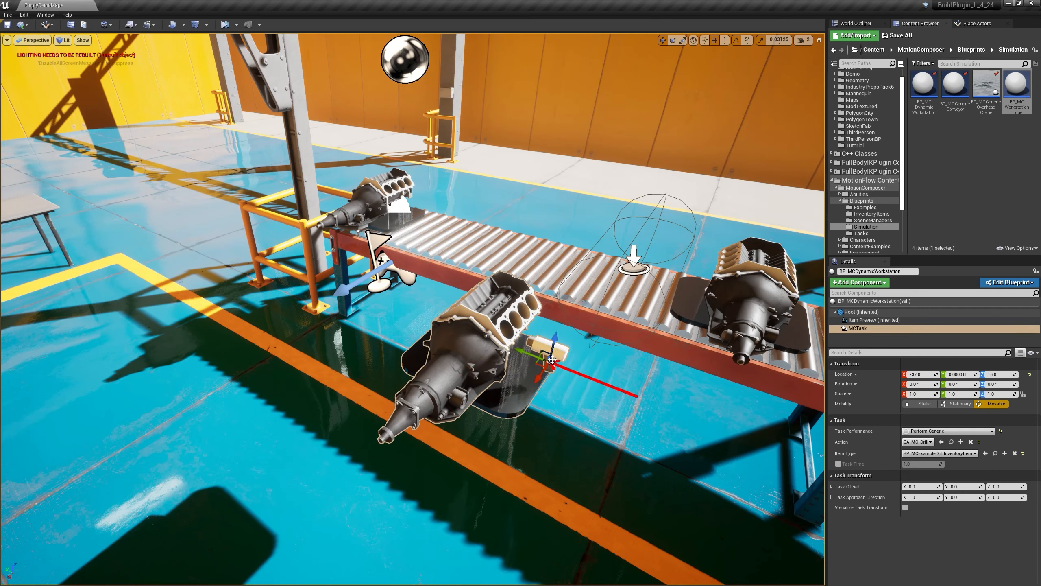
{"action": "key", "text": "e"}
{"action": "left_click_drag", "start_coordinate": [554, 393], "coordinate": [461, 360]}
{"action": "key", "text": "w"}
{"action": "right_click_drag", "start_coordinate": [508, 418], "coordinate": [445, 423]}
{"action": "left_click_drag", "start_coordinate": [381, 394], "coordinate": [411, 371]}
{"action": "right_click_drag", "start_coordinate": [410, 372], "coordinate": [523, 417]}
{"action": "left_click", "coordinate": [525, 380]}
{"action": "key", "text": "e"}
{"action": "left_click_drag", "start_coordinate": [528, 343], "coordinate": [540, 370]}
{"action": "right_click_drag", "start_coordinate": [496, 362], "coordinate": [779, 350]}
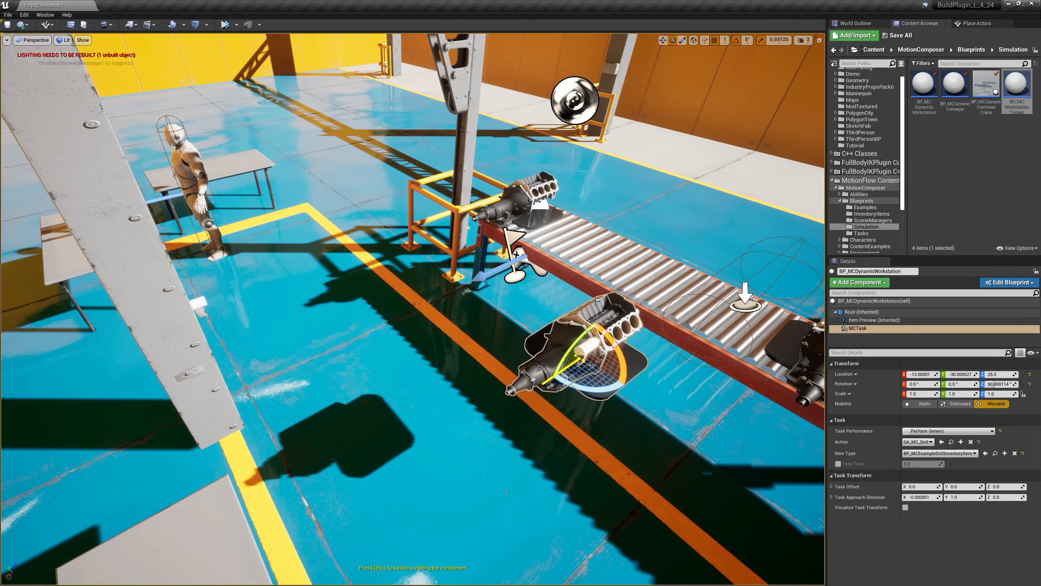
Step: Rename the workstation's task component to PerformDrill
{"action": "left_click", "coordinate": [881, 328]}
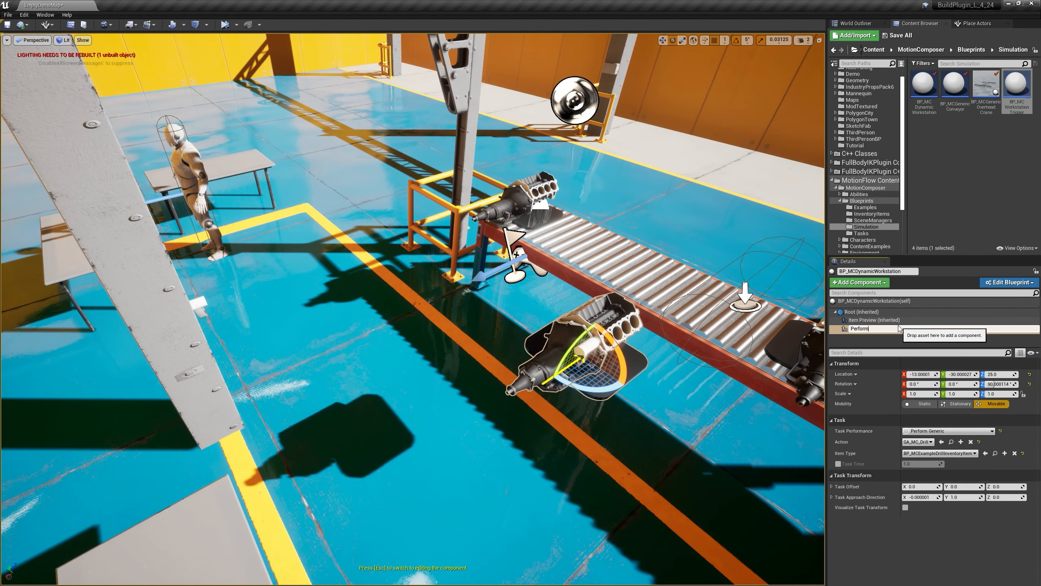
{"action": "type", "text": "PerformDrill"}
{"action": "key", "text": "Return"}
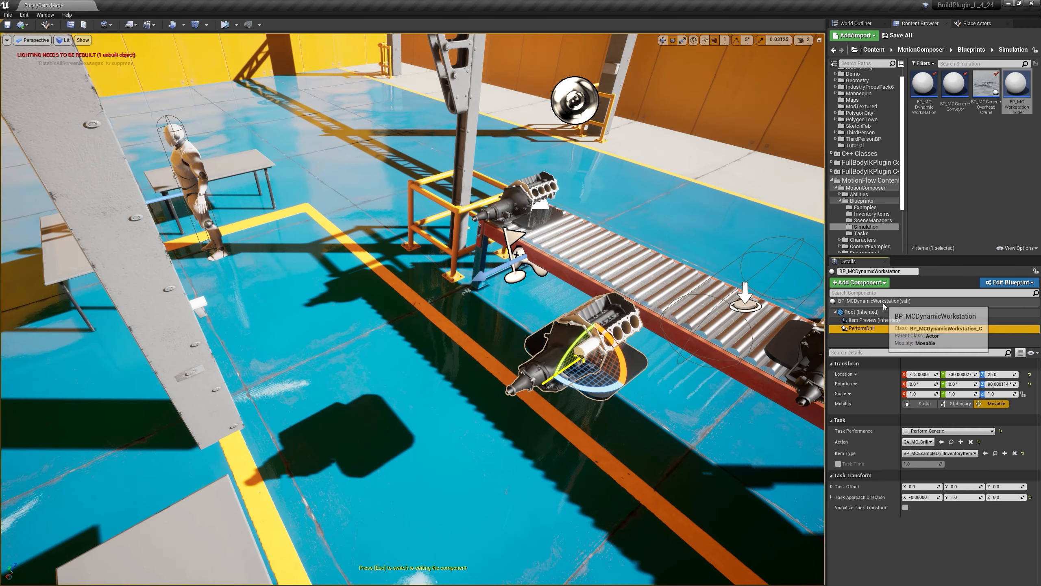
Step: Select the TutorialScenarioBP actor beside the table and move it slightly along Y to 9
{"action": "key", "text": "s"}
{"action": "key", "text": "d"}
{"action": "right_click_drag", "start_coordinate": [395, 308], "coordinate": [266, 324]}
{"action": "key", "text": "d"}
{"action": "left_click", "coordinate": [298, 200]}
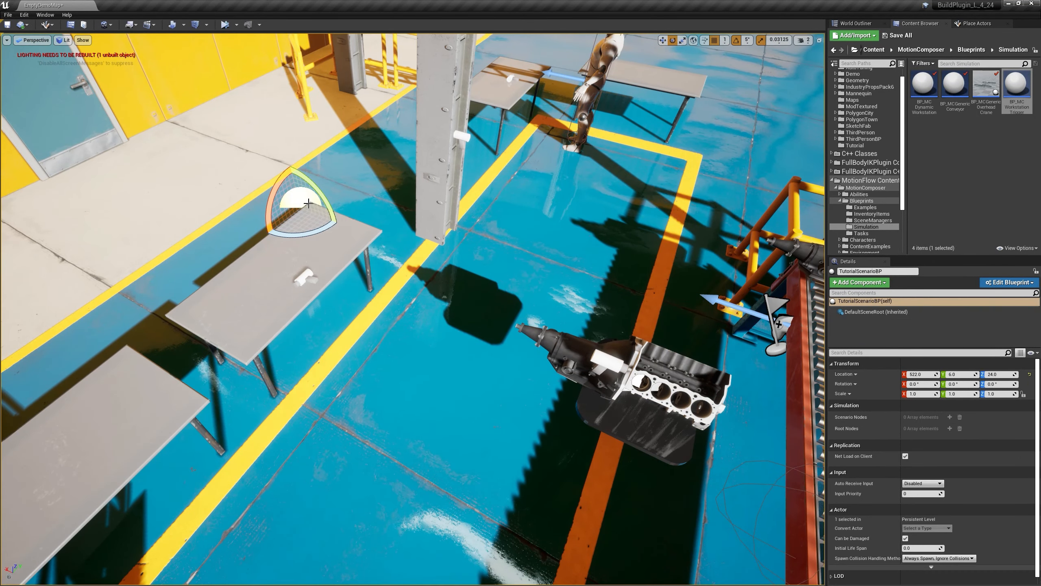
{"action": "key", "text": "w"}
{"action": "left_click_drag", "start_coordinate": [318, 204], "coordinate": [390, 193]}
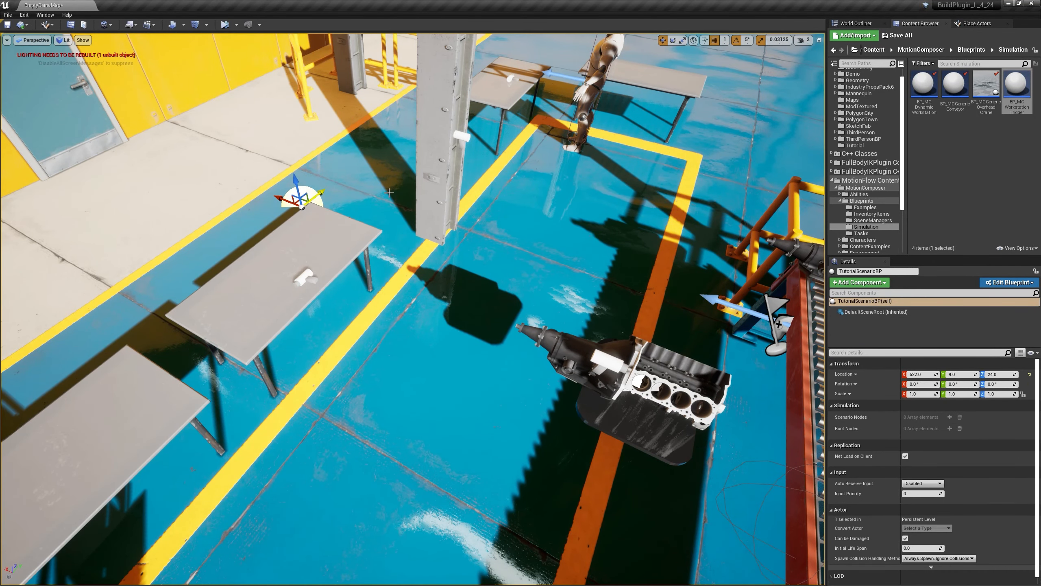
Step: Open the TutorialScenarioBP blueprint from the Demo content folder and frame the drill nodes in its MCScenario Graph
{"action": "left_click", "coordinate": [862, 200]}
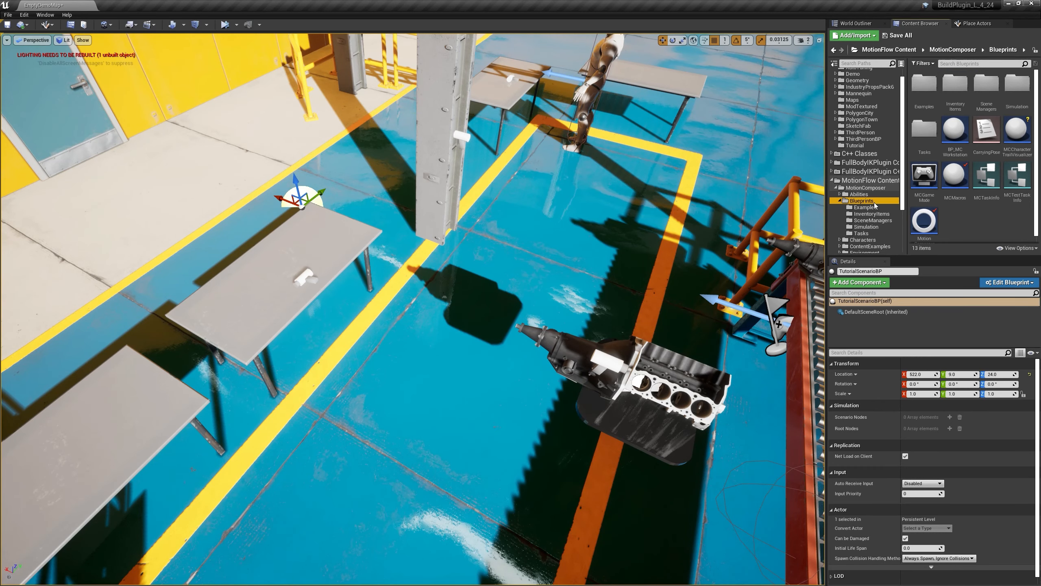
{"action": "scroll", "coordinate": [1016, 140], "scroll_direction": "down", "scroll_amount": 1}
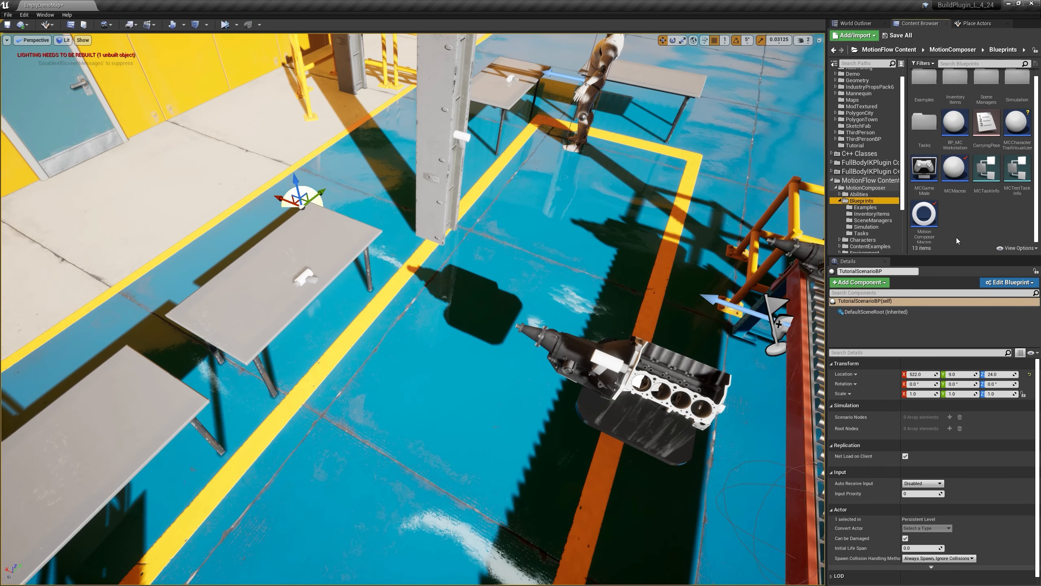
{"action": "scroll", "coordinate": [862, 93], "scroll_direction": "up", "scroll_amount": 2}
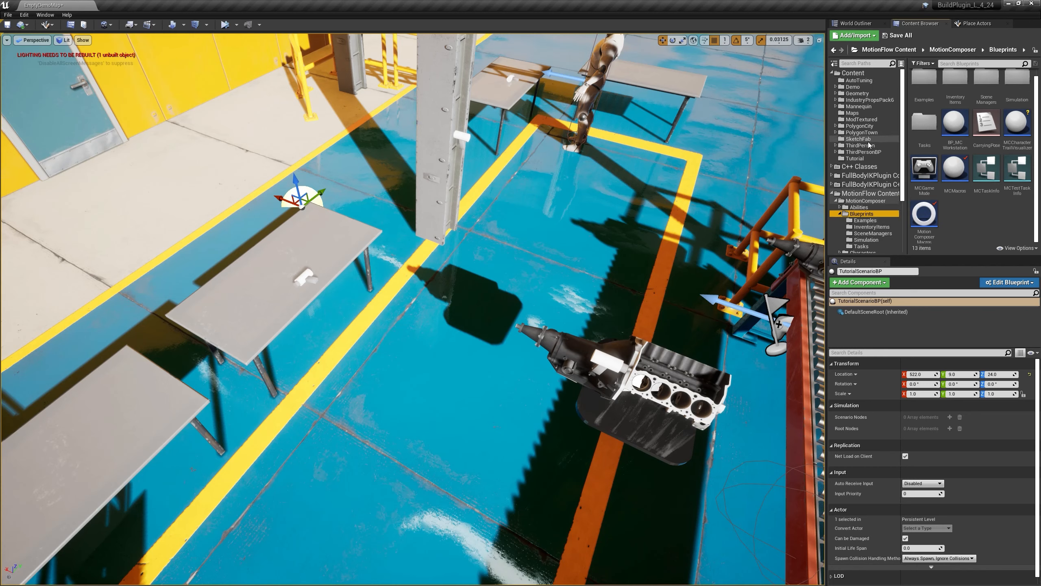
{"action": "left_click", "coordinate": [861, 88]}
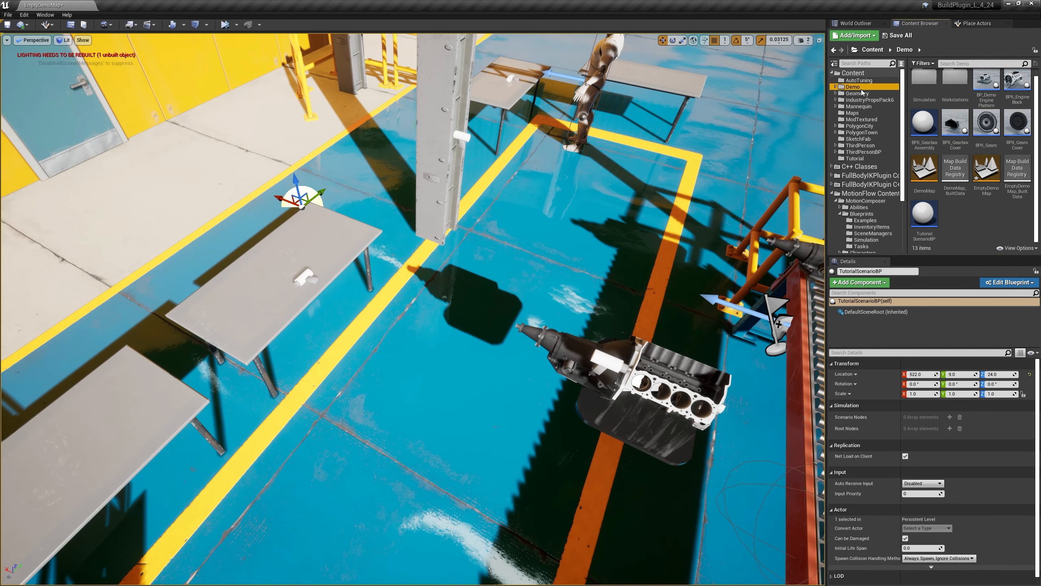
{"action": "left_click", "coordinate": [932, 234]}
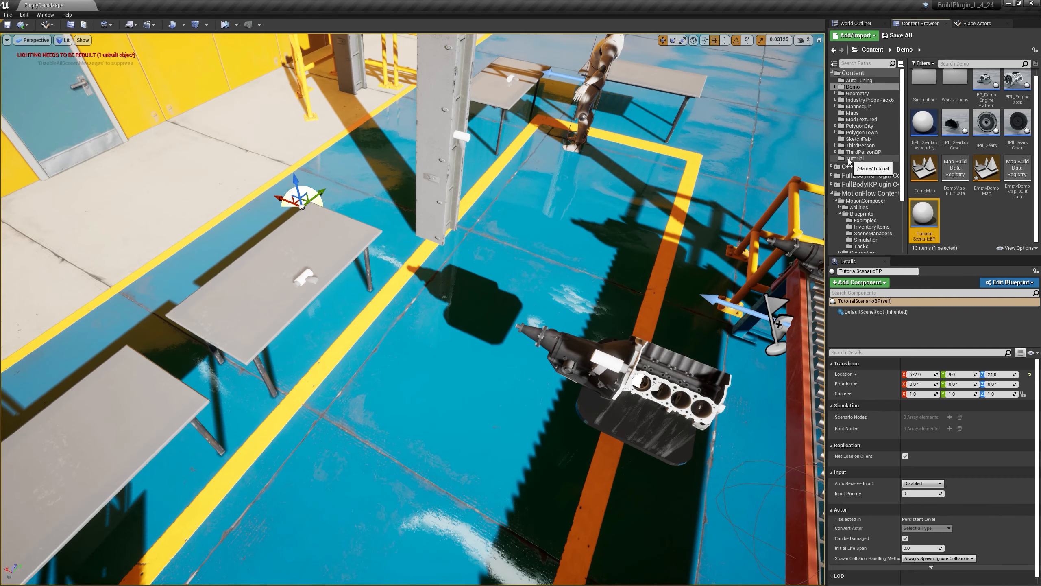
{"action": "double_click", "coordinate": [932, 223]}
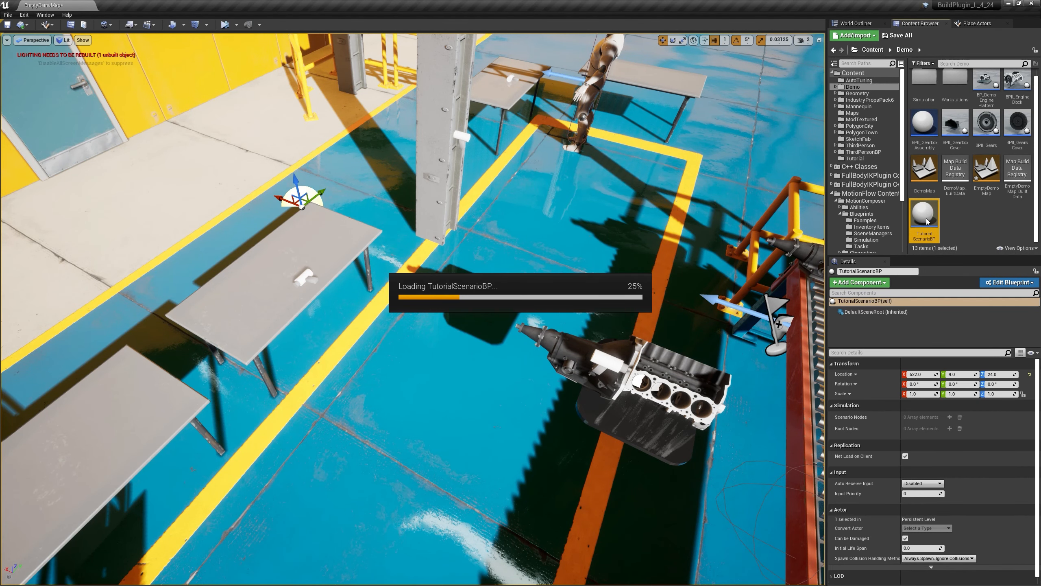
{"action": "left_click_drag", "start_coordinate": [466, 275], "coordinate": [557, 254]}
{"action": "right_click_drag", "start_coordinate": [504, 355], "coordinate": [574, 352]}
{"action": "scroll", "coordinate": [525, 353], "scroll_direction": "down", "scroll_amount": 2}
{"action": "left_click_drag", "start_coordinate": [478, 398], "coordinate": [662, 340]}
{"action": "right_click_drag", "start_coordinate": [603, 399], "coordinate": [612, 393]}
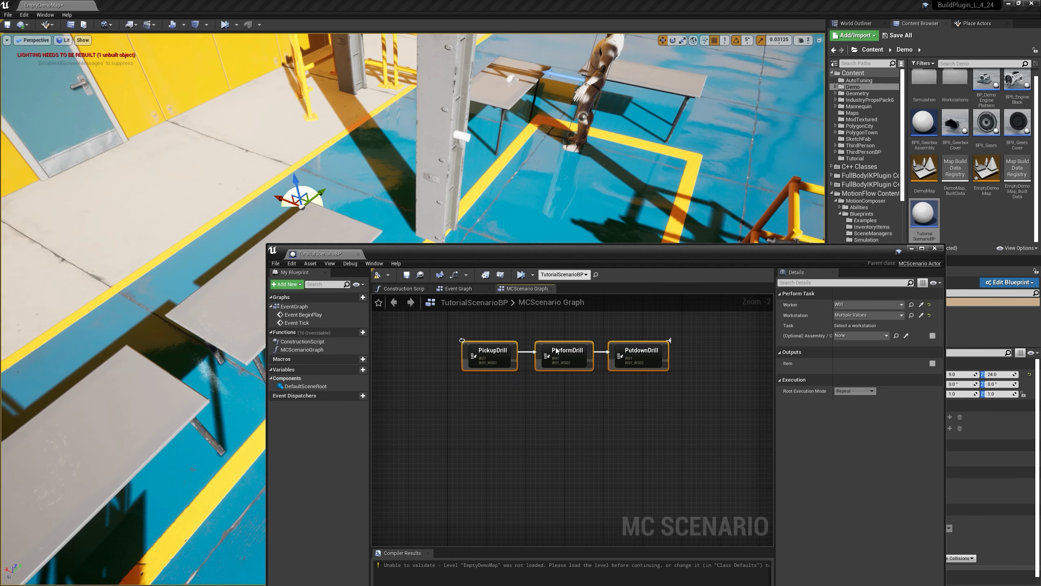
{"action": "left_click_drag", "start_coordinate": [561, 357], "coordinate": [561, 356]}
Step: Delete the W01_WS02 pillar workstation from the level despite its scenario references
{"action": "left_click_drag", "start_coordinate": [598, 257], "coordinate": [586, 412]}
{"action": "right_click_drag", "start_coordinate": [652, 354], "coordinate": [597, 315]}
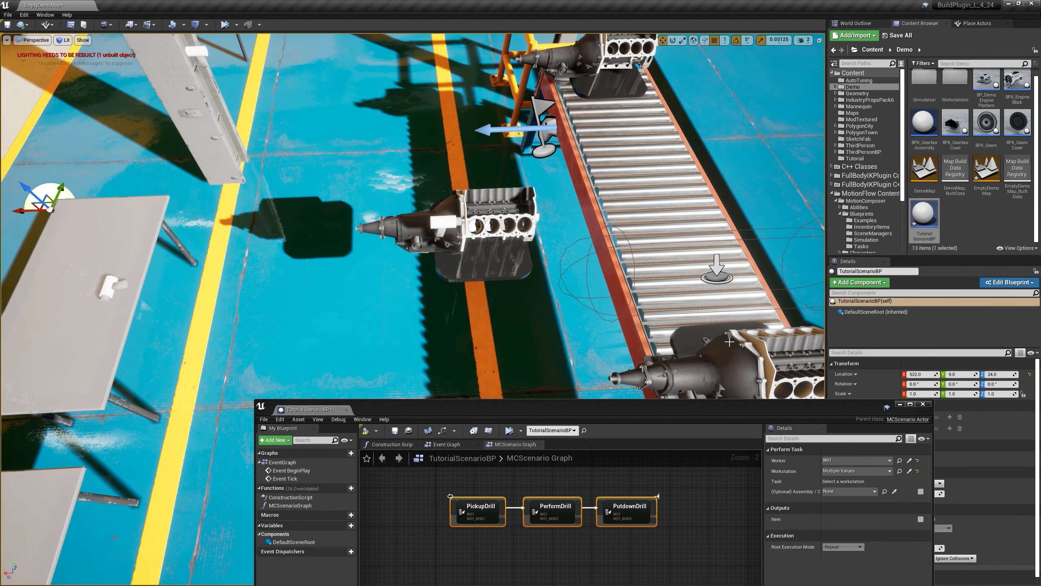
{"action": "right_click_drag", "start_coordinate": [743, 353], "coordinate": [470, 219]}
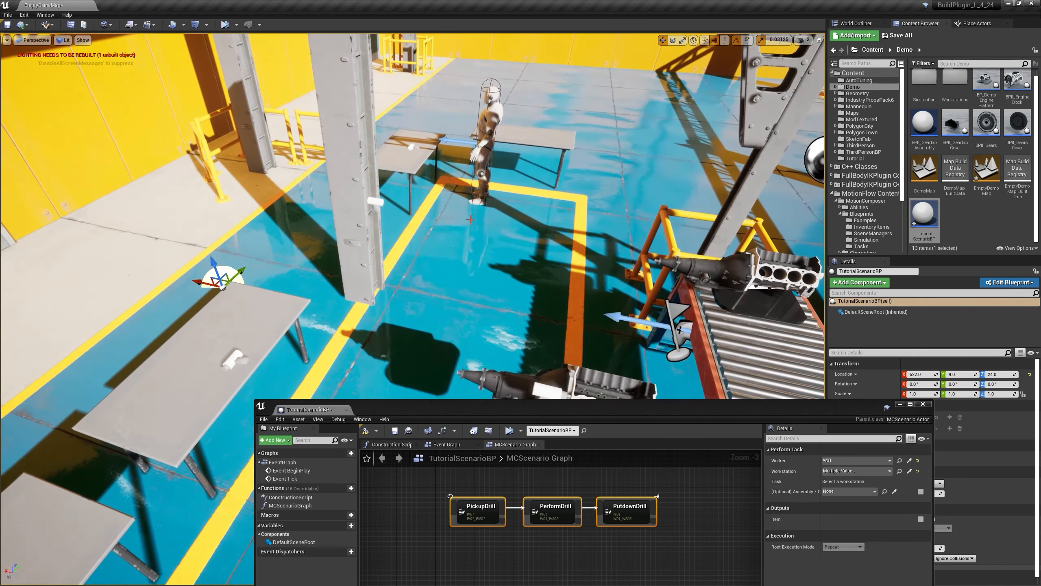
{"action": "left_click", "coordinate": [368, 247]}
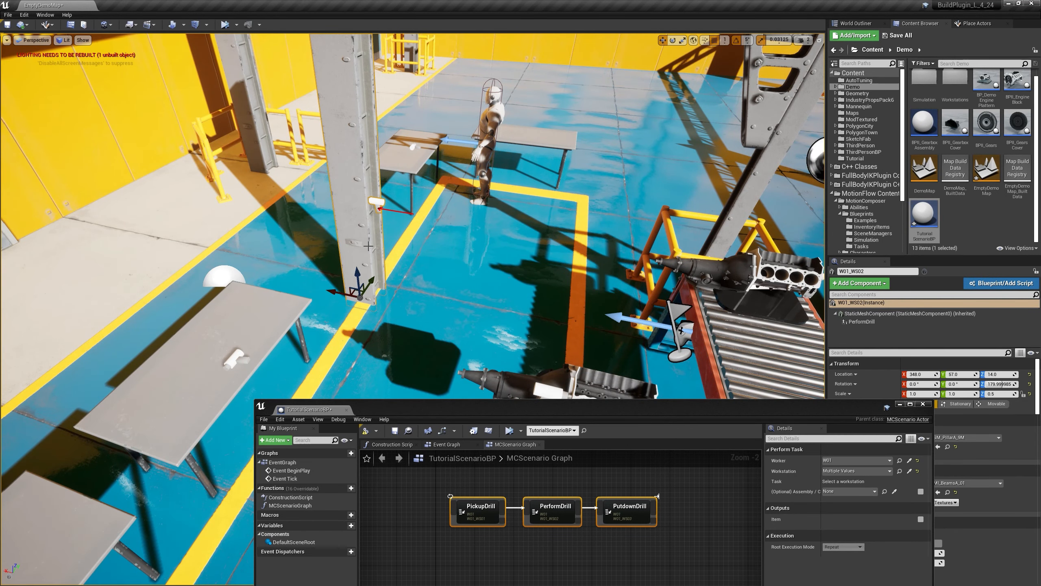
{"action": "key", "text": "Delete"}
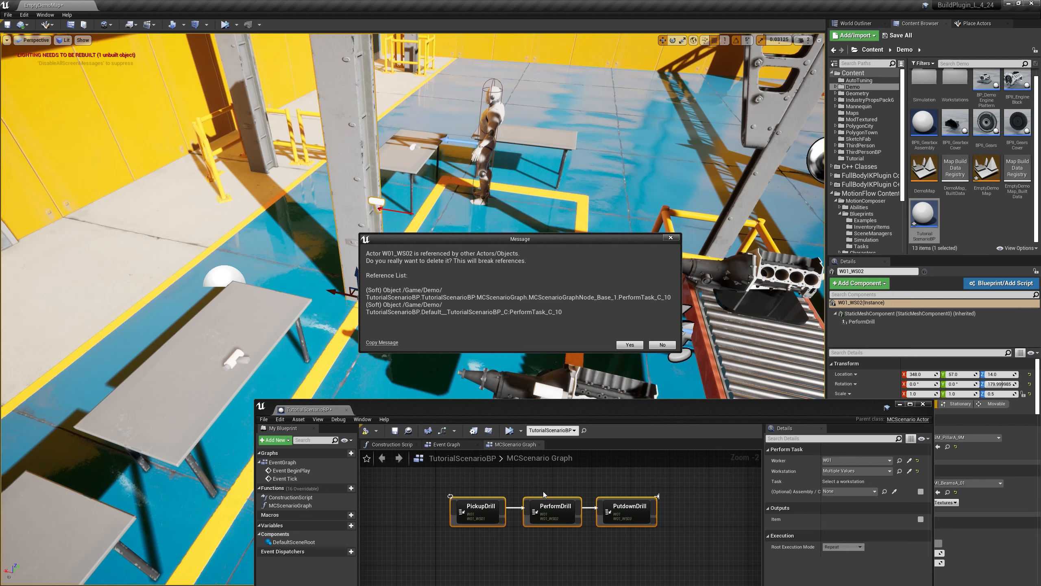
{"action": "left_click", "coordinate": [630, 345]}
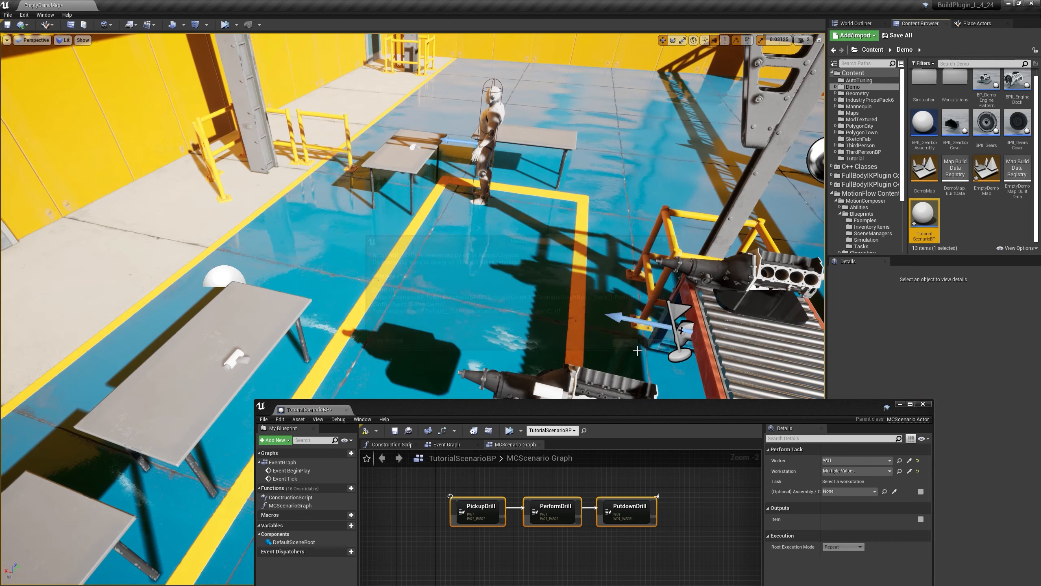
{"action": "left_click", "coordinate": [556, 514]}
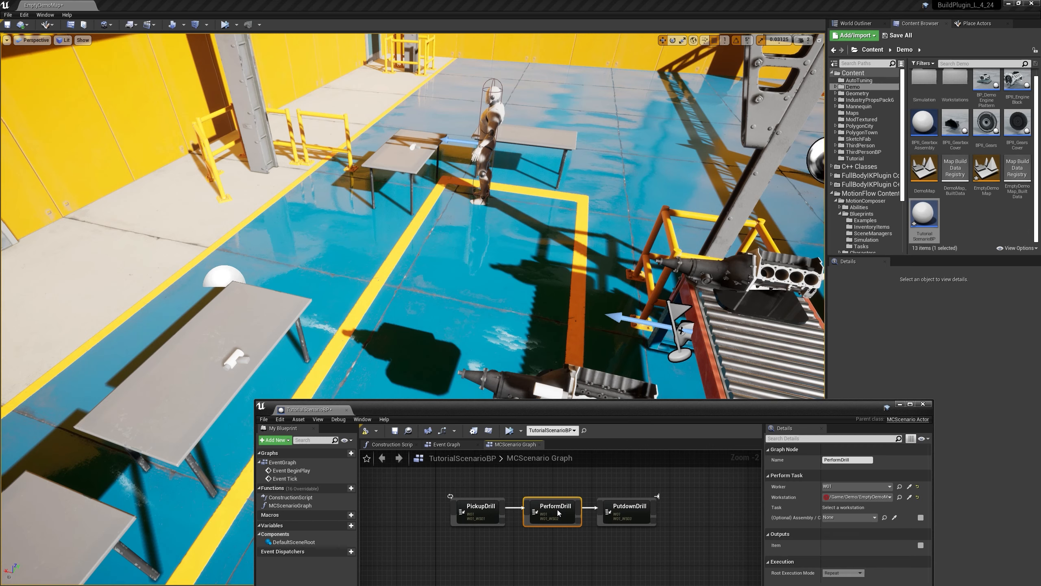
{"action": "key", "text": "Delete"}
{"action": "left_click_drag", "start_coordinate": [536, 403], "coordinate": [592, 312]}
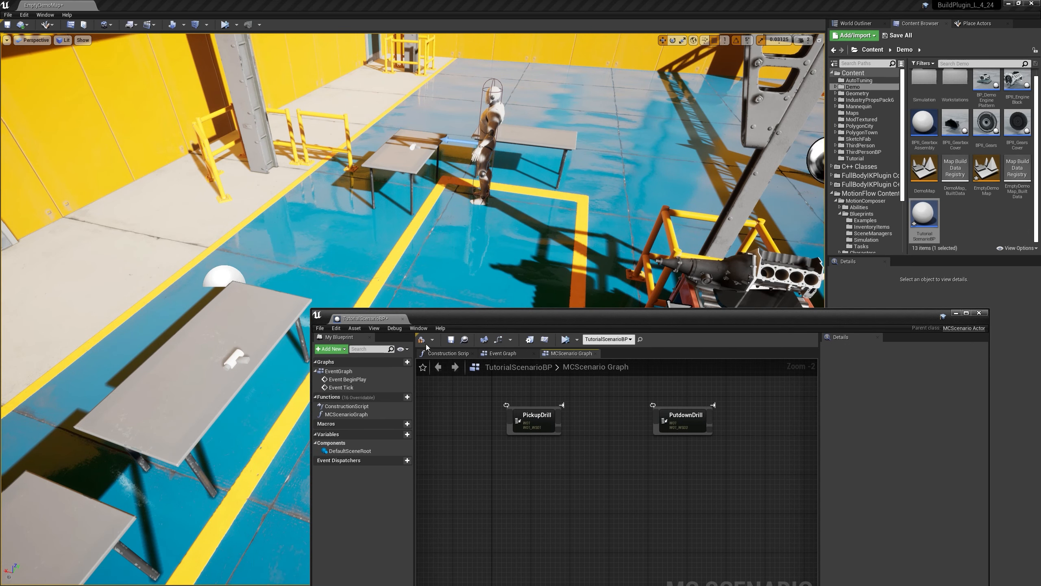
{"action": "left_click_drag", "start_coordinate": [497, 321], "coordinate": [437, 372]}
{"action": "left_click_drag", "start_coordinate": [544, 368], "coordinate": [595, 500]}
{"action": "right_click_drag", "start_coordinate": [561, 279], "coordinate": [654, 281]}
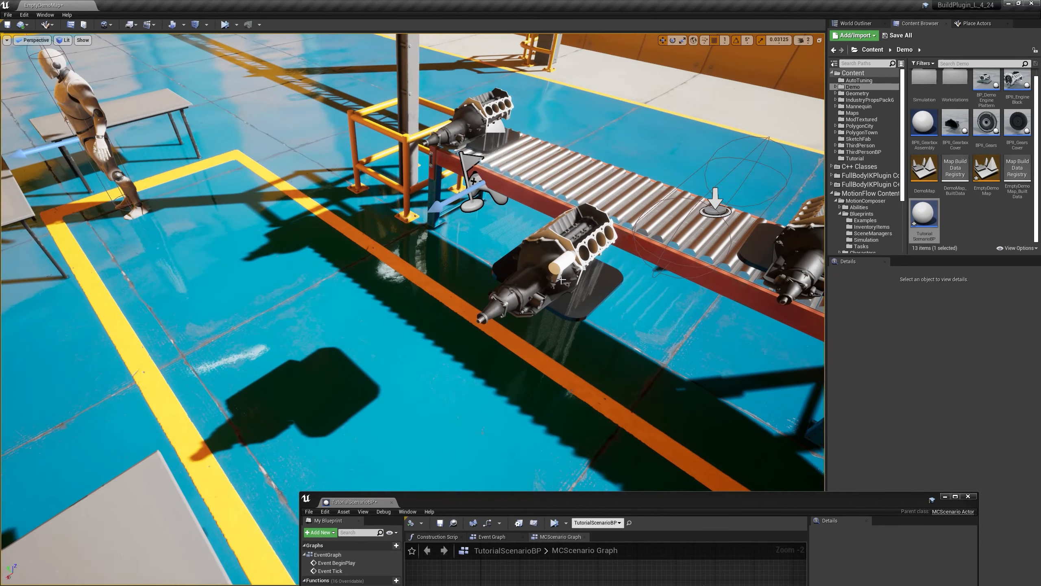
{"action": "left_click_drag", "start_coordinate": [532, 493], "coordinate": [406, 319]}
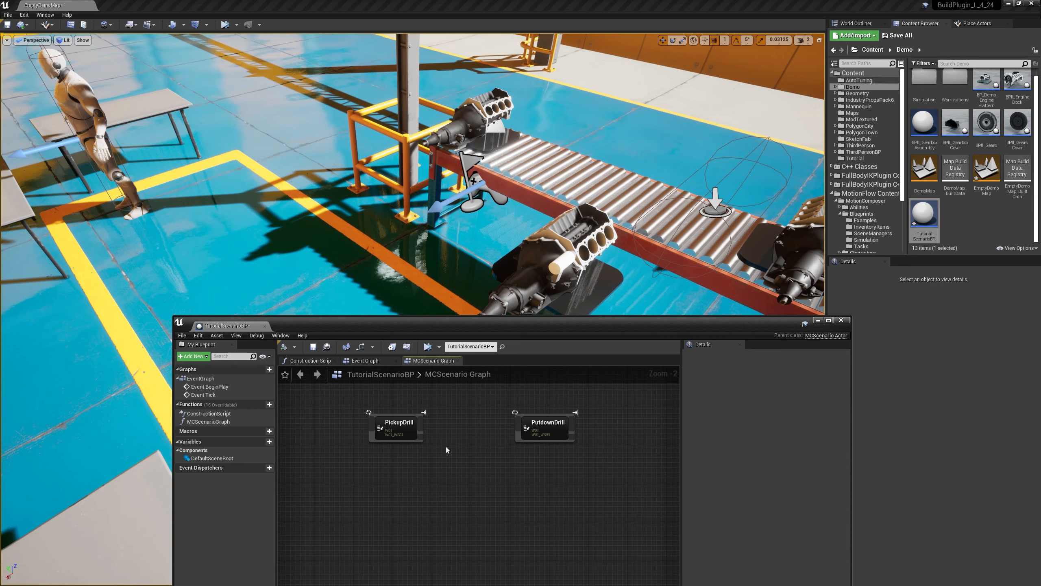
{"action": "key", "text": "ctrl+z"}
Step: Set the PerformDrill node's Workstation to BP_MCDynamicWorkstation with PerformDrill as its Task
{"action": "left_click", "coordinate": [467, 430]}
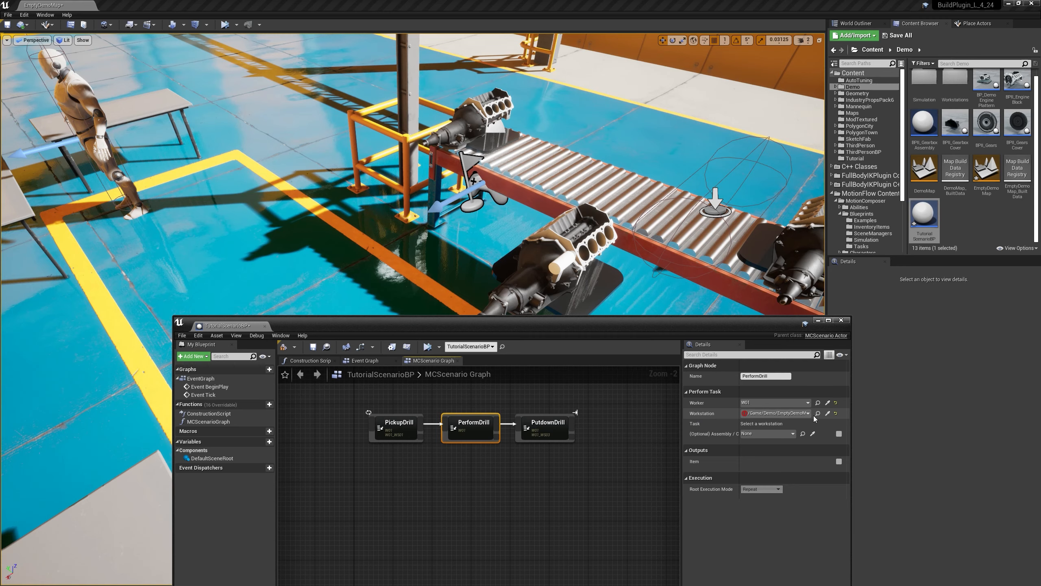
{"action": "left_click", "coordinate": [786, 414]}
{"action": "type", "text": "dyna"}
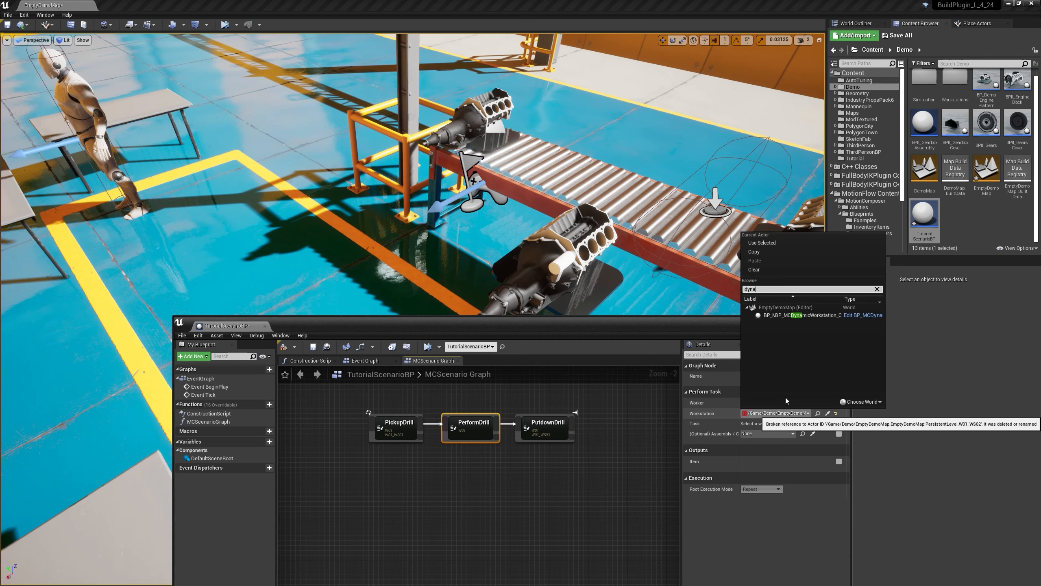
{"action": "left_click", "coordinate": [780, 316]}
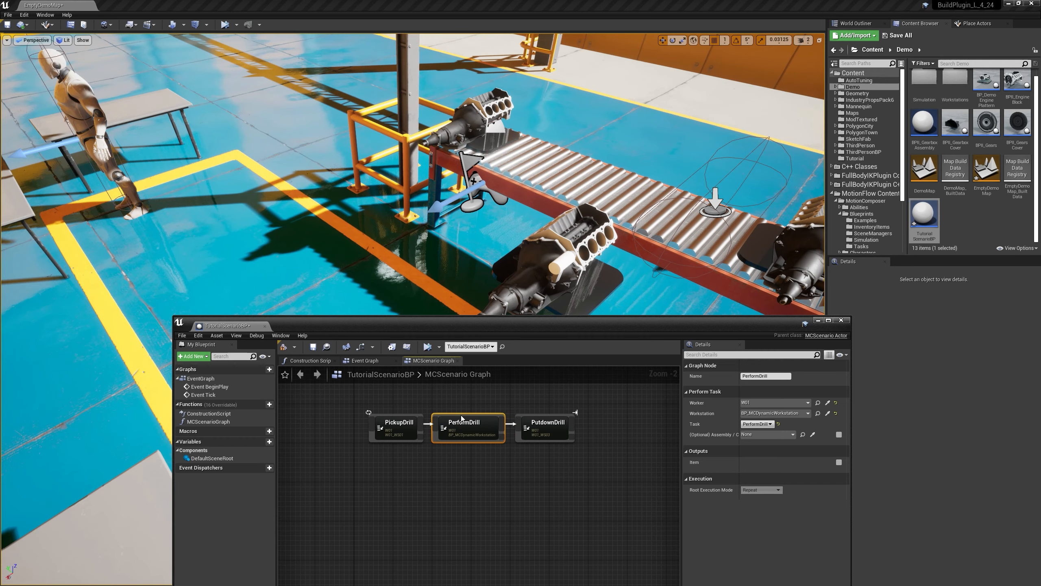
Step: Compile and save the TutorialScenarioBP blueprint
{"action": "right_click_drag", "start_coordinate": [577, 230], "coordinate": [563, 251]}
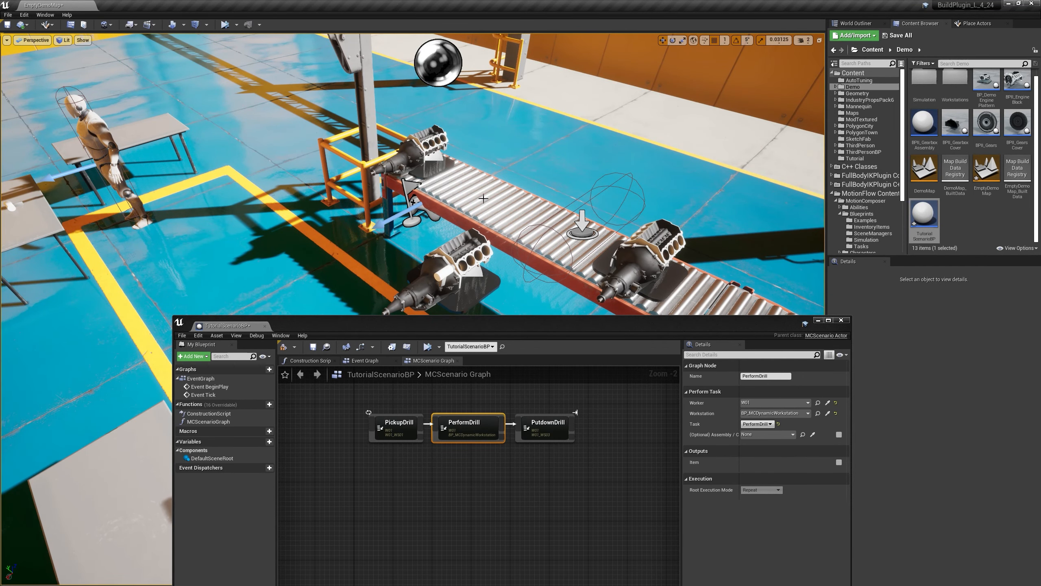
{"action": "right_click_drag", "start_coordinate": [480, 195], "coordinate": [466, 170]}
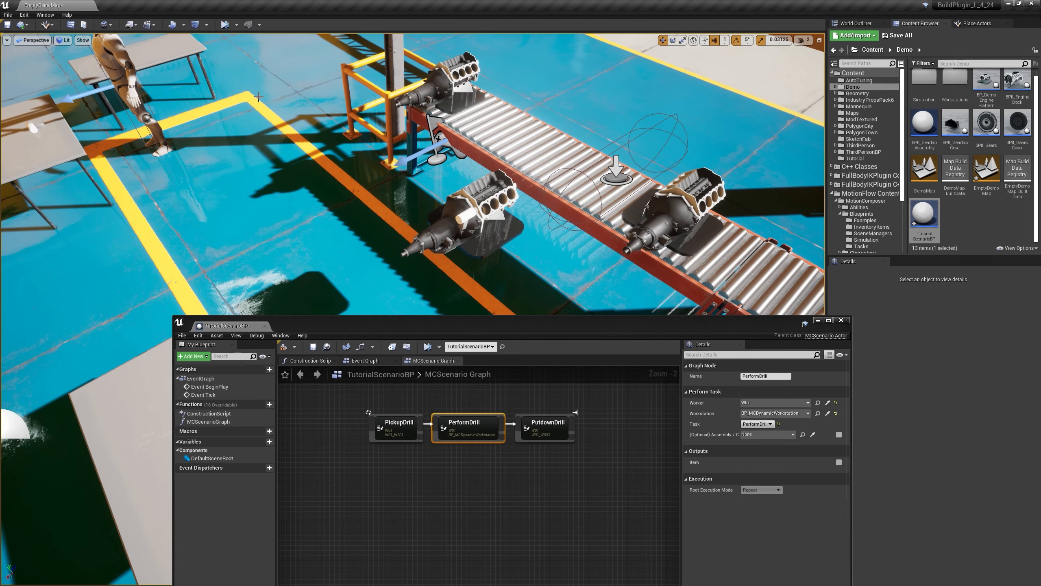
{"action": "right_click_drag", "start_coordinate": [332, 113], "coordinate": [289, 182]}
{"action": "left_click", "coordinate": [284, 348]}
{"action": "left_click", "coordinate": [312, 347]}
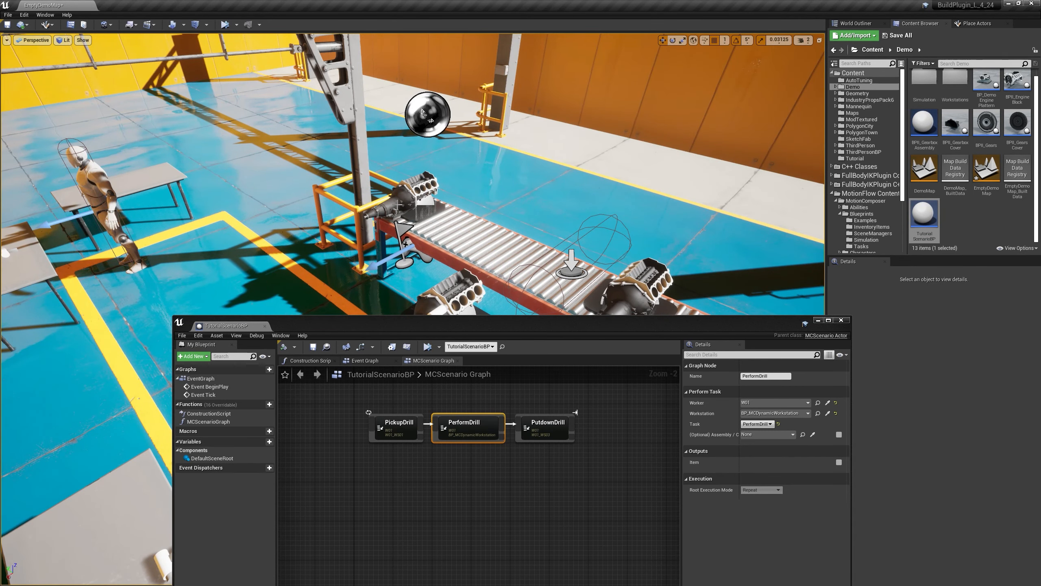
Step: Simulate the level, follow the worker through the PickupDrill, PerformDrill and PutdownDrill tasks, and stop the simulation
{"action": "left_click", "coordinate": [225, 25]}
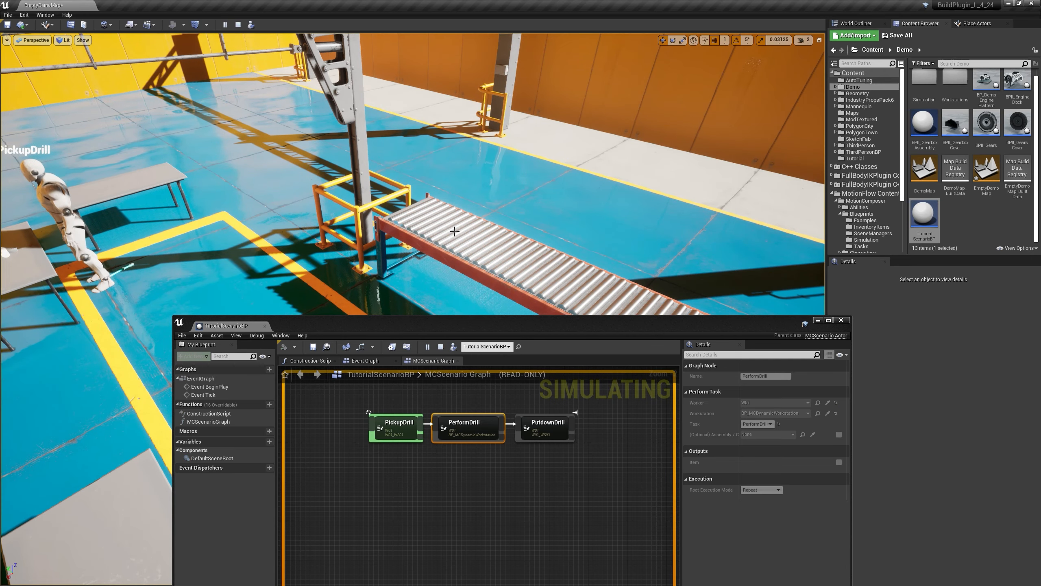
{"action": "right_click_drag", "start_coordinate": [411, 239], "coordinate": [418, 303]}
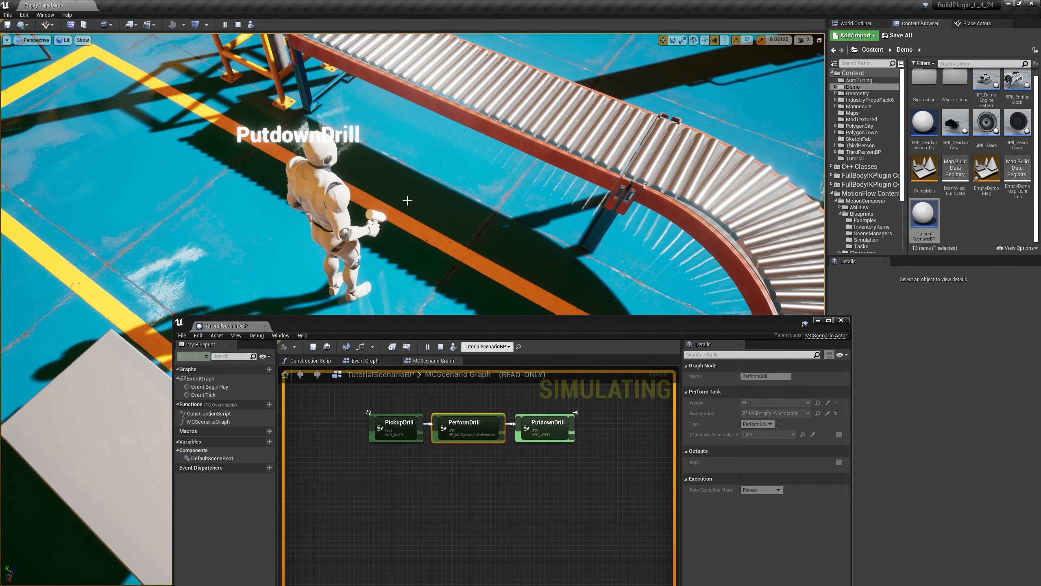
{"action": "key", "text": "Escape"}
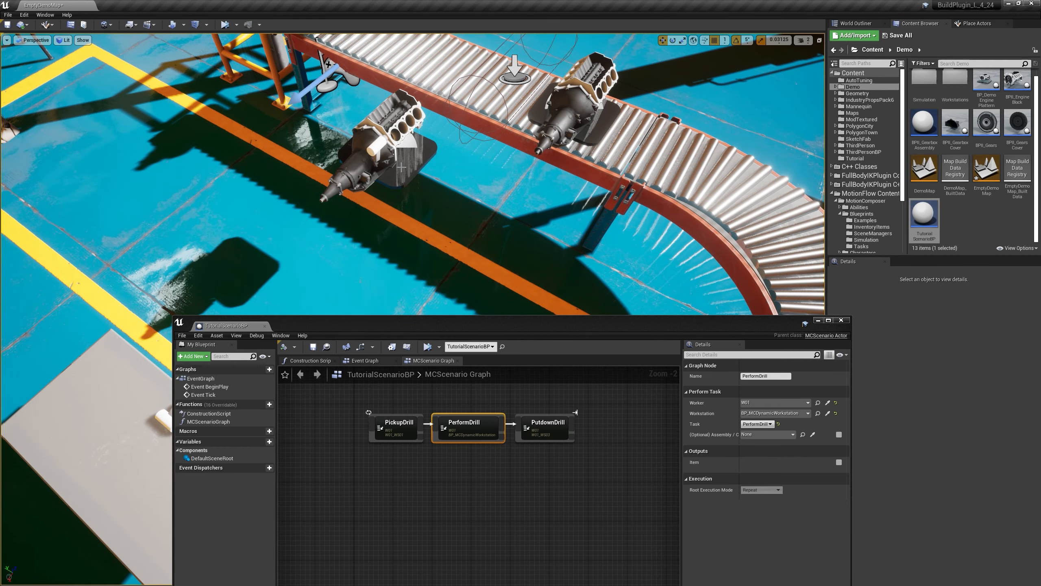
{"action": "mouse_move", "coordinate": [609, 224]}
{"action": "right_mouse_down"}
{"action": "mouse_move", "coordinate": [635, 201]}
{"action": "mouse_move", "coordinate": [610, 225]}
{"action": "right_mouse_up"}
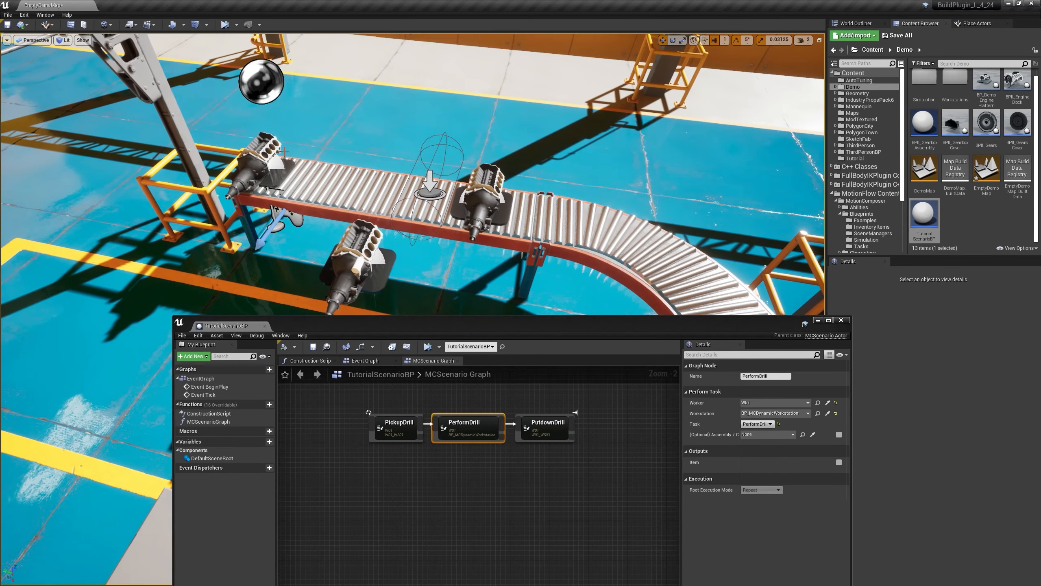
Step: Add a Start Conveyor Move node beneath the drill nodes in the MCScenario Graph, with BP_MCGenericConveyor as its Conveyor
{"action": "right_click", "coordinate": [388, 514]}
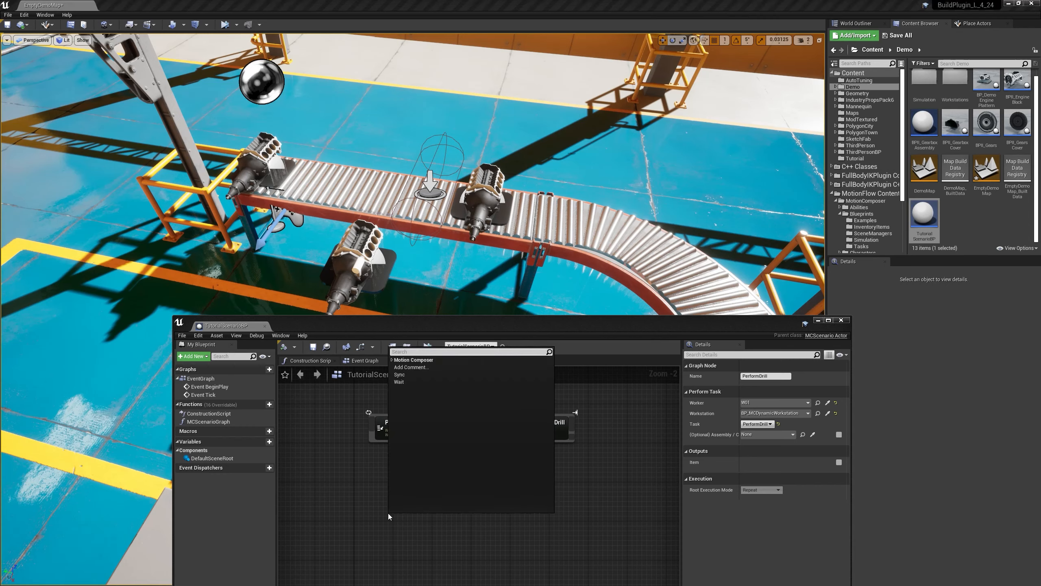
{"action": "left_click", "coordinate": [392, 360]}
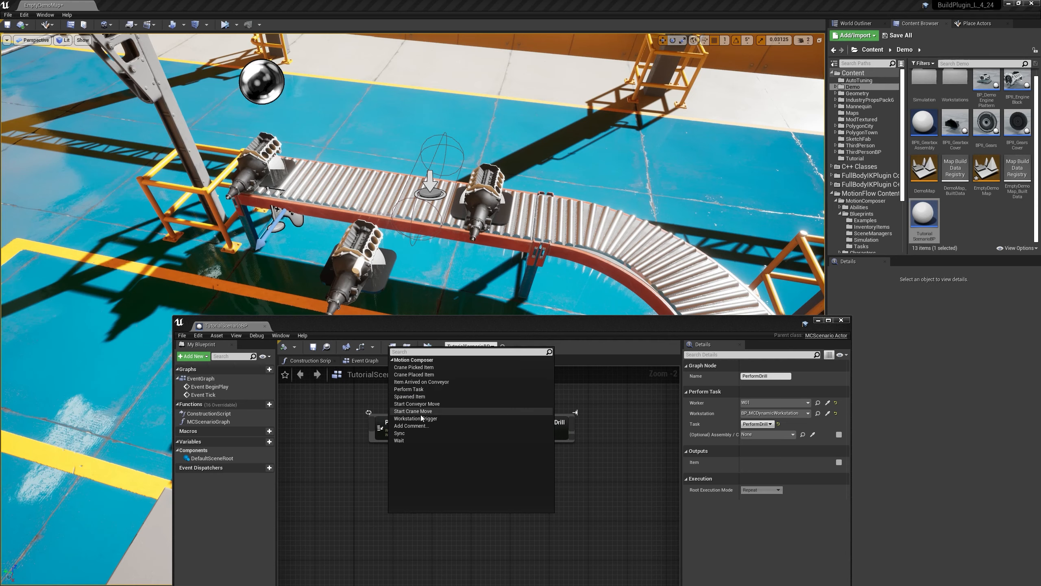
{"action": "left_click", "coordinate": [416, 403]}
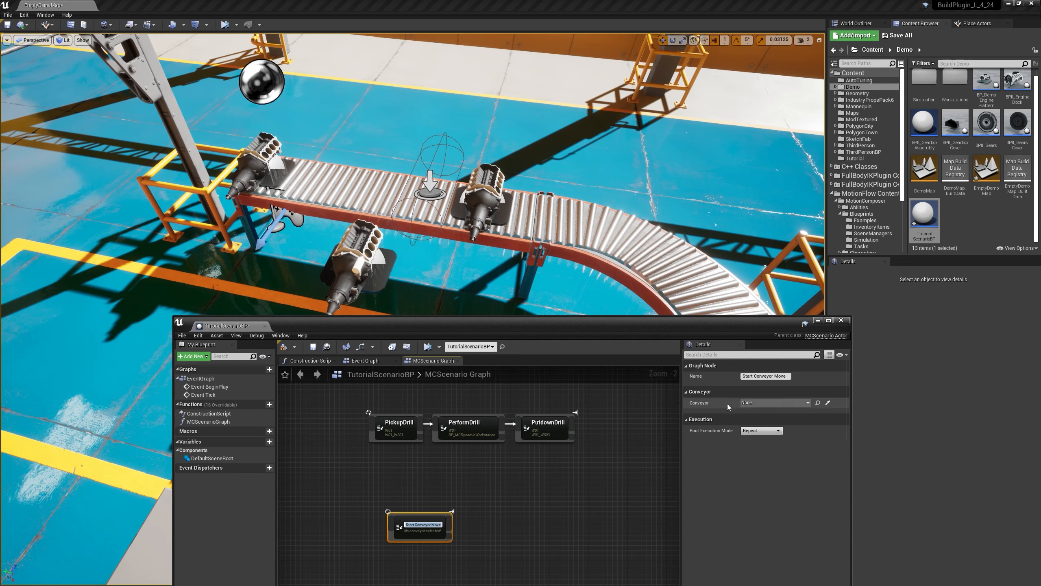
{"action": "left_click", "coordinate": [763, 404]}
{"action": "left_click", "coordinate": [789, 490]}
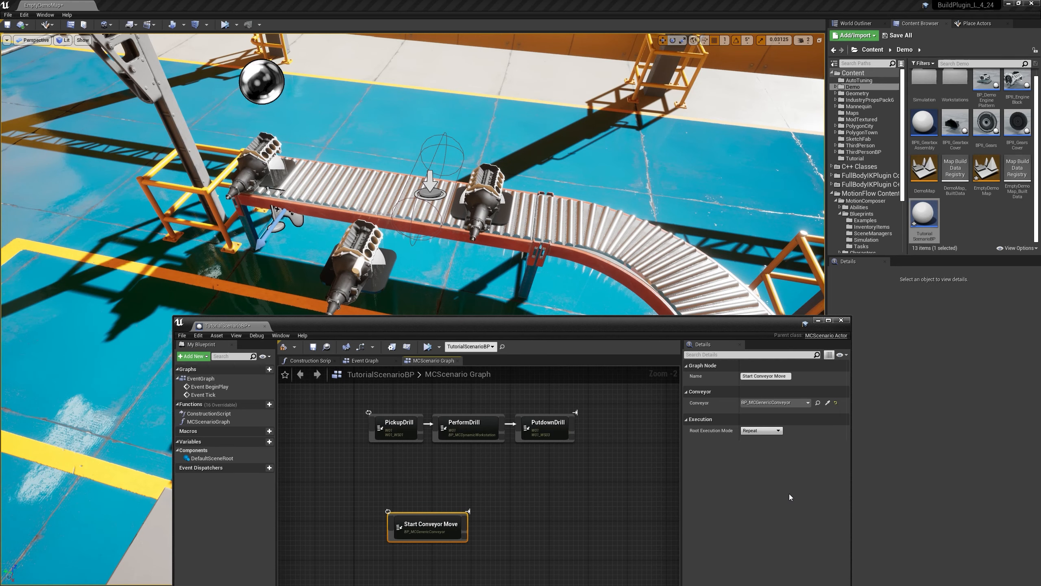
{"action": "left_click_drag", "start_coordinate": [448, 515], "coordinate": [422, 528]}
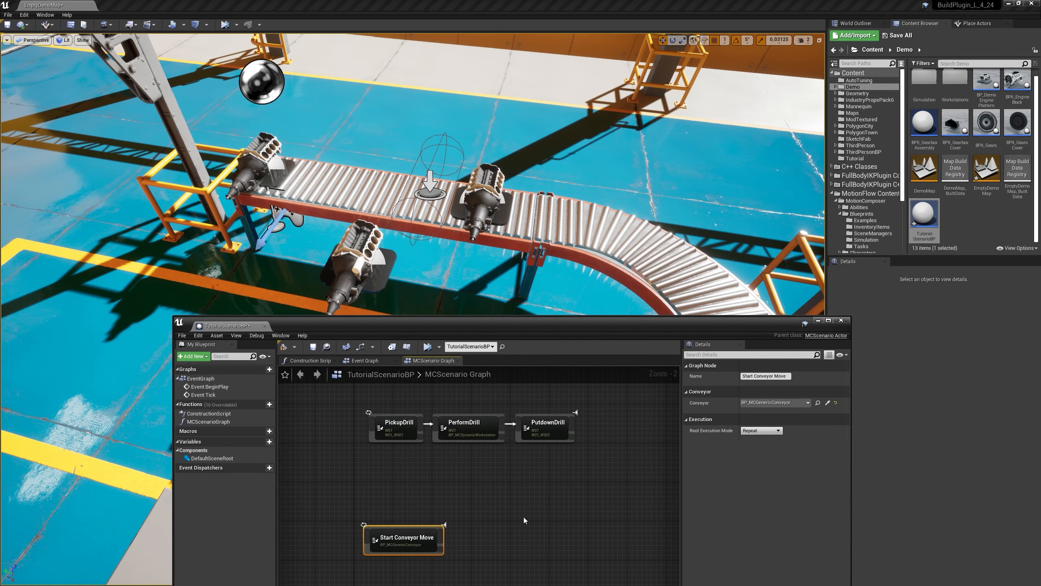
{"action": "right_click_drag", "start_coordinate": [525, 520], "coordinate": [538, 448]}
{"action": "left_click_drag", "start_coordinate": [397, 468], "coordinate": [418, 503]}
{"action": "scroll", "coordinate": [421, 494], "scroll_direction": "down", "scroll_amount": 2}
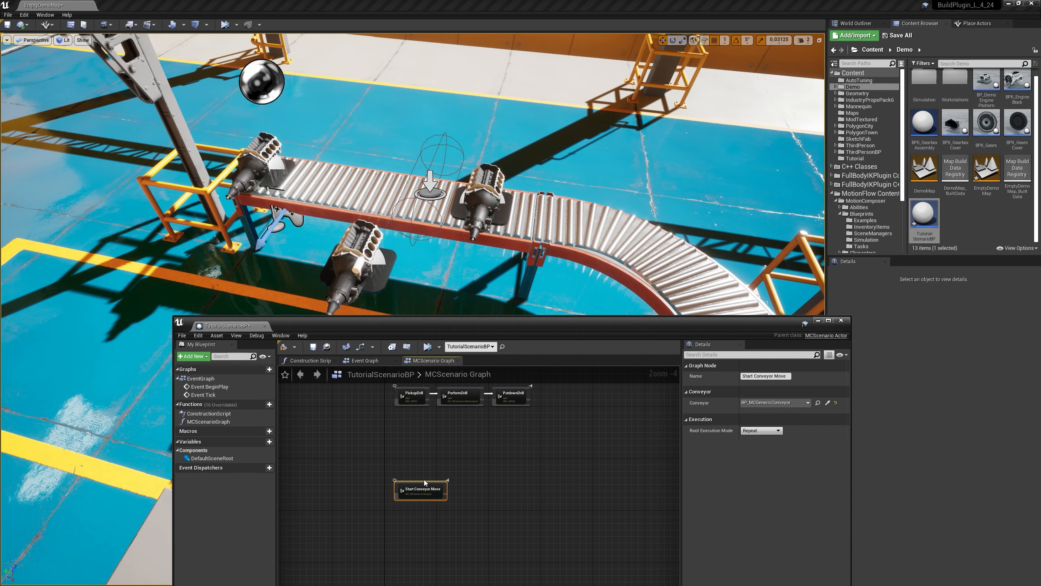
Step: Extend a connection from the Start Conveyor Move node's Exec Out to add a following node
{"action": "scroll", "coordinate": [426, 473], "scroll_direction": "up", "scroll_amount": 1}
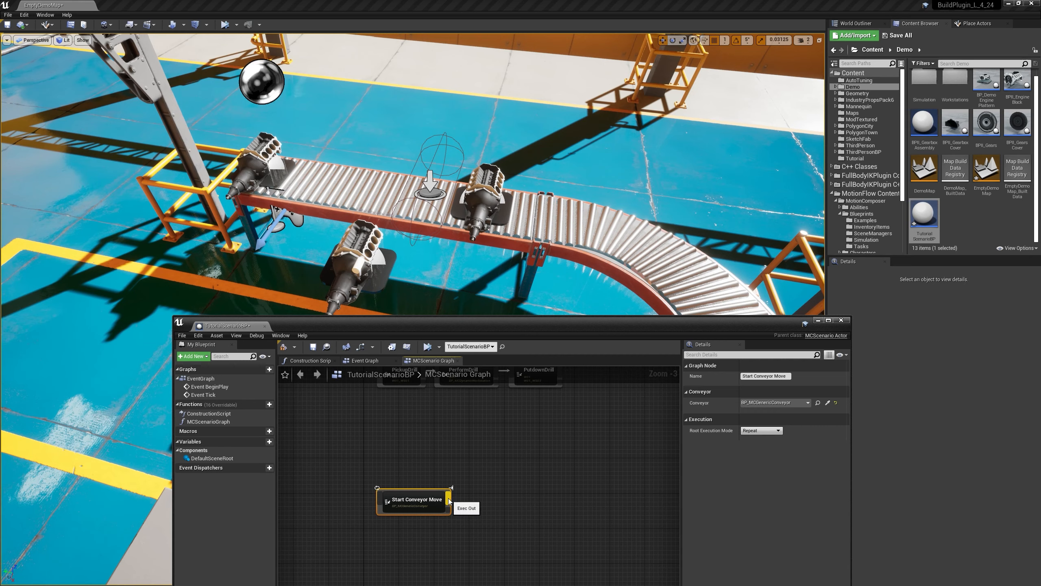
{"action": "left_click_drag", "start_coordinate": [449, 500], "coordinate": [493, 480]}
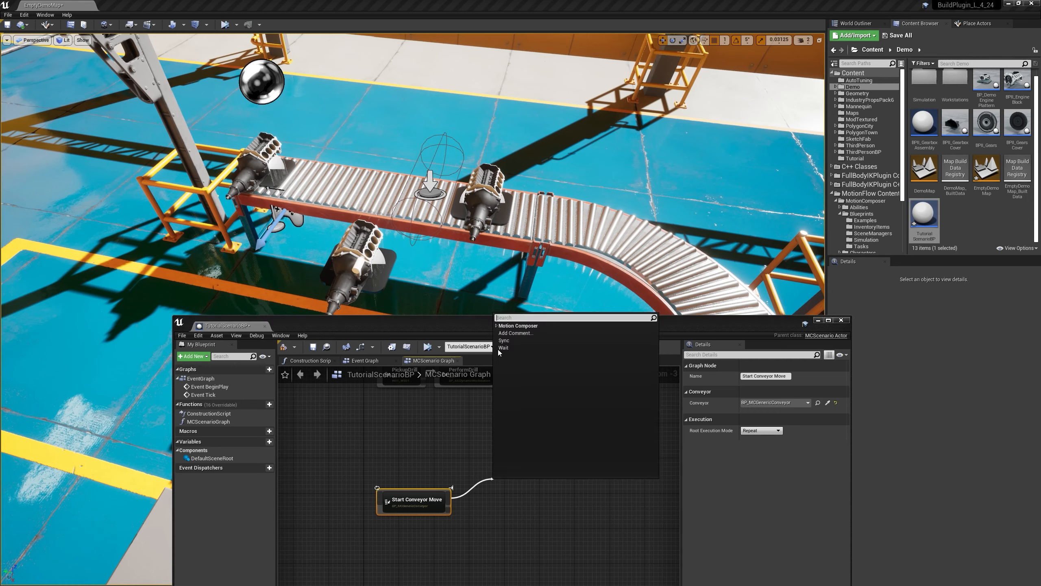
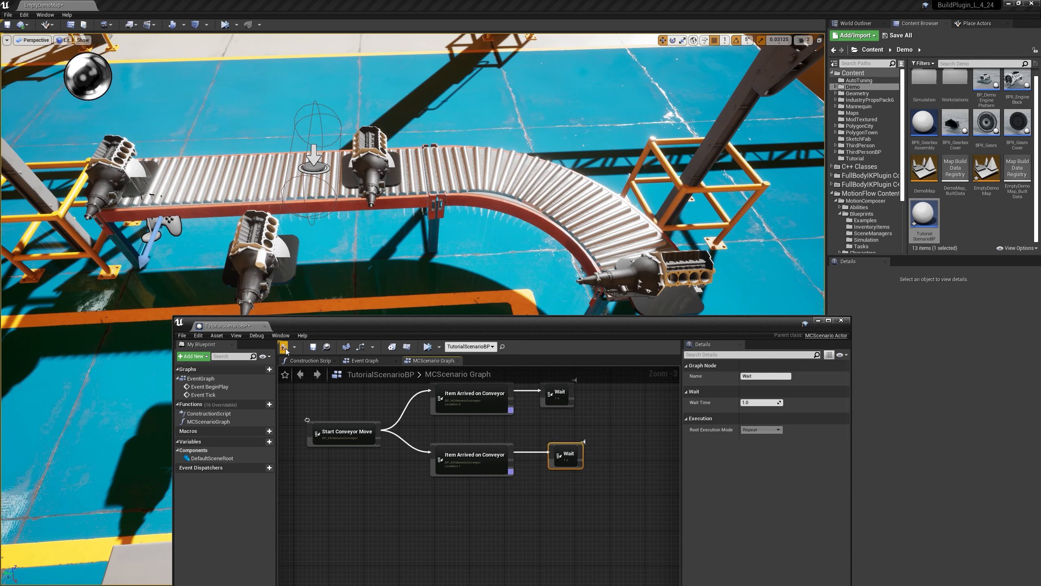
Step: Save the TutorialScenarioBP blueprint, simulate the level to check the Item Arrived on Conveyor nodes, and stop the simulation
{"action": "left_click", "coordinate": [312, 348]}
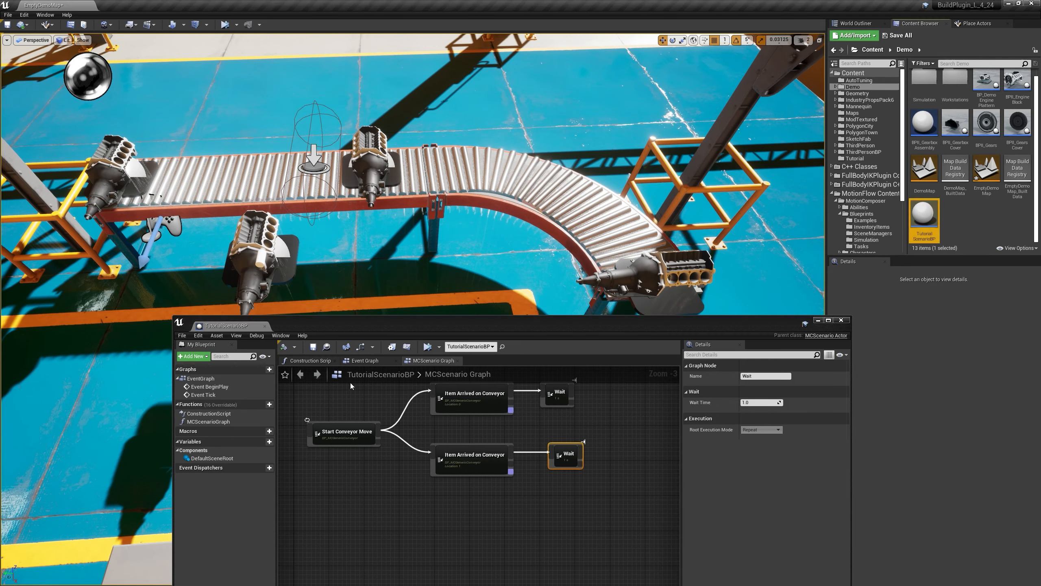
{"action": "left_click", "coordinate": [225, 25]}
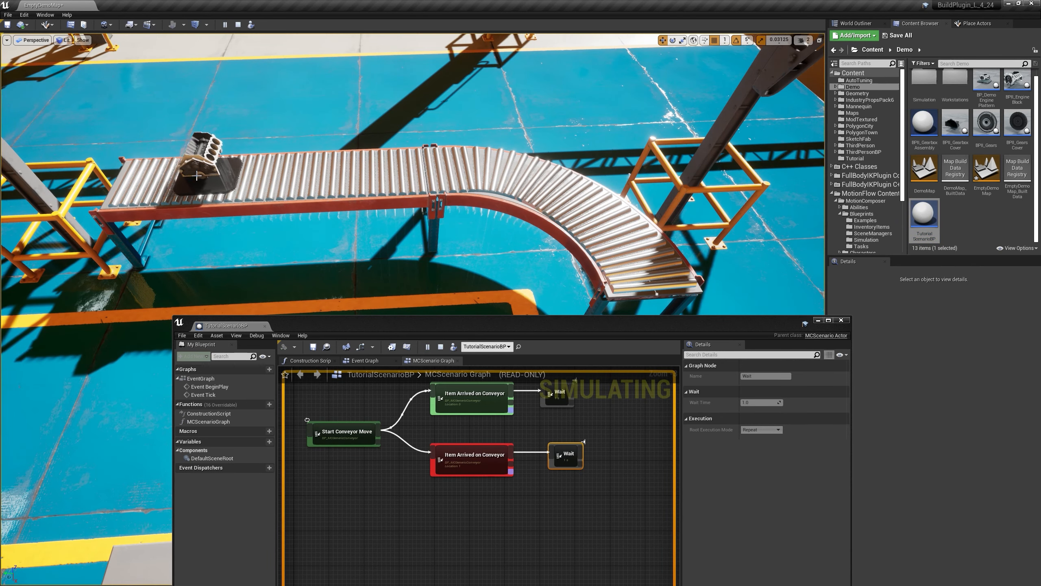
{"action": "right_click_drag", "start_coordinate": [418, 430], "coordinate": [422, 471]}
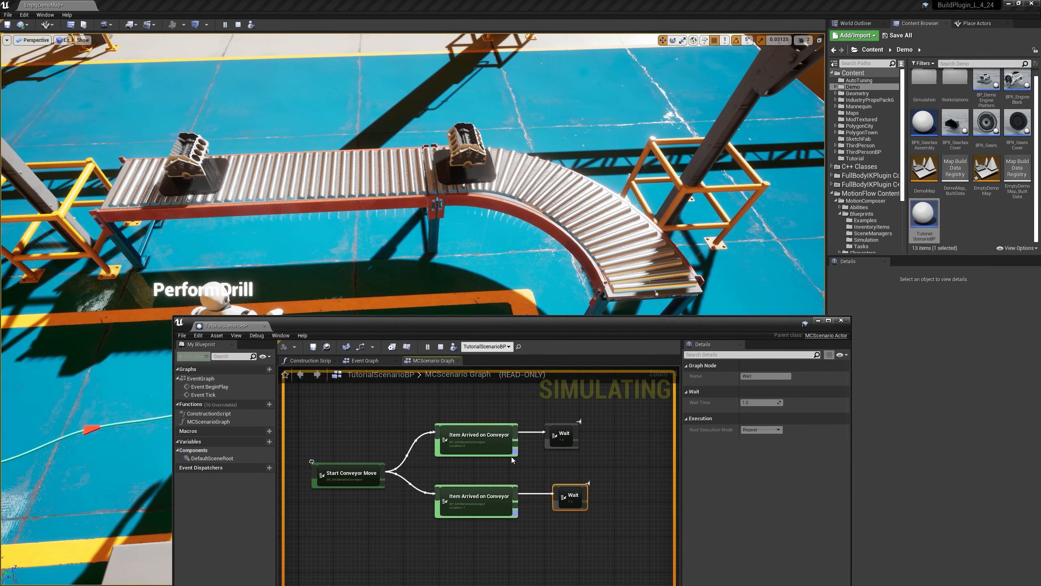
{"action": "key", "text": "Escape"}
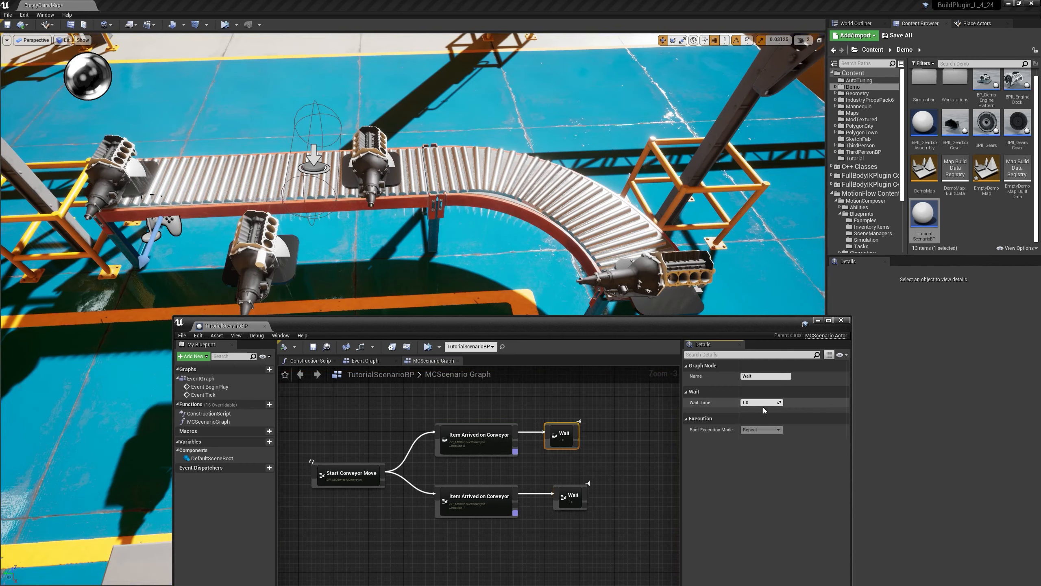
Step: Set the Wait Time of both Wait nodes in the MCScenario Graph to 3.0
{"action": "type", "text": "3"}
{"action": "key", "text": "Tab"}
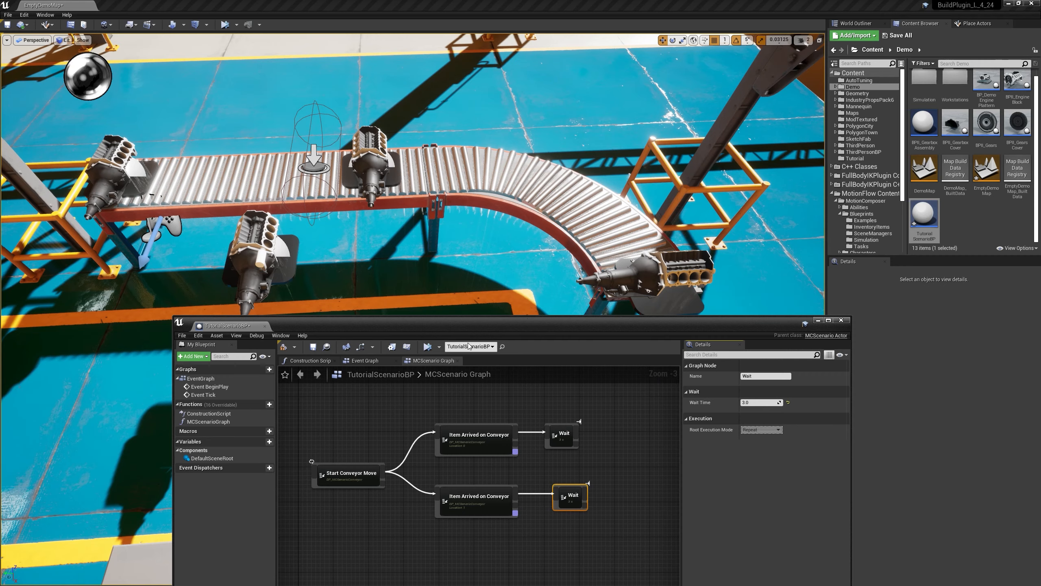
Step: Simulate the level, follow the conveyor cycle through the Item Arrived on Conveyor and Wait nodes, and stop the simulation
{"action": "left_click", "coordinate": [427, 346]}
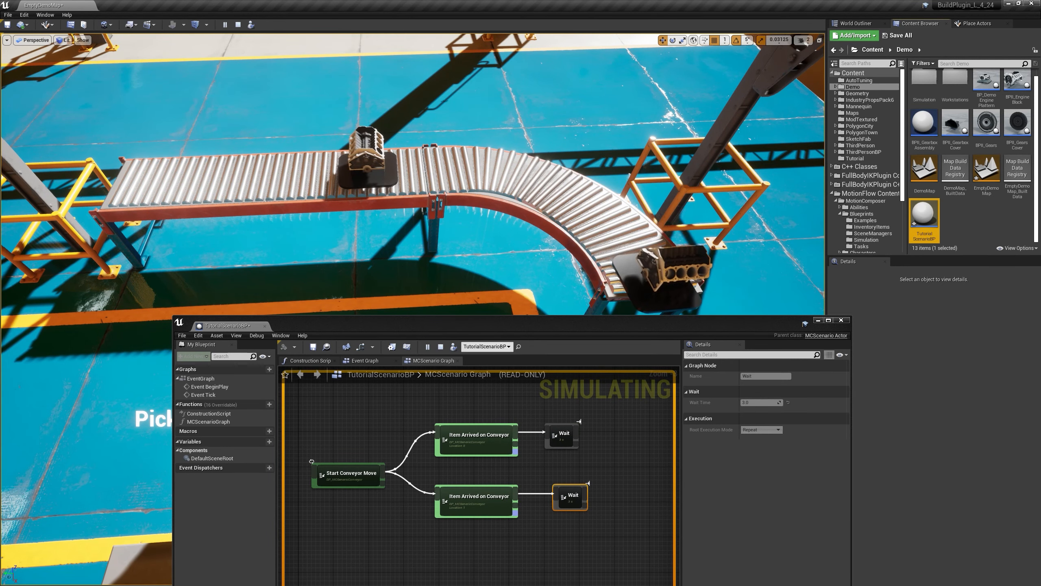
{"action": "right_click_drag", "start_coordinate": [345, 462], "coordinate": [389, 454]}
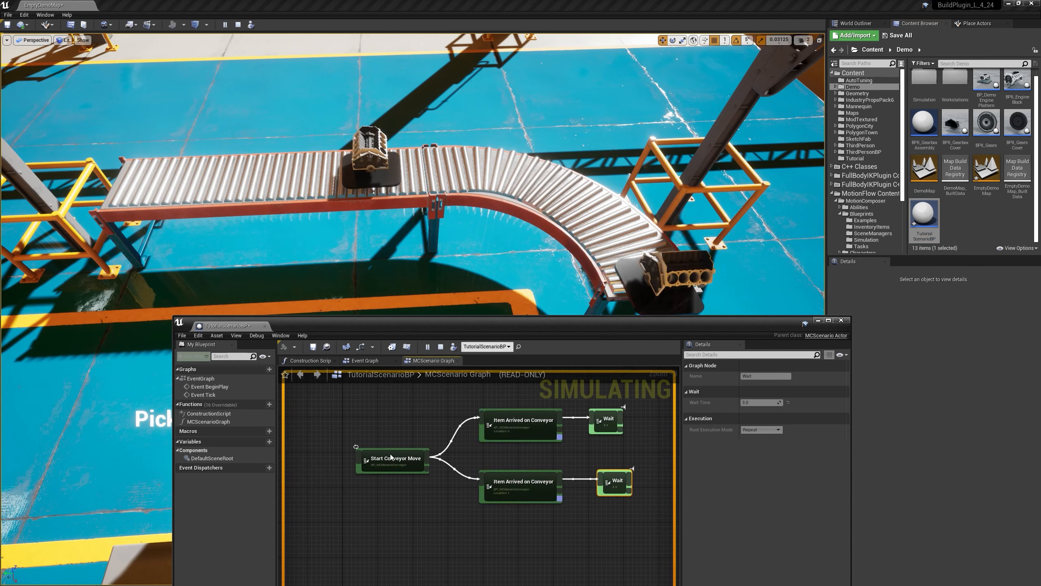
{"action": "right_click_drag", "start_coordinate": [621, 441], "coordinate": [577, 465]}
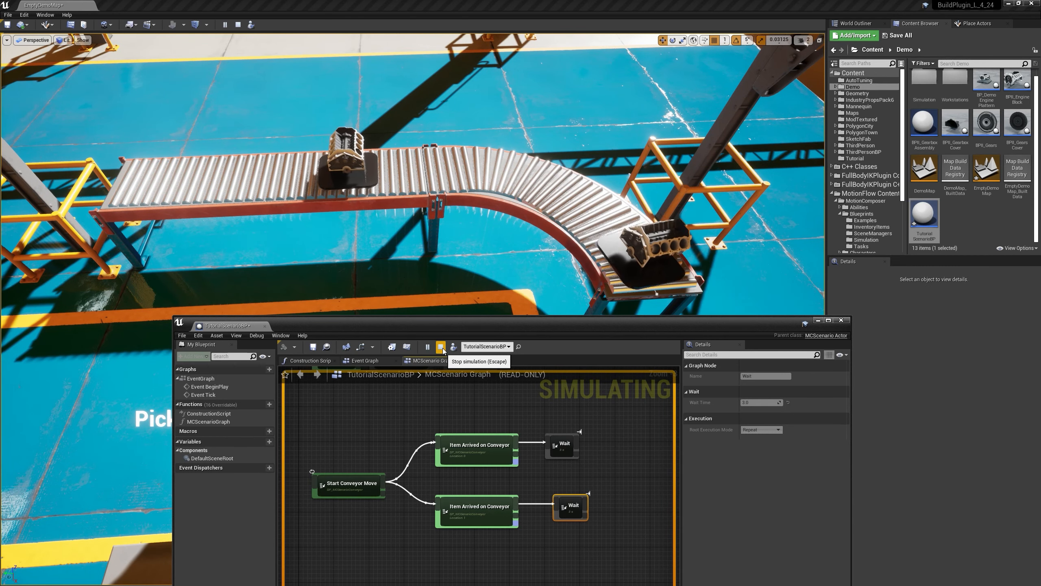
{"action": "right_click_drag", "start_coordinate": [526, 422], "coordinate": [501, 438]}
{"action": "scroll", "coordinate": [504, 476], "scroll_direction": "down", "scroll_amount": 1}
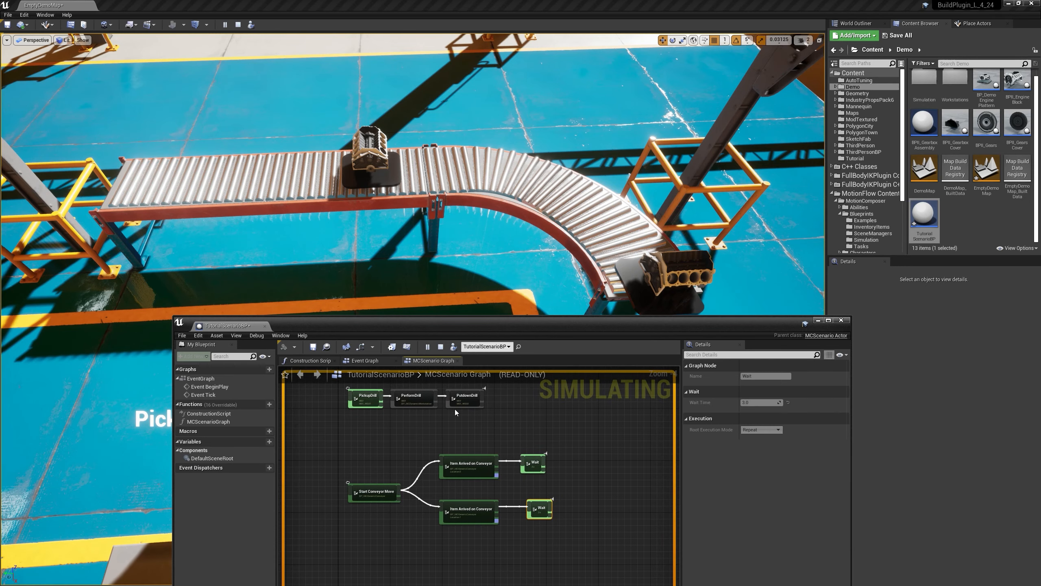
{"action": "left_click", "coordinate": [441, 348]}
Step: Move the PerformDrill node down beside the upper Item Arrived on Conveyor node and delete that branch's Wait node
{"action": "right_click_drag", "start_coordinate": [495, 474], "coordinate": [563, 467]}
{"action": "left_click_drag", "start_coordinate": [537, 461], "coordinate": [384, 471]}
{"action": "left_click", "coordinate": [483, 460]}
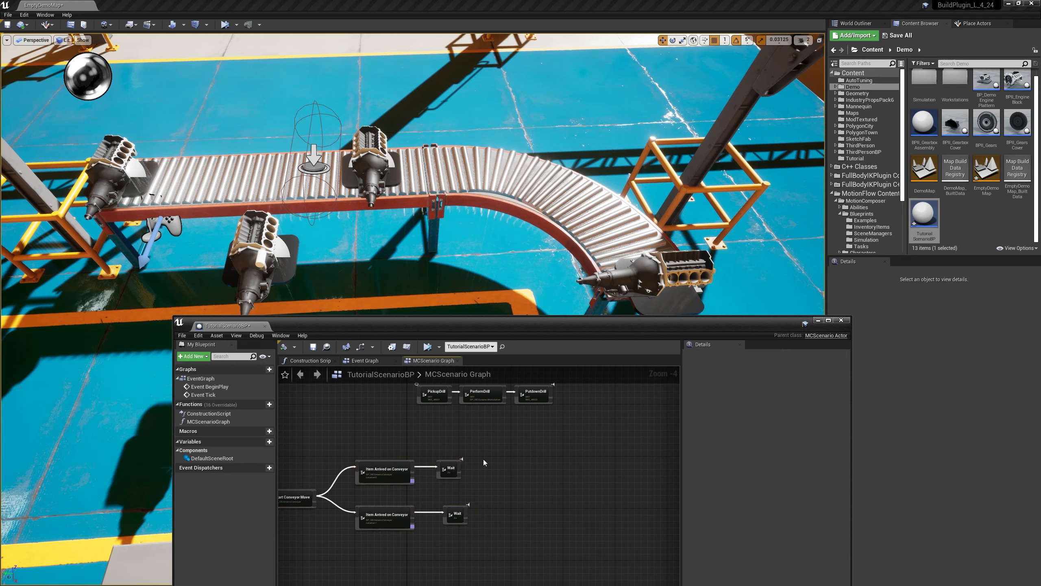
{"action": "left_click_drag", "start_coordinate": [443, 487], "coordinate": [444, 485]}
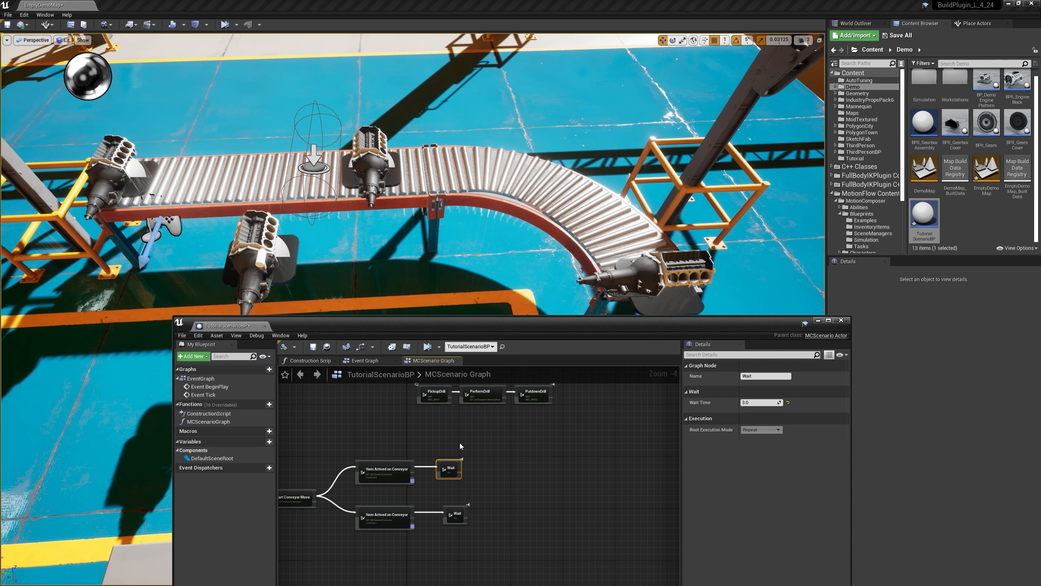
{"action": "left_click", "coordinate": [387, 471]}
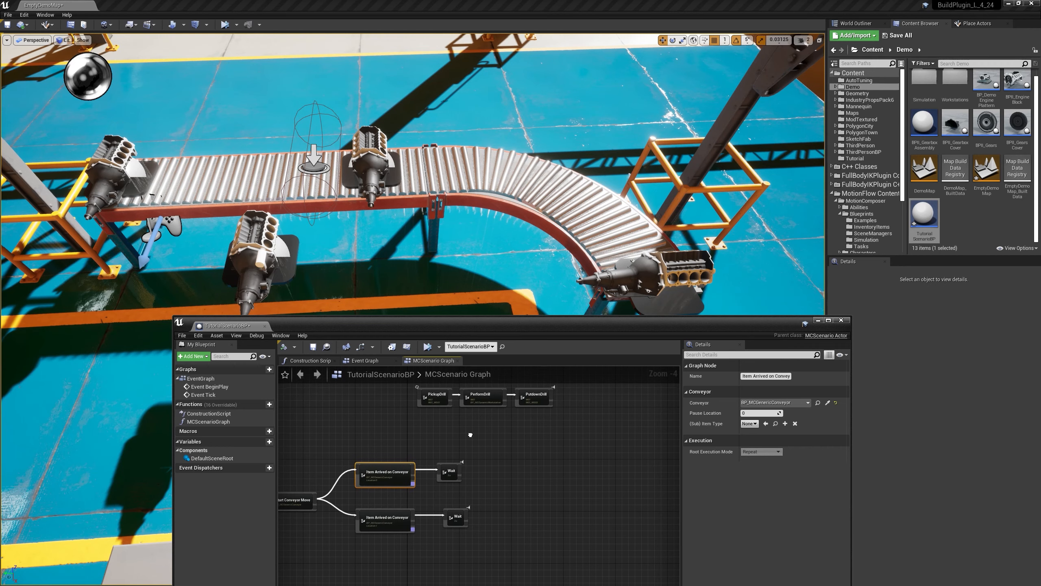
{"action": "left_click_drag", "start_coordinate": [481, 402], "coordinate": [498, 450]}
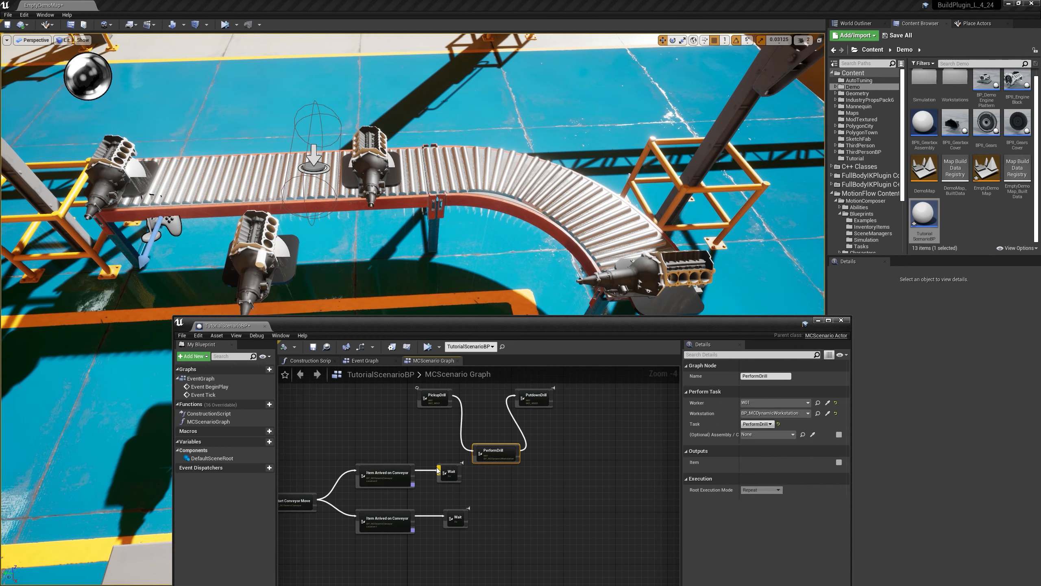
{"action": "left_click", "coordinate": [452, 472]}
{"action": "key", "text": "Delete"}
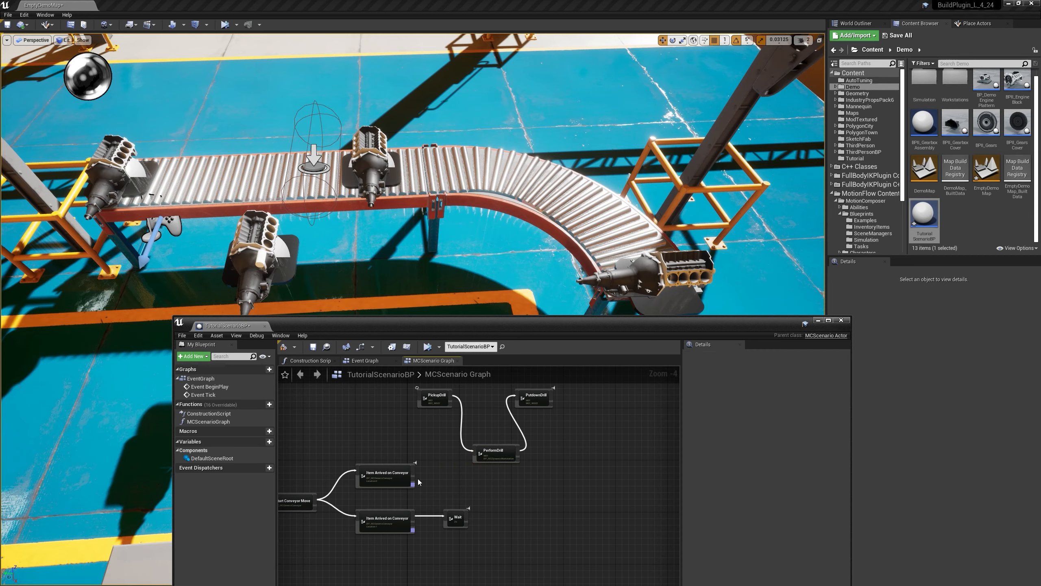
Step: Connect the upper Item Arrived on Conveyor node's execution output to the PerformDrill node
{"action": "scroll", "coordinate": [418, 479], "scroll_direction": "up", "scroll_amount": 1}
{"action": "left_click", "coordinate": [384, 471]}
{"action": "left_click_drag", "start_coordinate": [384, 469], "coordinate": [380, 469]}
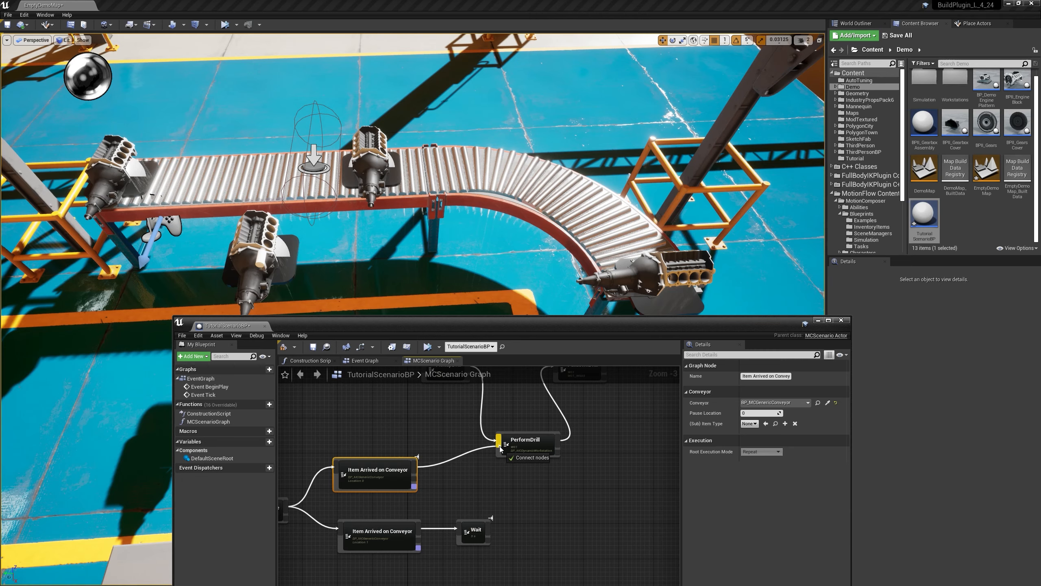
{"action": "scroll", "coordinate": [487, 467], "scroll_direction": "down", "scroll_amount": 1}
{"action": "right_click_drag", "start_coordinate": [487, 467], "coordinate": [542, 467]}
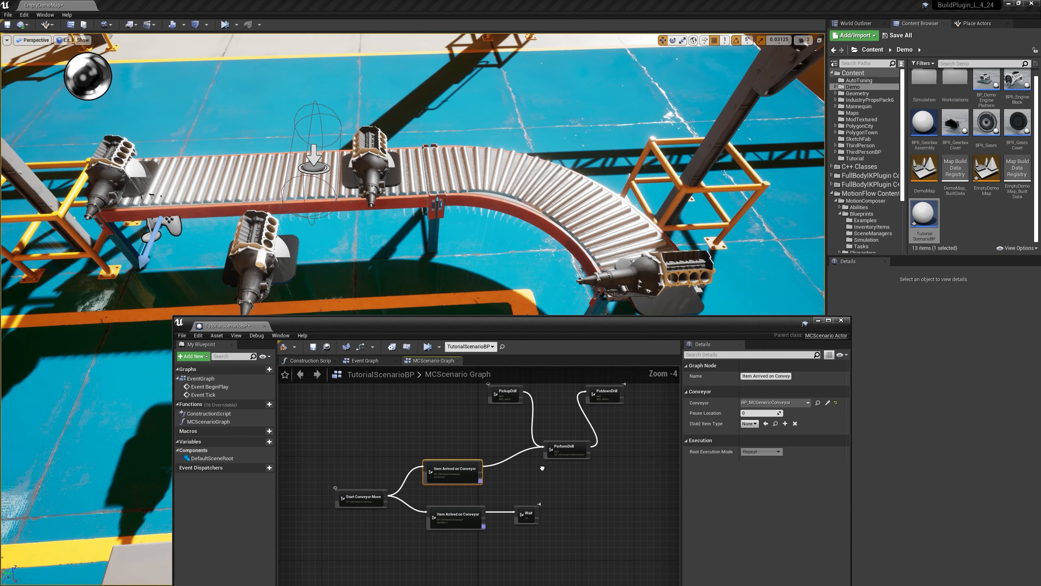
Step: Simulate the level to check how the drill tasks run with the conveyor arrival, and stop the simulation
{"action": "left_click", "coordinate": [427, 347]}
{"action": "scroll", "coordinate": [470, 475], "scroll_direction": "down", "scroll_amount": 1}
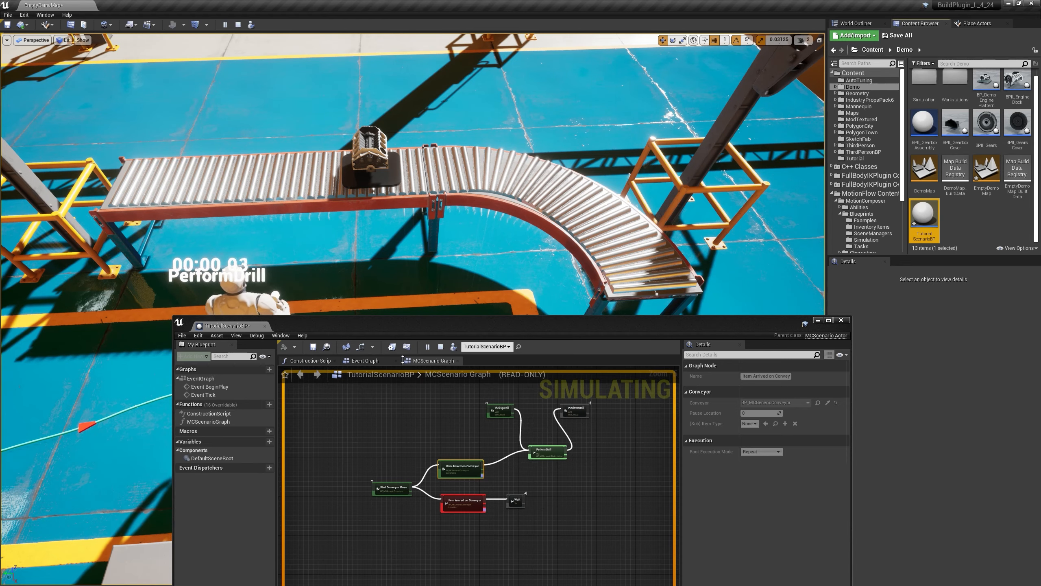
{"action": "left_click", "coordinate": [440, 348]}
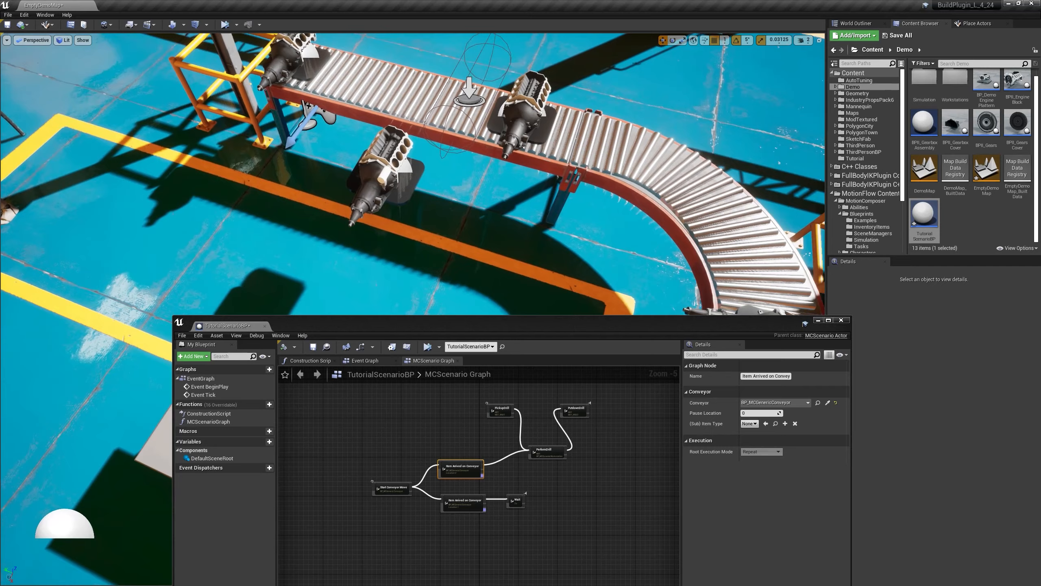
Step: Open the BP_DemoEnginePlattern blueprint and add a Box Collision component to it
{"action": "right_click_drag", "start_coordinate": [351, 193], "coordinate": [377, 194]}
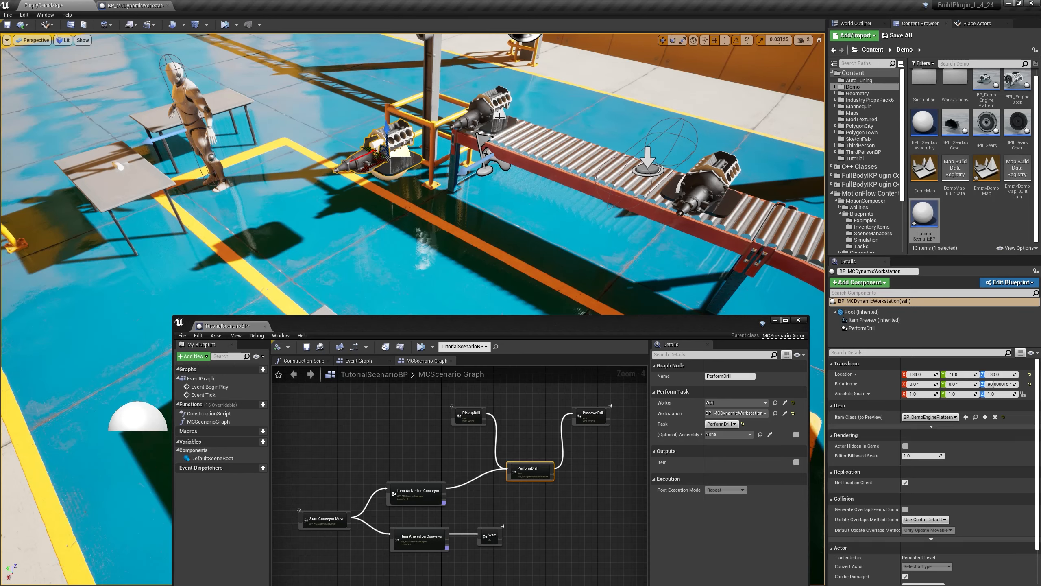
{"action": "left_click", "coordinate": [499, 116]}
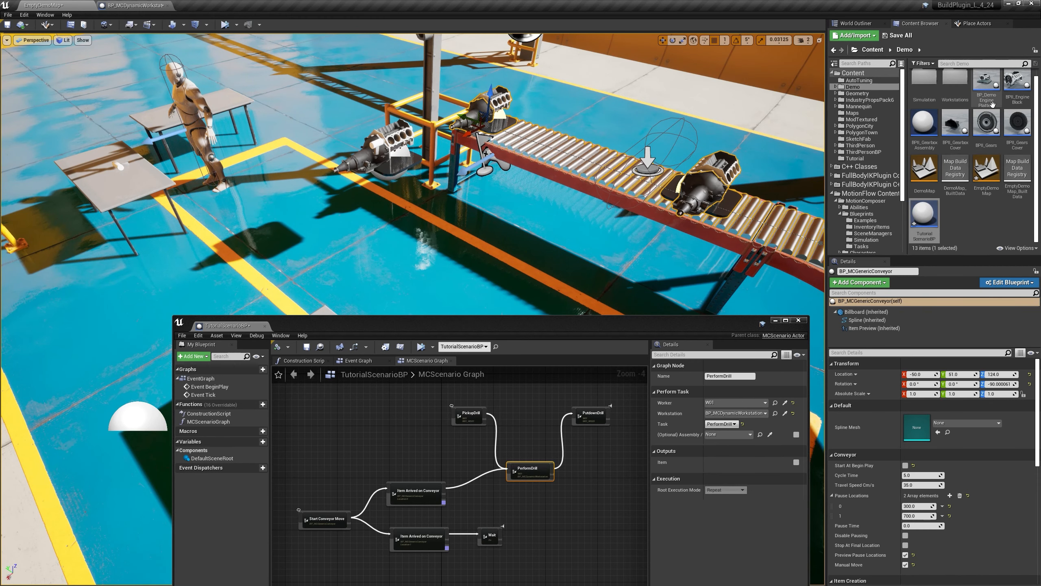
{"action": "double_click", "coordinate": [986, 80]}
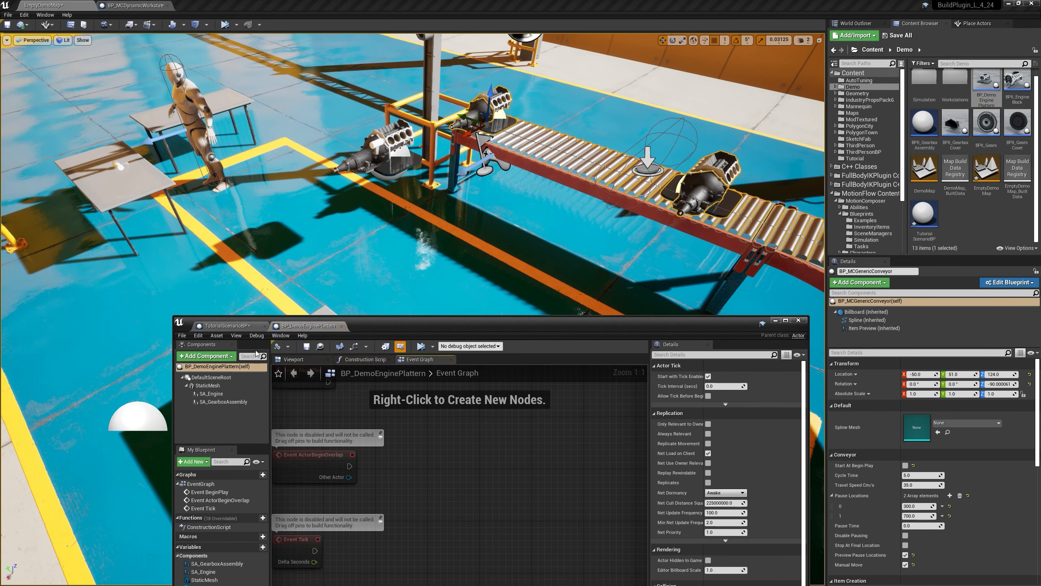
{"action": "left_click", "coordinate": [288, 360]}
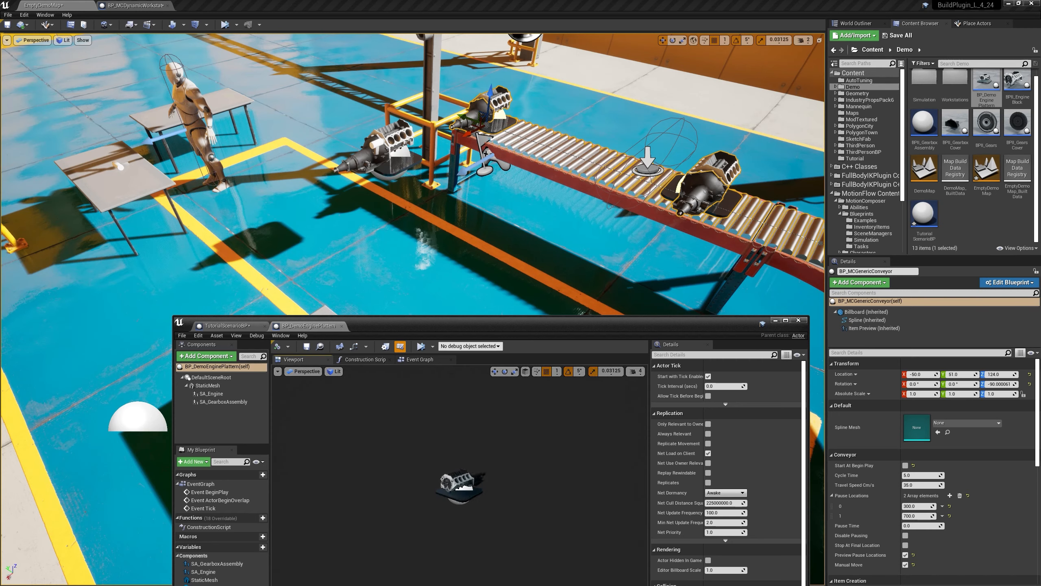
{"action": "left_click", "coordinate": [223, 356]}
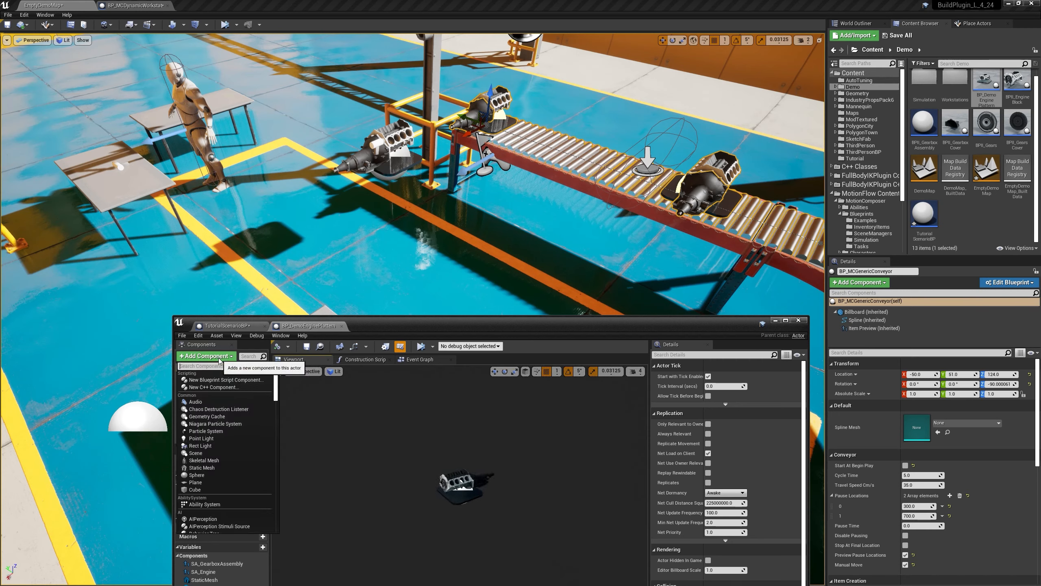
{"action": "type", "text": "COLL"}
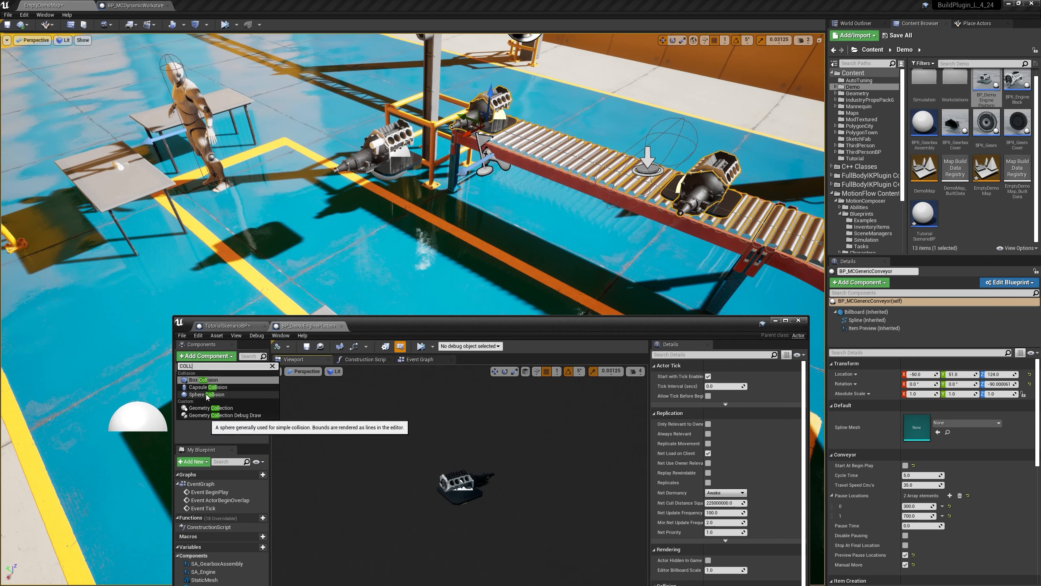
{"action": "left_click", "coordinate": [201, 380]}
Step: Fit the collision box around the engine with location Y -19, Z 14 and Y scale about 1.9, then compile, save and close the blueprint
{"action": "left_click_drag", "start_coordinate": [459, 434], "coordinate": [533, 468], "text": "alt"}
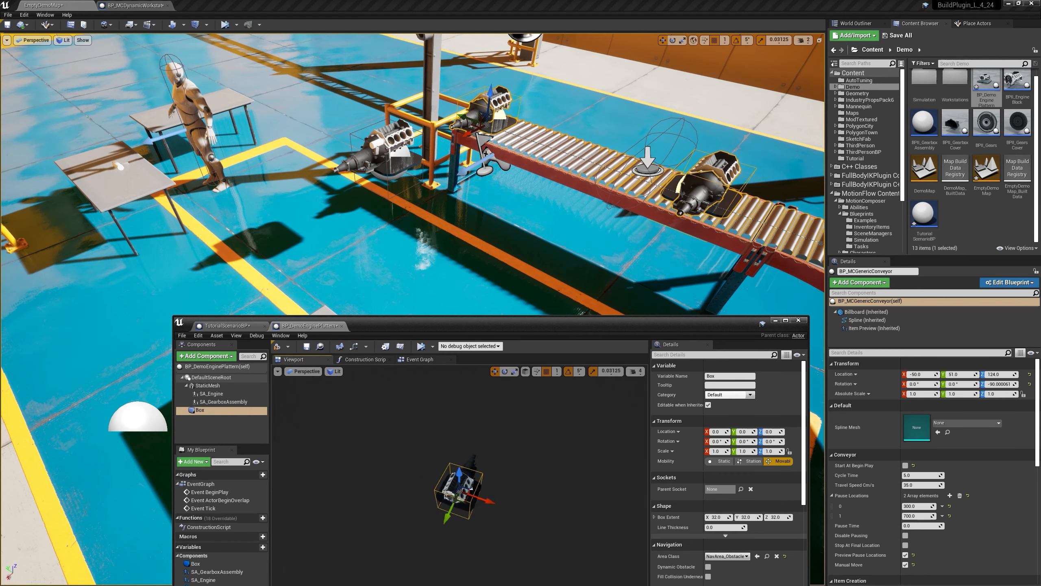
{"action": "left_click_drag", "start_coordinate": [533, 468], "coordinate": [418, 468], "text": "alt"}
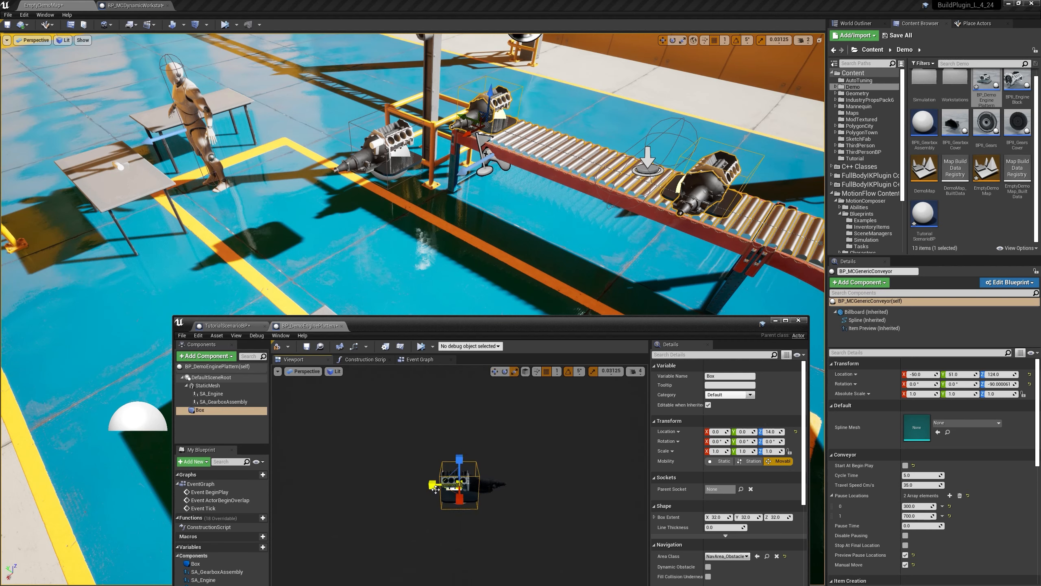
{"action": "left_click_drag", "start_coordinate": [448, 488], "coordinate": [449, 485]}
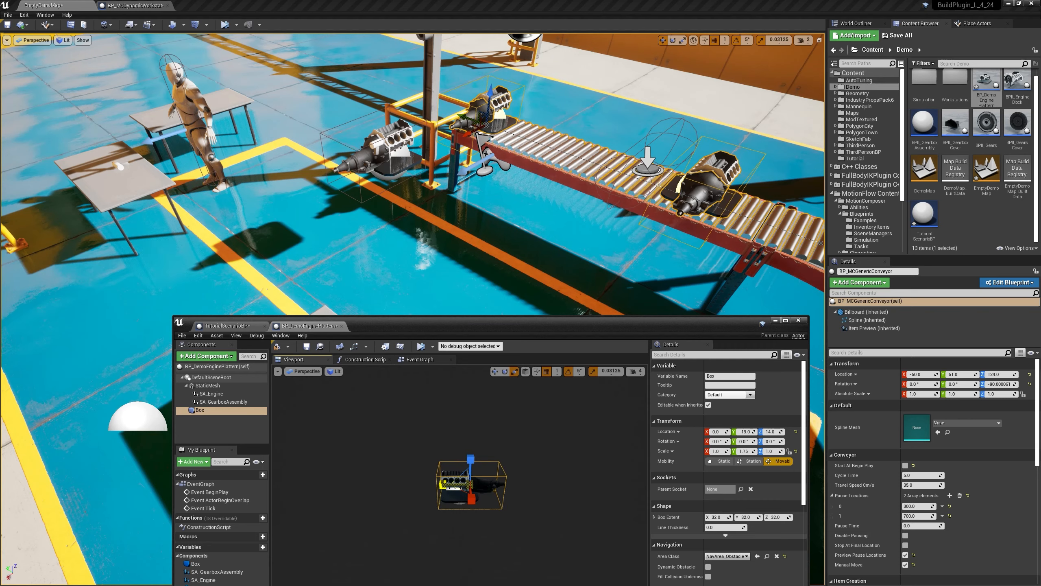
{"action": "left_click_drag", "start_coordinate": [460, 489], "coordinate": [574, 497], "text": "alt"}
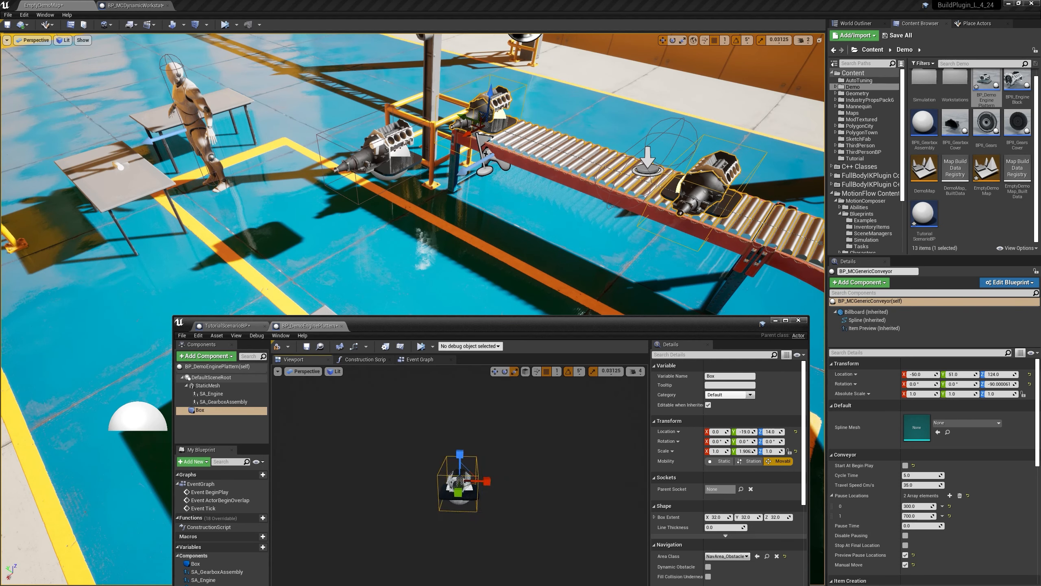
{"action": "left_click", "coordinate": [278, 347]}
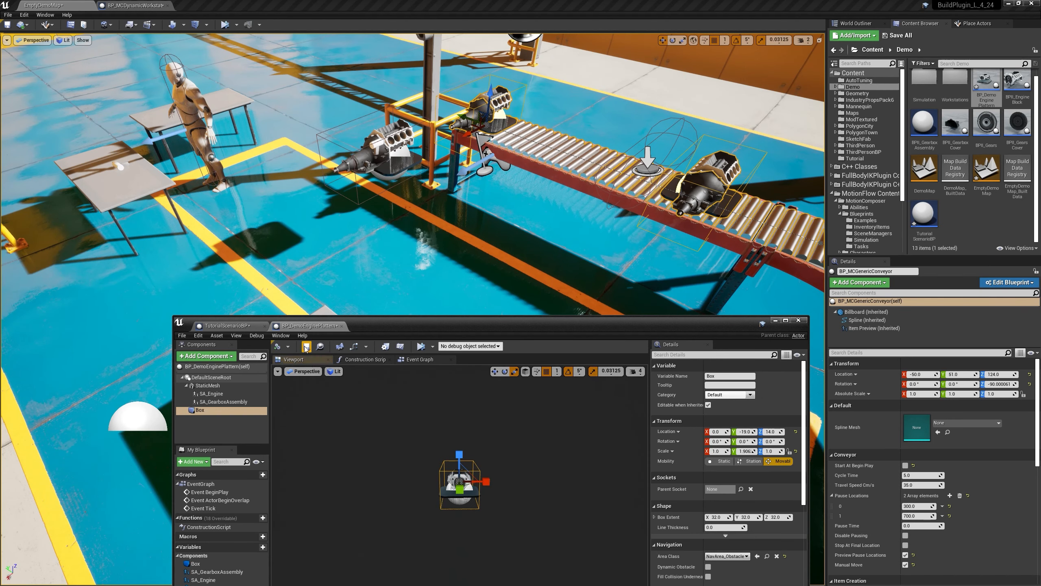
{"action": "left_click", "coordinate": [341, 326]}
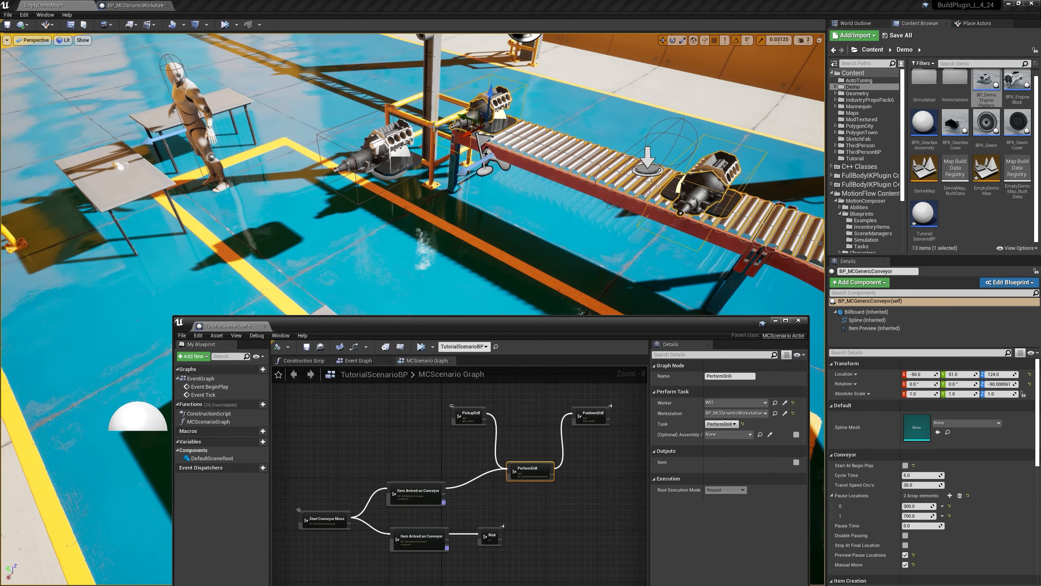
Step: Simulate the level and disable the breakpoint on the Dynamic Attach To node in BP_MCDynamicWorkstation
{"action": "left_click", "coordinate": [222, 24]}
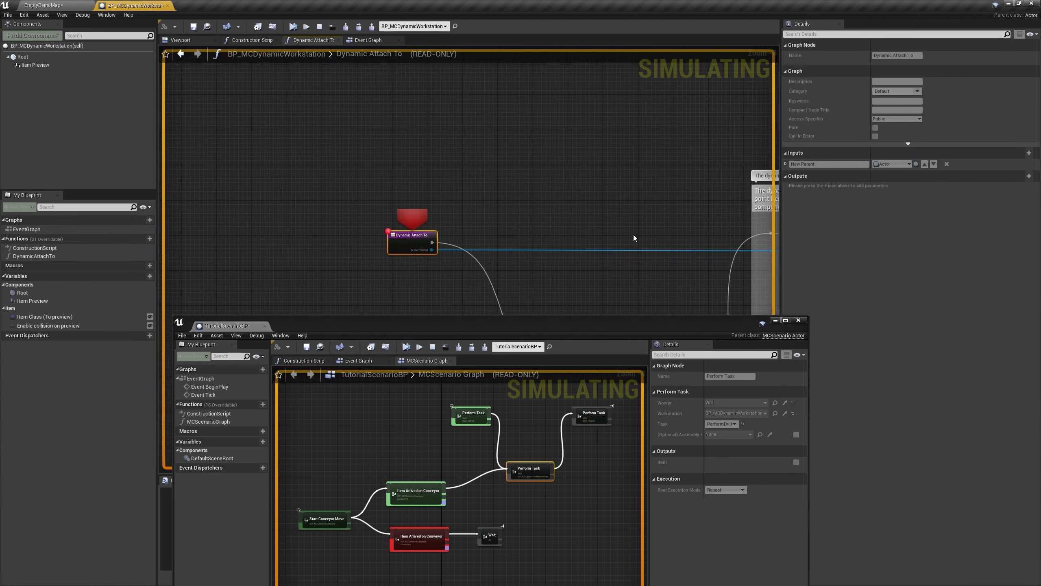
{"action": "scroll", "coordinate": [471, 259], "scroll_direction": "up", "scroll_amount": 2}
{"action": "right_click", "coordinate": [466, 257]}
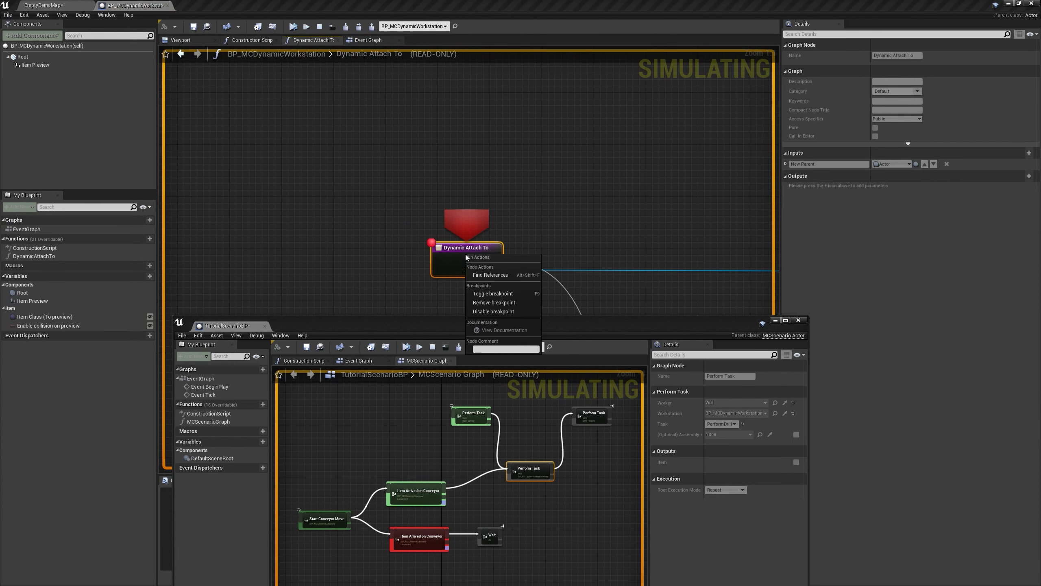
{"action": "left_click", "coordinate": [487, 312]}
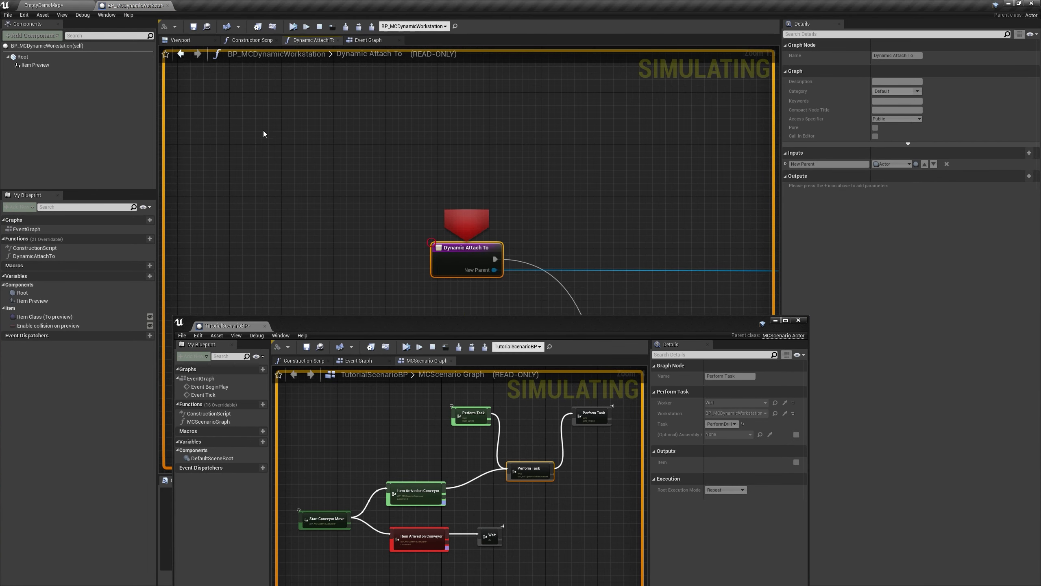
{"action": "left_click", "coordinate": [79, 10]}
{"action": "left_click", "coordinate": [152, 4]}
Step: Resume the simulation and follow the worker performing the drill task on the engine at the conveyor
{"action": "left_click", "coordinate": [294, 26]}
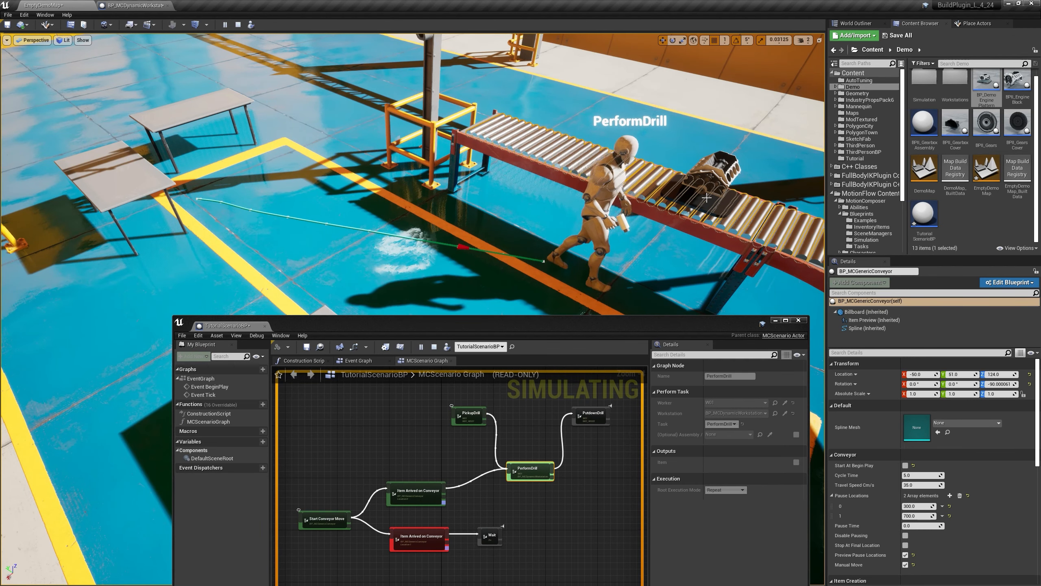
{"action": "mouse_move", "coordinate": [711, 198]}
{"action": "right_mouse_down"}
{"action": "mouse_move", "coordinate": [697, 199]}
{"action": "mouse_move", "coordinate": [717, 209]}
{"action": "right_mouse_up"}
{"action": "right_click_drag", "start_coordinate": [496, 198], "coordinate": [516, 198]}
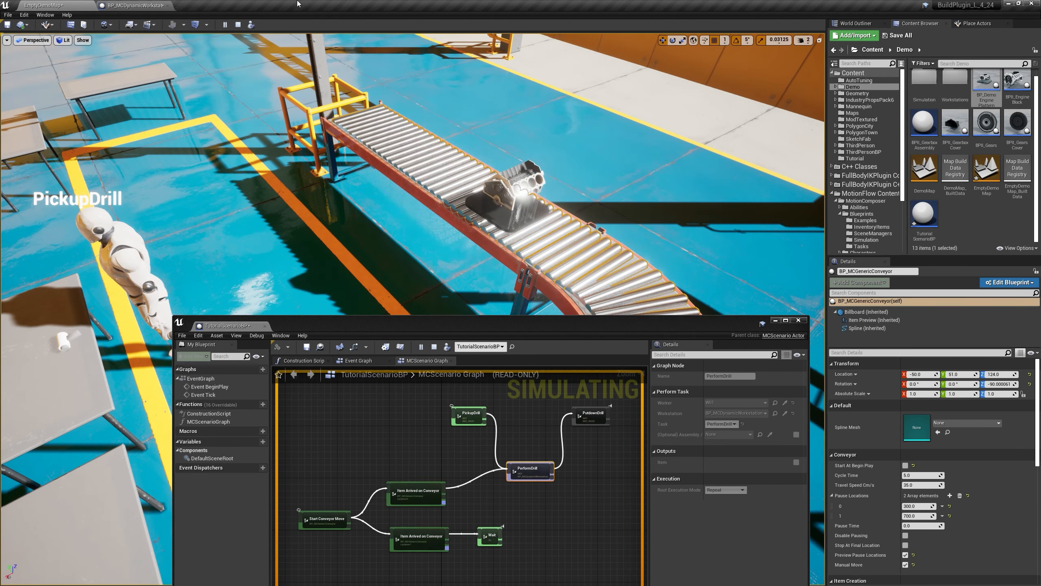
Step: Restart the level simulation, watch the worker run the scenario through the PerformDrill task, and stop the simulation
{"action": "left_click", "coordinate": [239, 26]}
{"action": "left_click", "coordinate": [225, 27]}
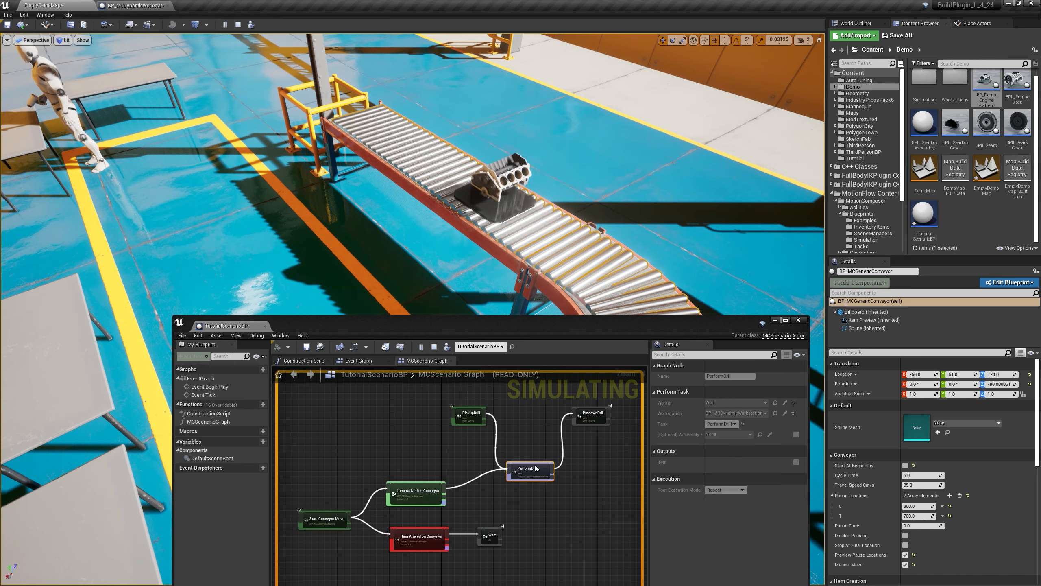
{"action": "right_click_drag", "start_coordinate": [534, 467], "coordinate": [500, 438]}
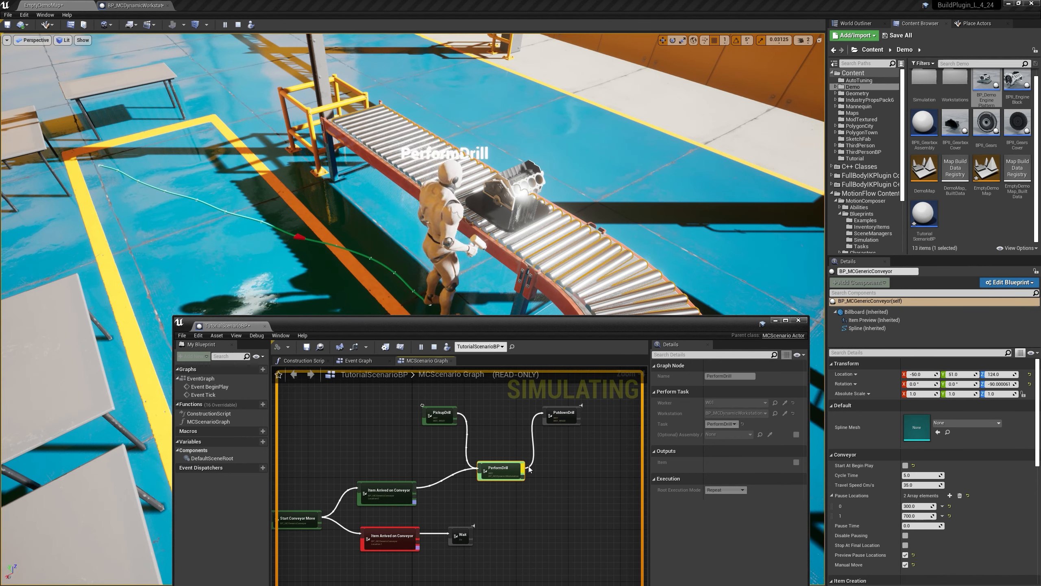
{"action": "right_click_drag", "start_coordinate": [449, 448], "coordinate": [471, 444]}
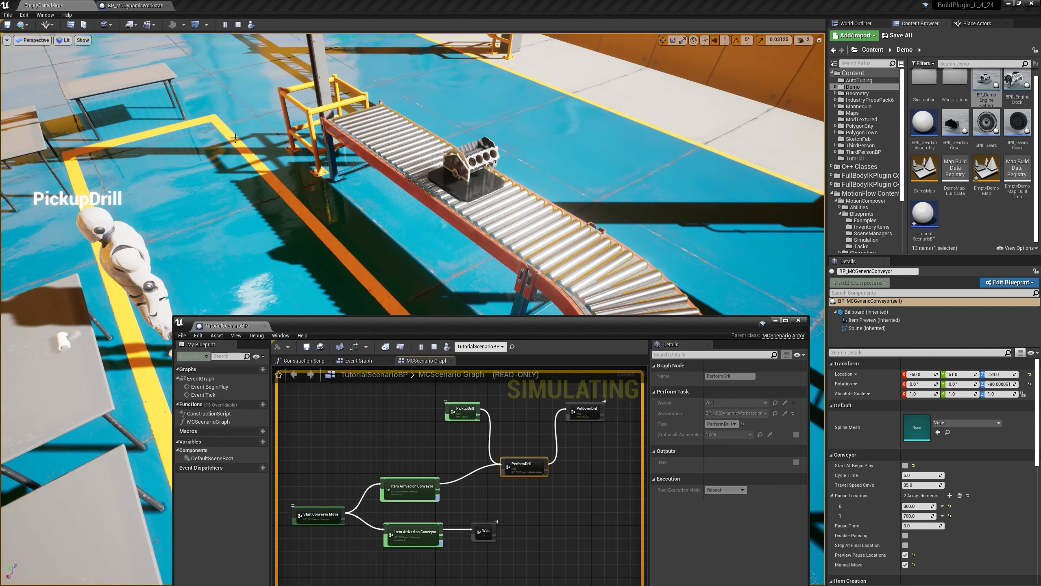
{"action": "left_click", "coordinate": [238, 25]}
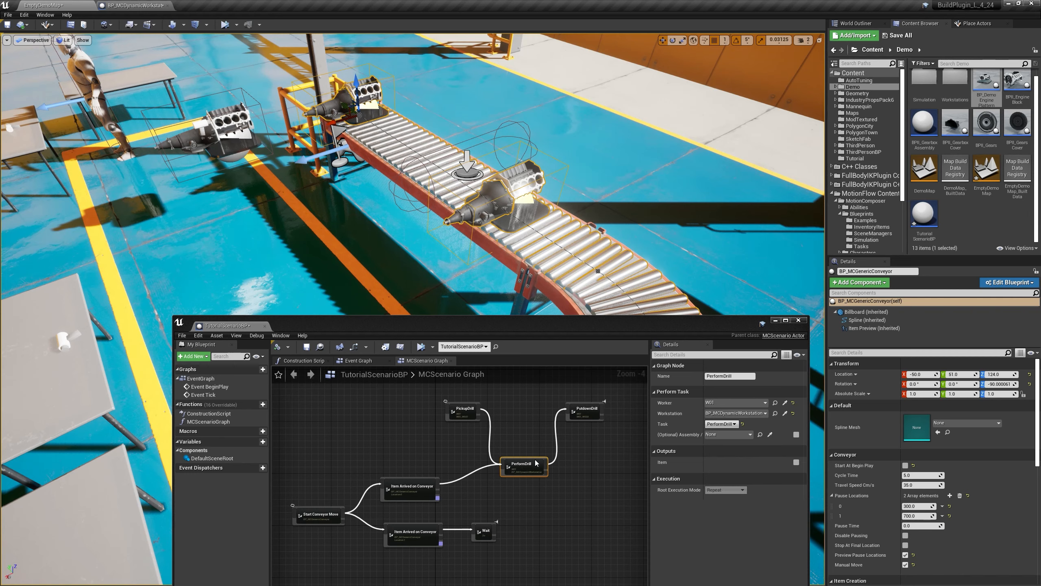
Step: Disconnect PerformDrill from PutdownDrill in the MCScenario Graph and rearrange the PickupDrill, PerformDrill and PutdownDrill nodes to make room between them
{"action": "scroll", "coordinate": [541, 467], "scroll_direction": "up", "scroll_amount": 1}
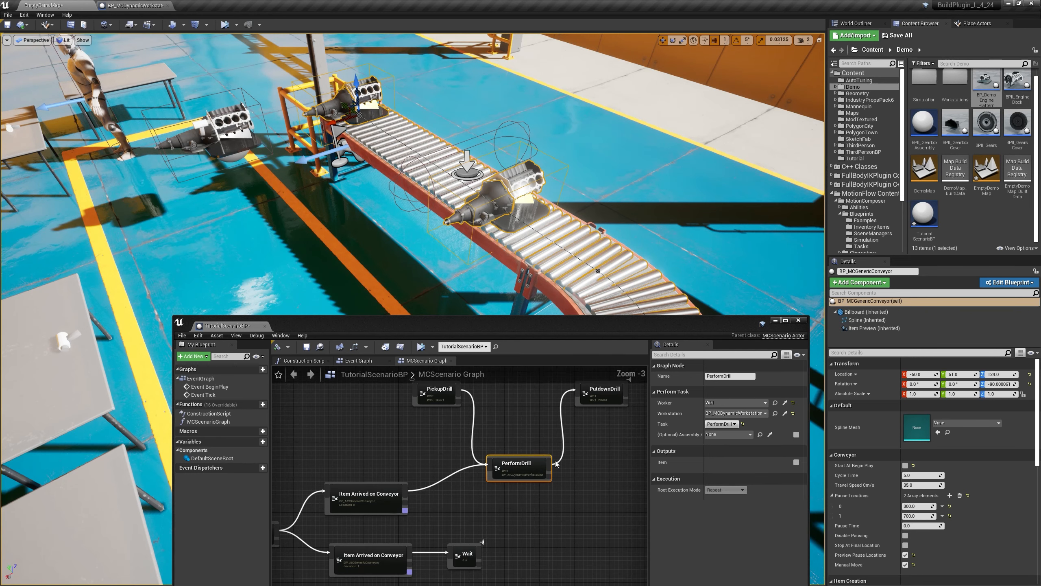
{"action": "right_click_drag", "start_coordinate": [541, 466], "coordinate": [504, 489]}
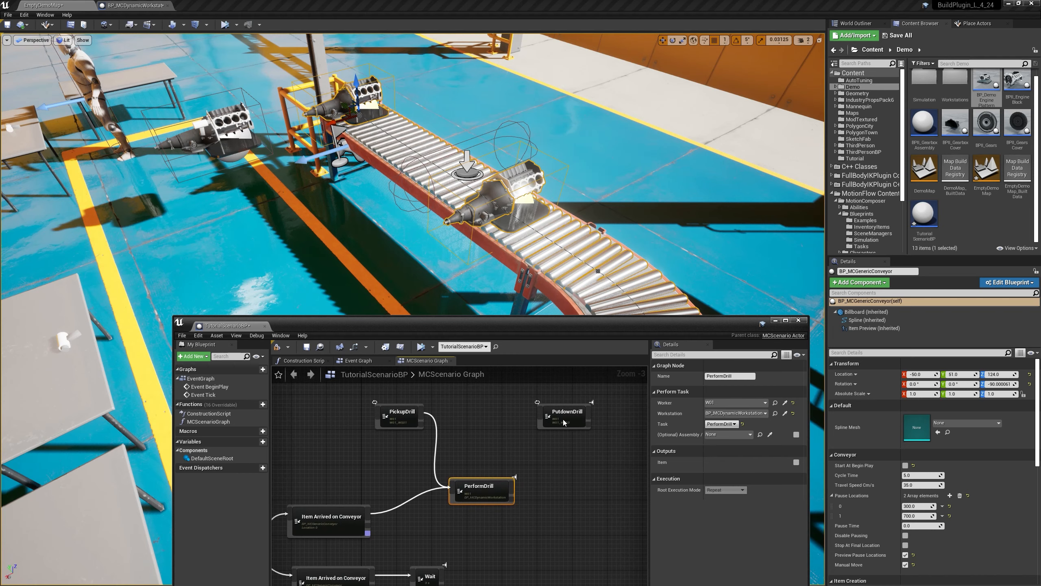
{"action": "left_click_drag", "start_coordinate": [562, 420], "coordinate": [581, 421]}
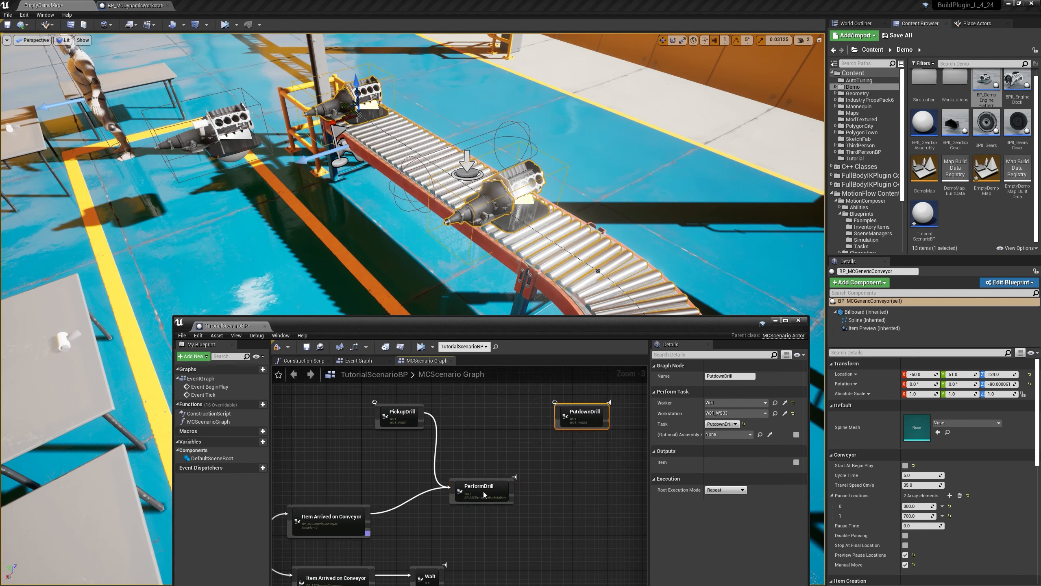
{"action": "left_click_drag", "start_coordinate": [484, 491], "coordinate": [485, 487]}
{"action": "left_click_drag", "start_coordinate": [405, 423], "coordinate": [389, 440]}
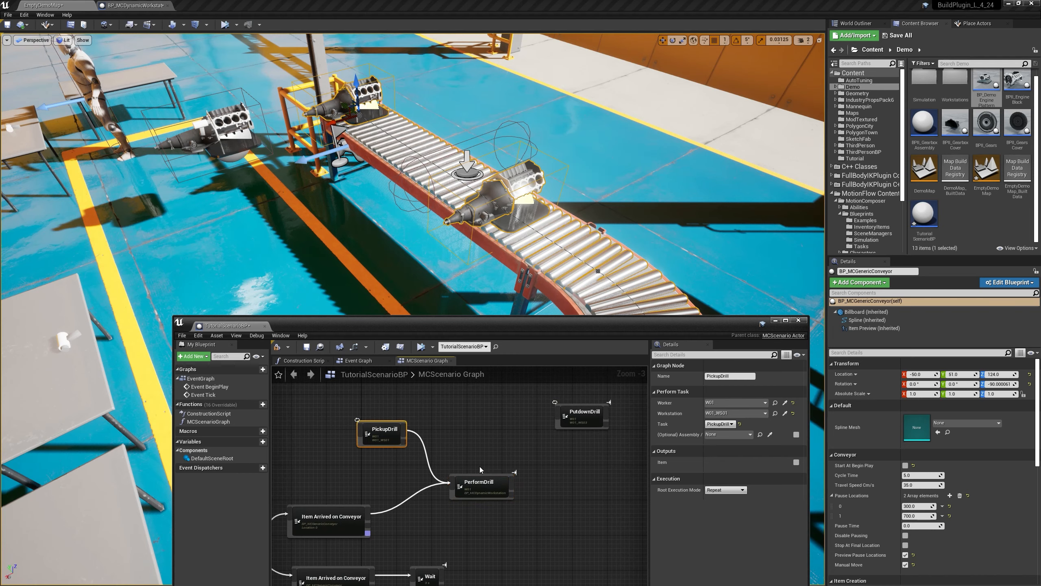
{"action": "left_click", "coordinate": [487, 484]}
{"action": "left_click_drag", "start_coordinate": [579, 417], "coordinate": [579, 430]}
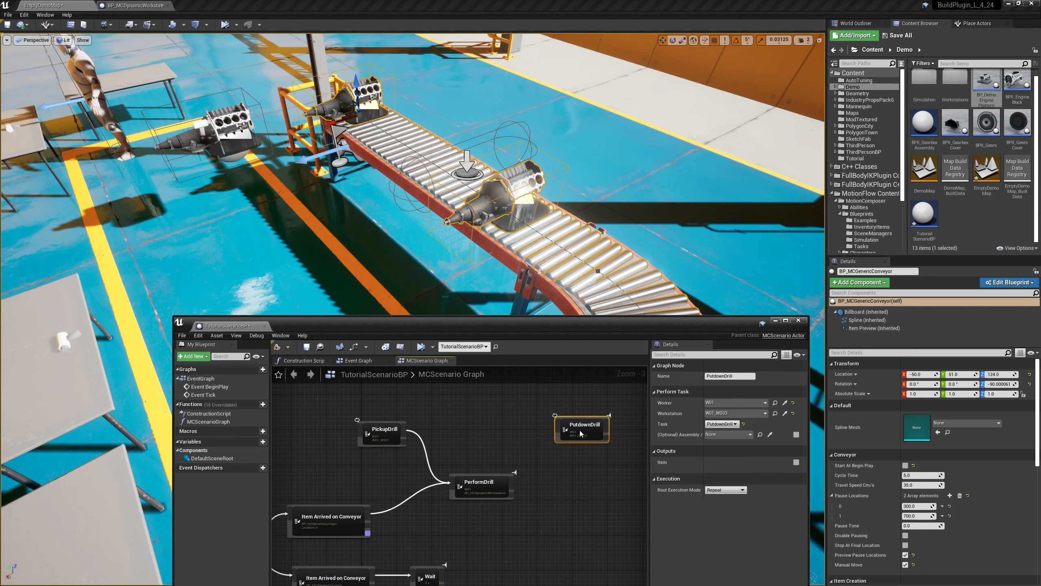
Step: Connect the PerformDrill node's execution output to the PutdownDrill node
{"action": "scroll", "coordinate": [526, 492], "scroll_direction": "up", "scroll_amount": 1}
{"action": "left_click_drag", "start_coordinate": [512, 483], "coordinate": [561, 426]}
{"action": "left_click", "coordinate": [528, 486]}
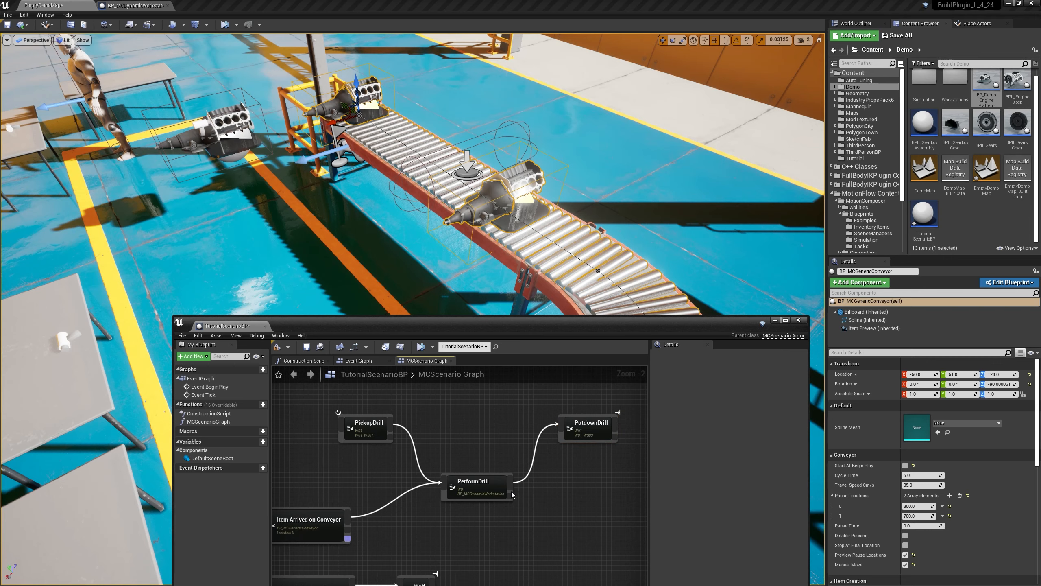
Step: Break the execution link between the PerformDrill and PutdownDrill nodes
{"action": "right_click", "coordinate": [533, 462]}
{"action": "left_click", "coordinate": [533, 464]}
{"action": "left_click", "coordinate": [533, 464], "text": "alt"}
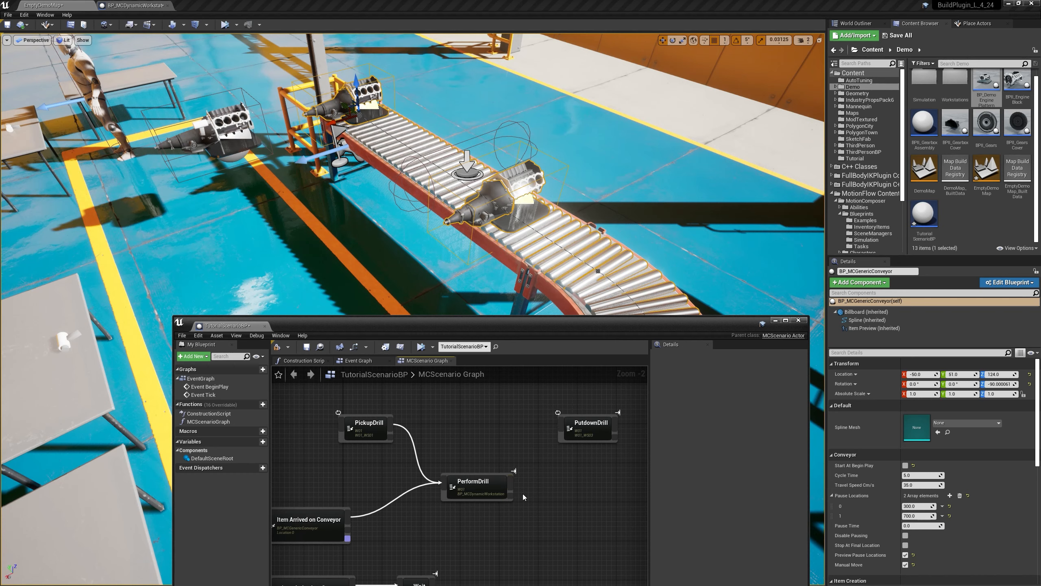